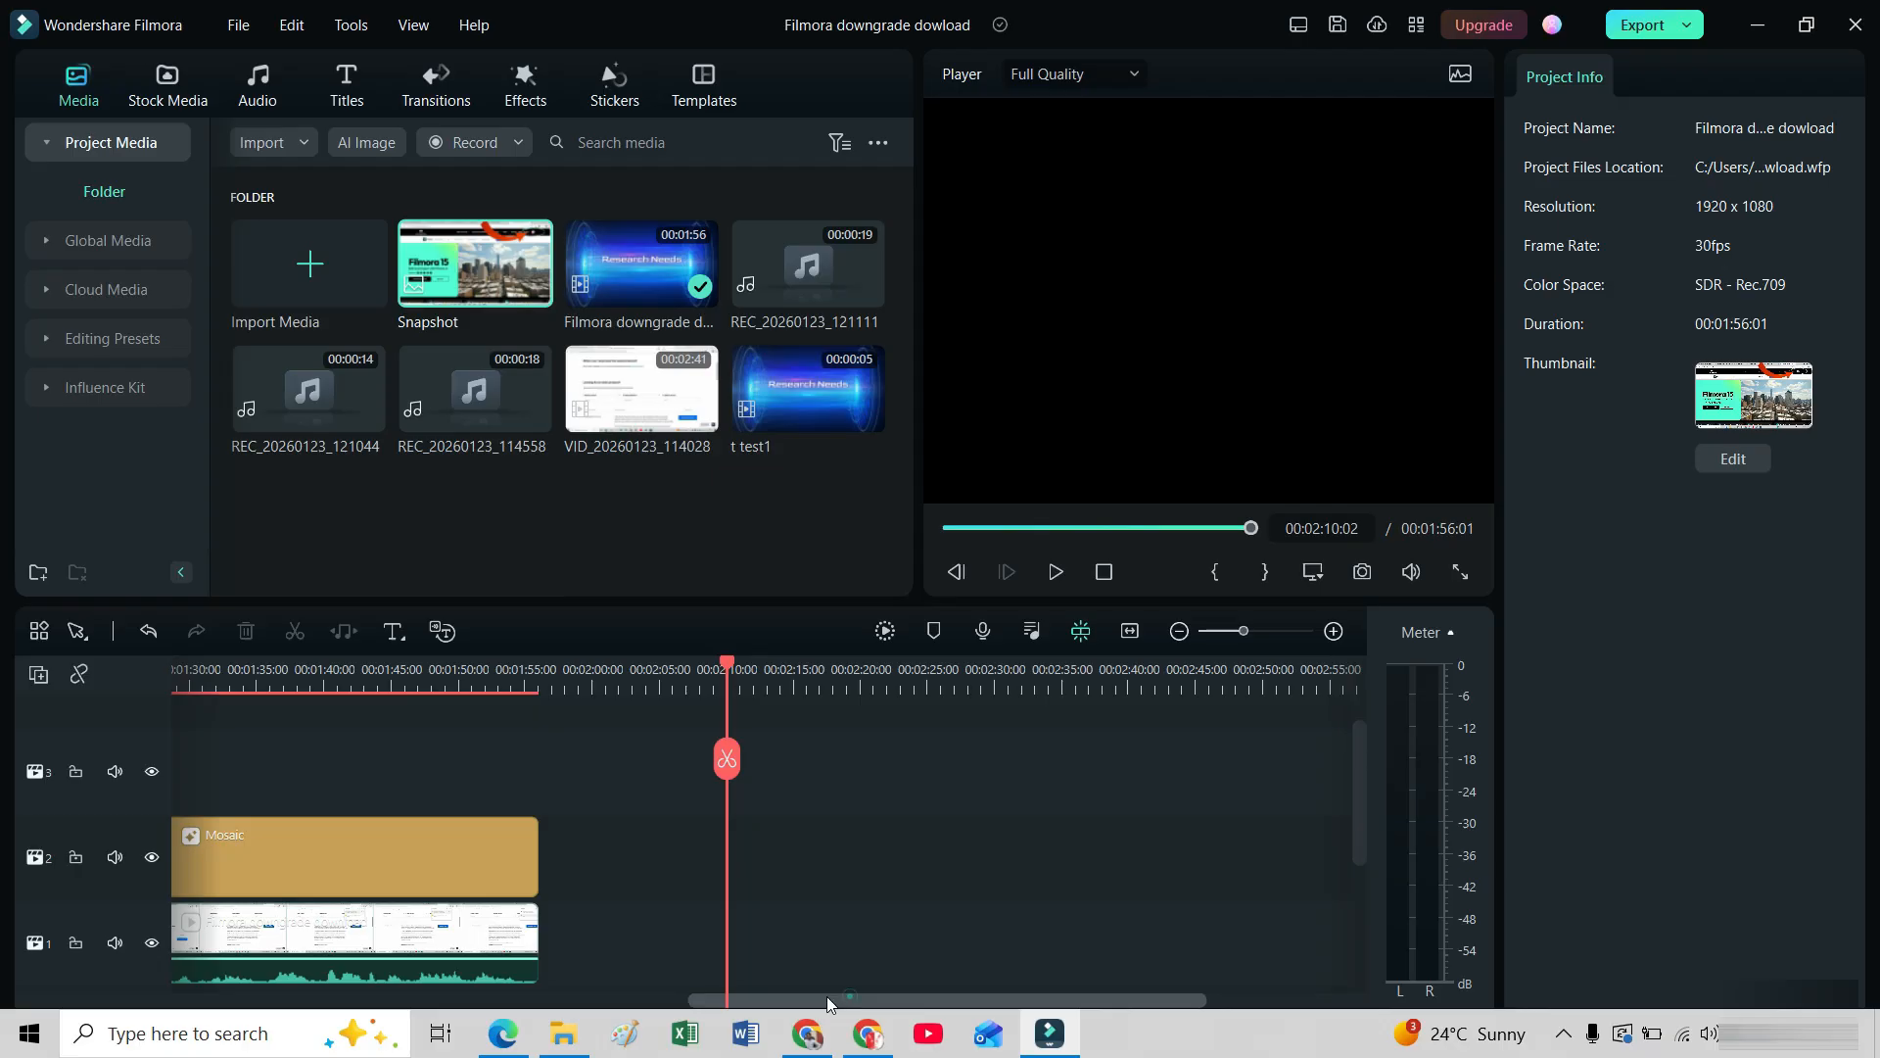
Play through the timeline to the section showing the Filmora 15 homepage at about 29 seconds.
drag(556, 999, 423, 1014)
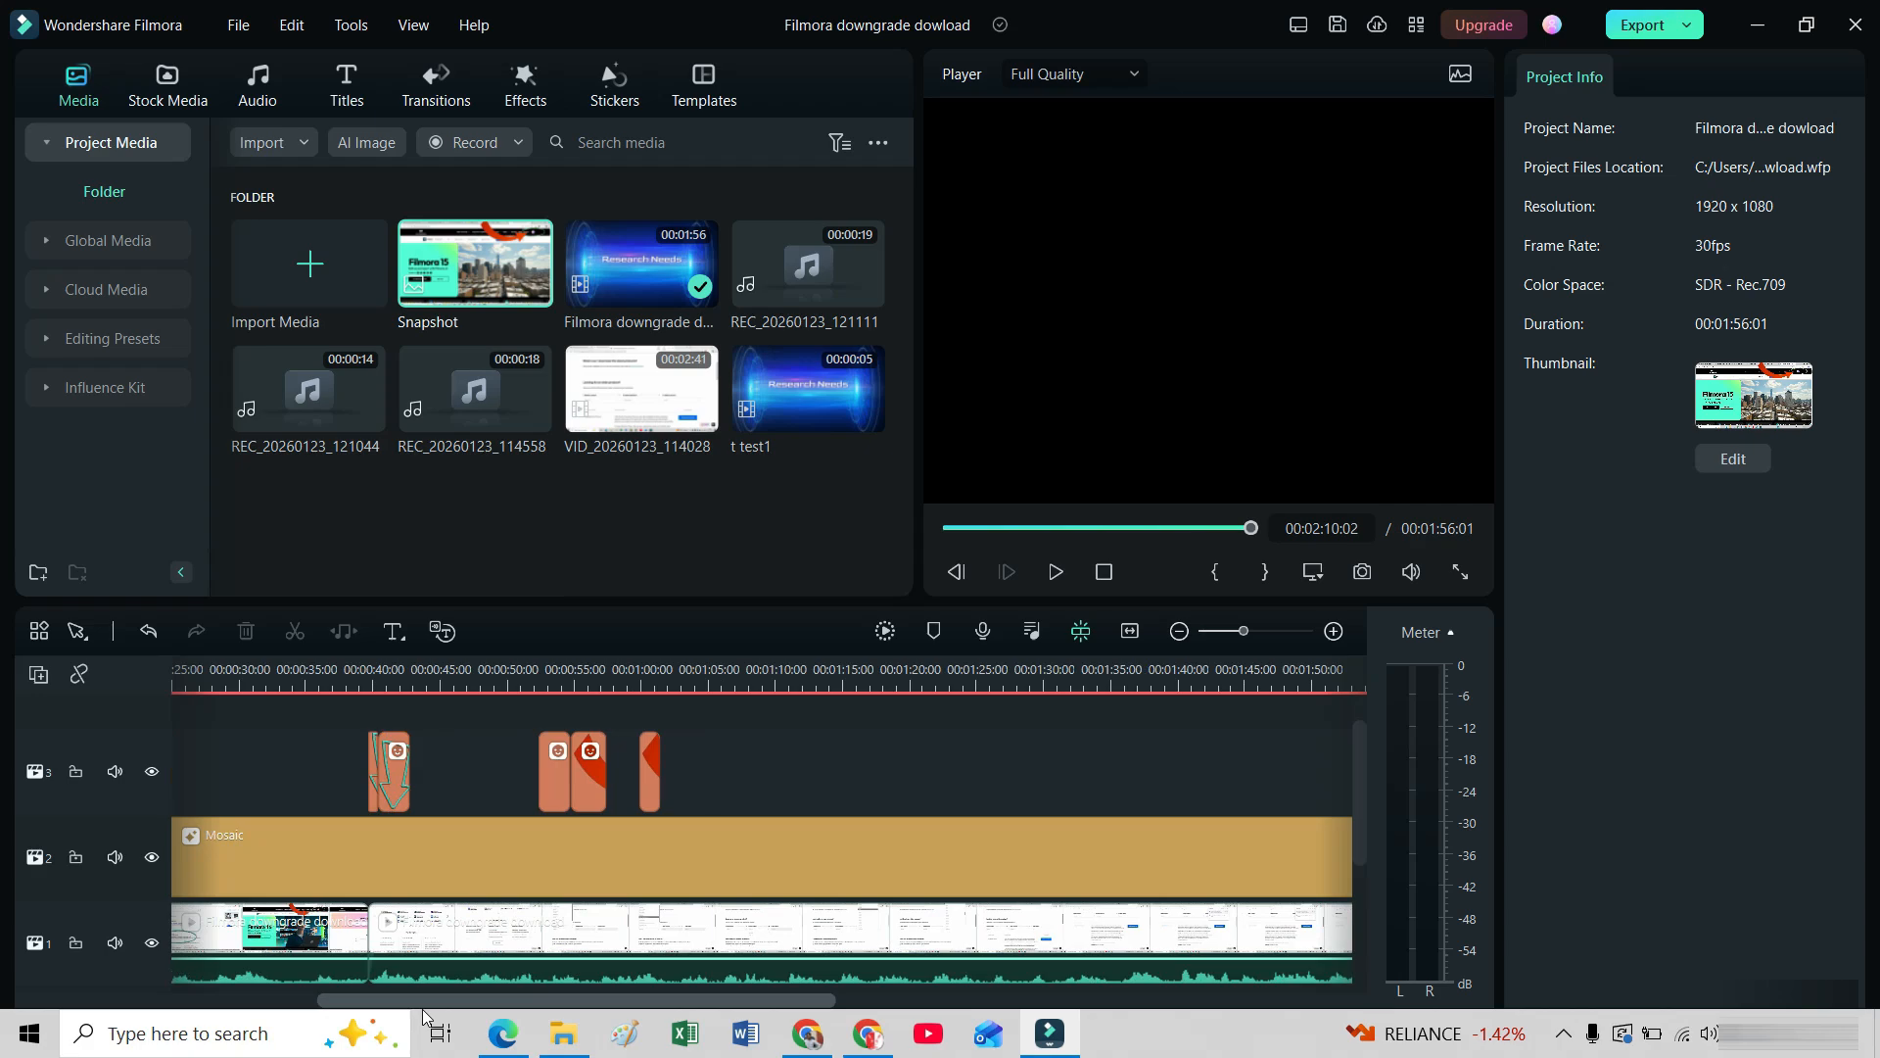
drag(423, 1014, 426, 1015)
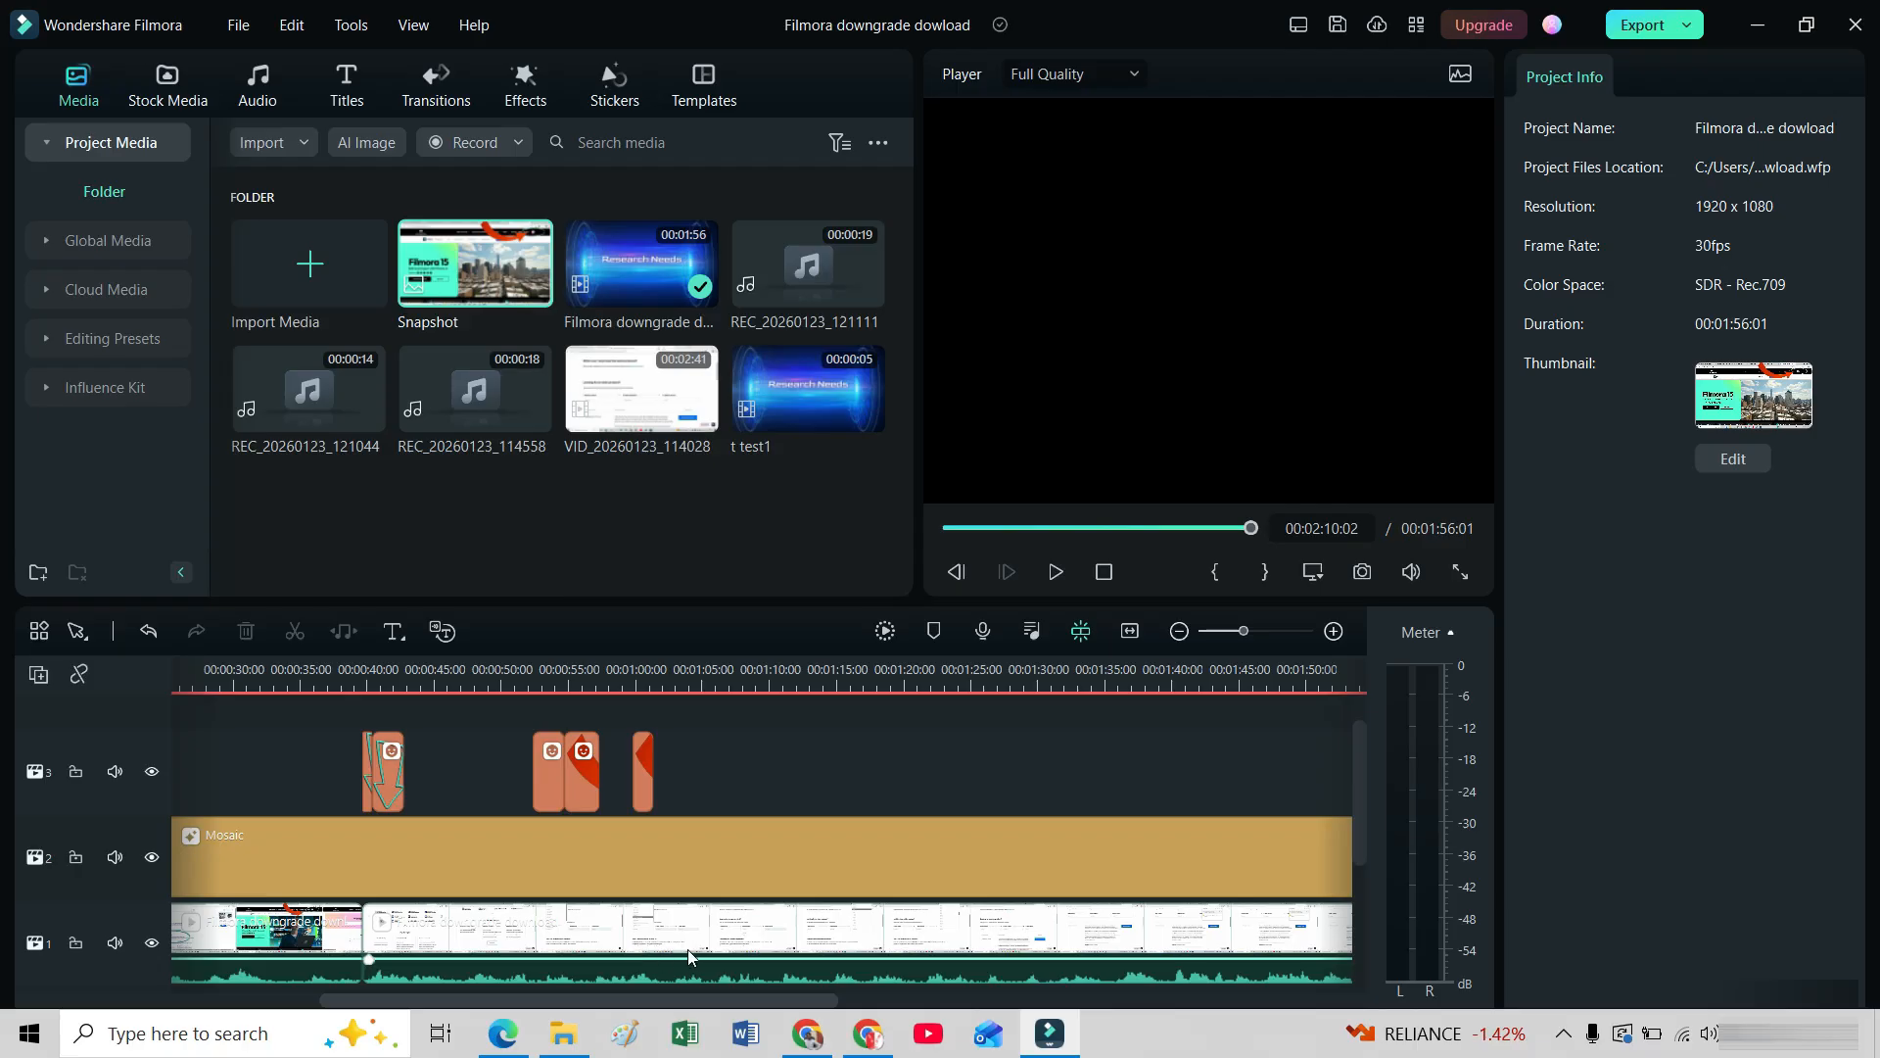
click(331, 942)
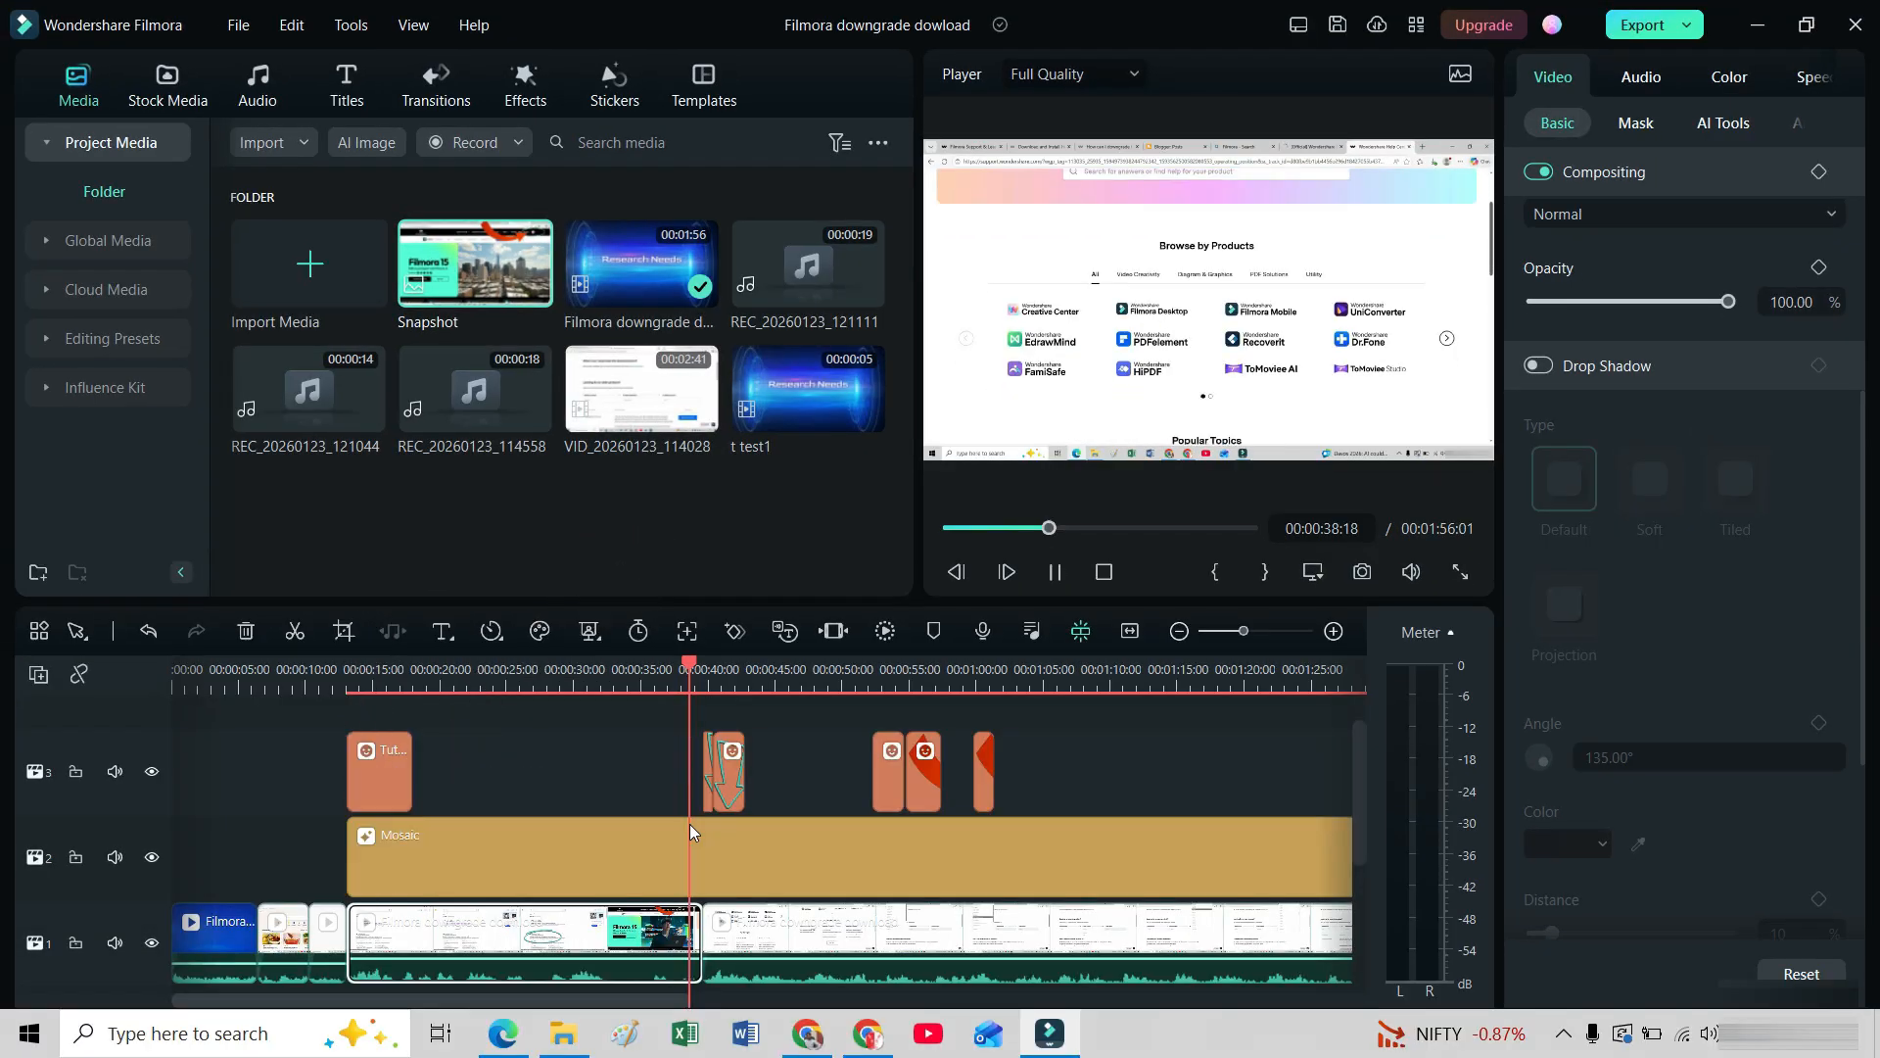
click(930, 666)
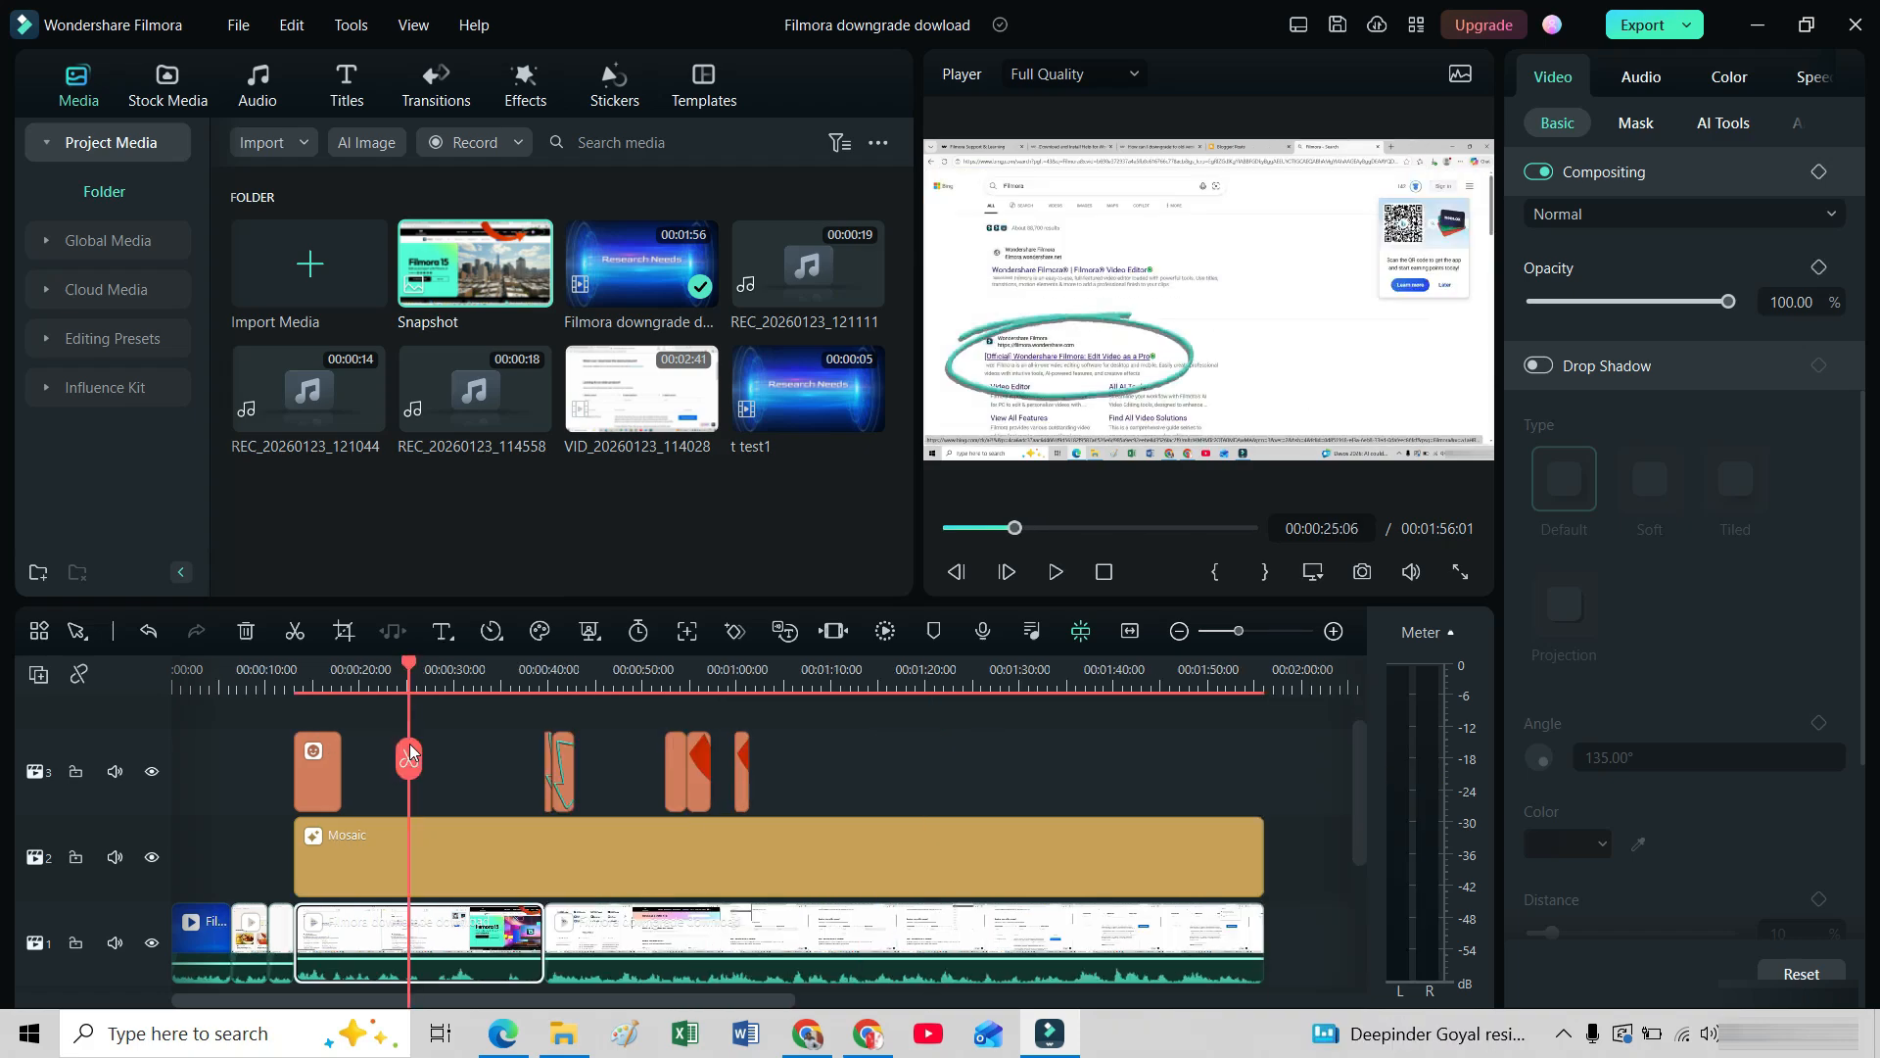
key(space)
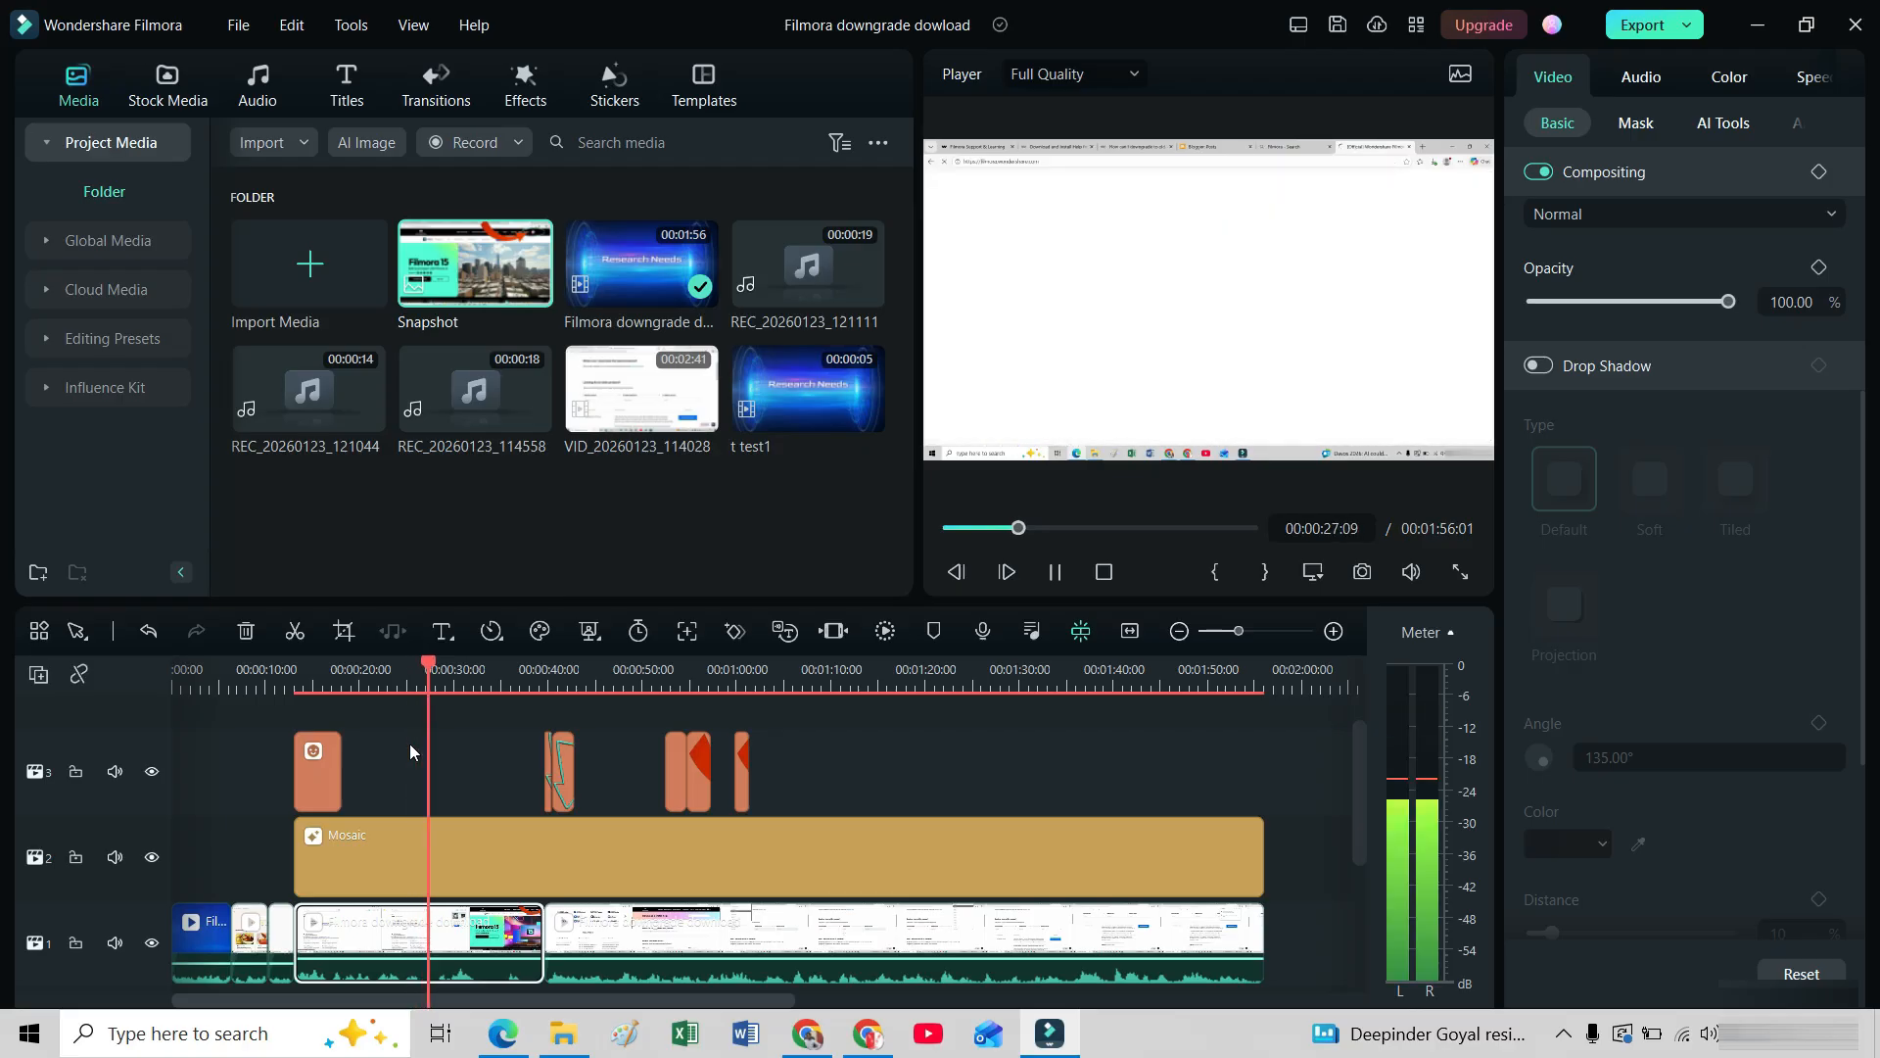
key(space)
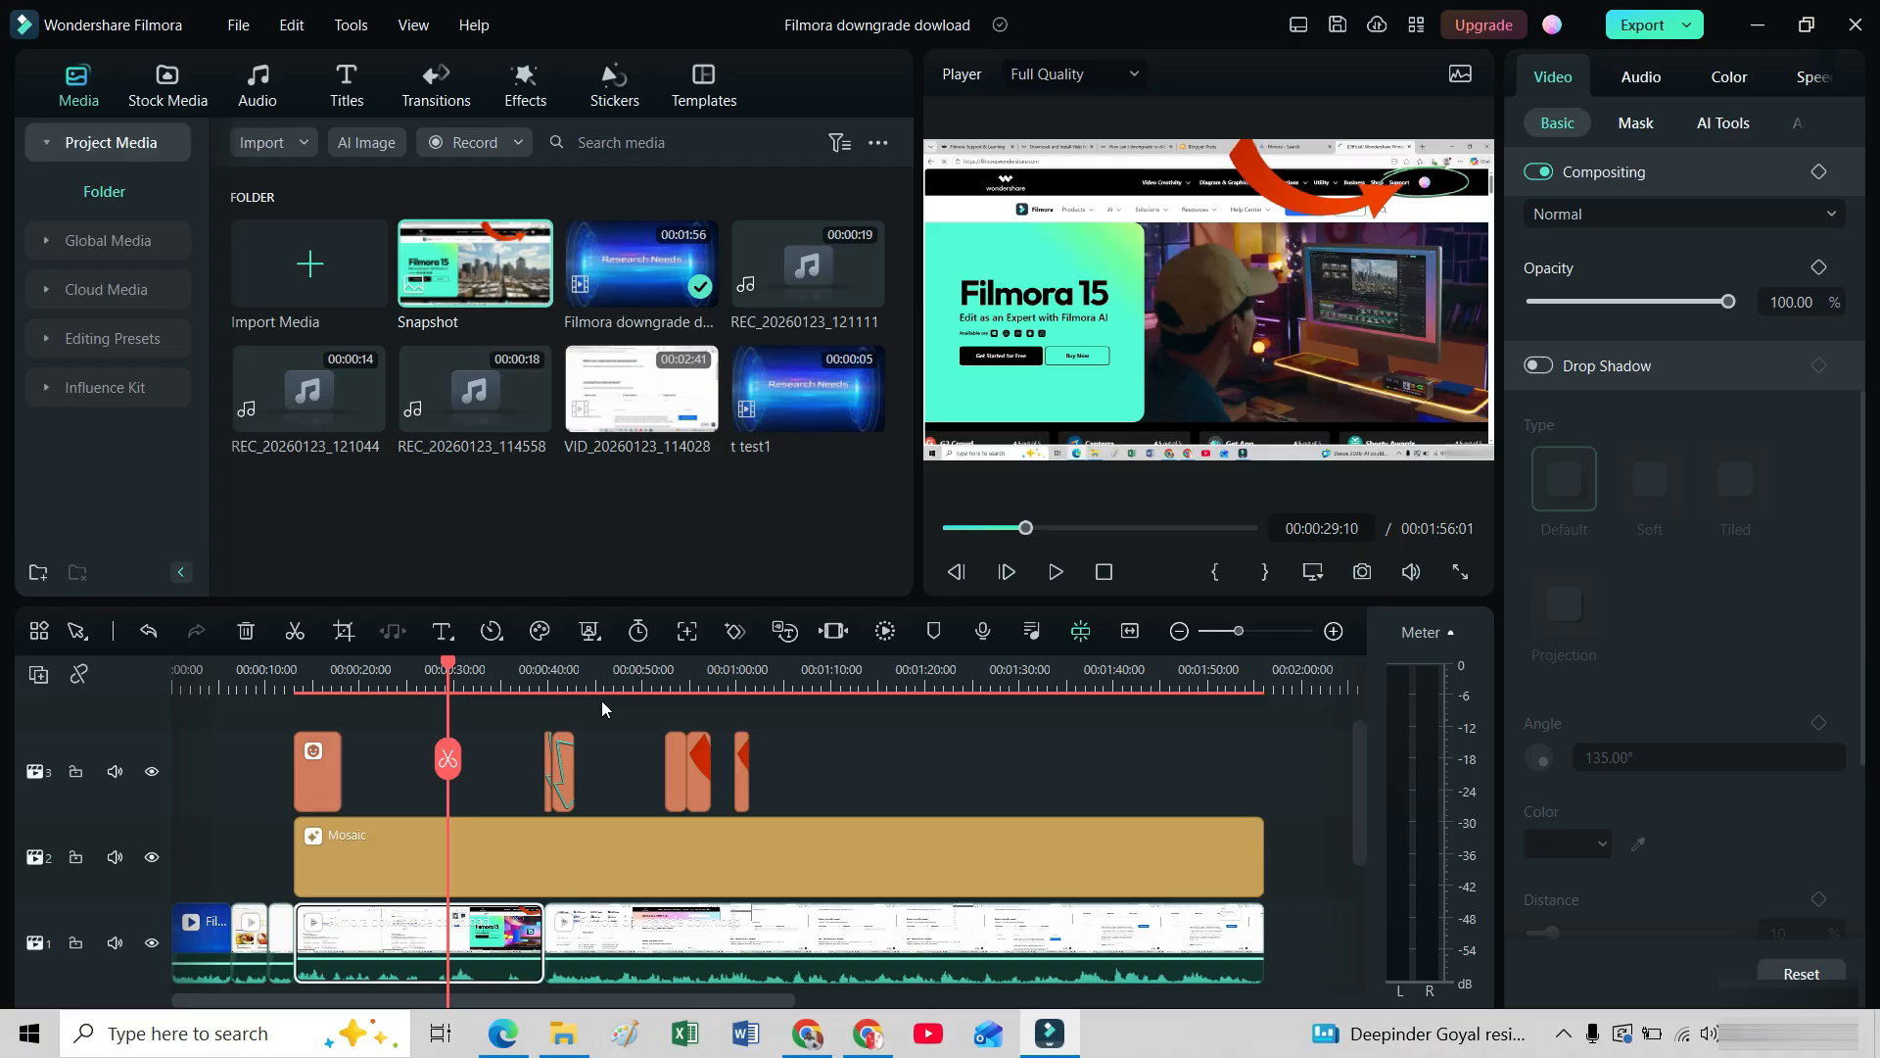
Save a PNG snapshot of the frame at 00:00:29:01 to D:/ and use it as the project thumbnail.
key(Left)
key(Left)
key(Left)
key(Left)
key(Left)
key(Left)
key(Left)
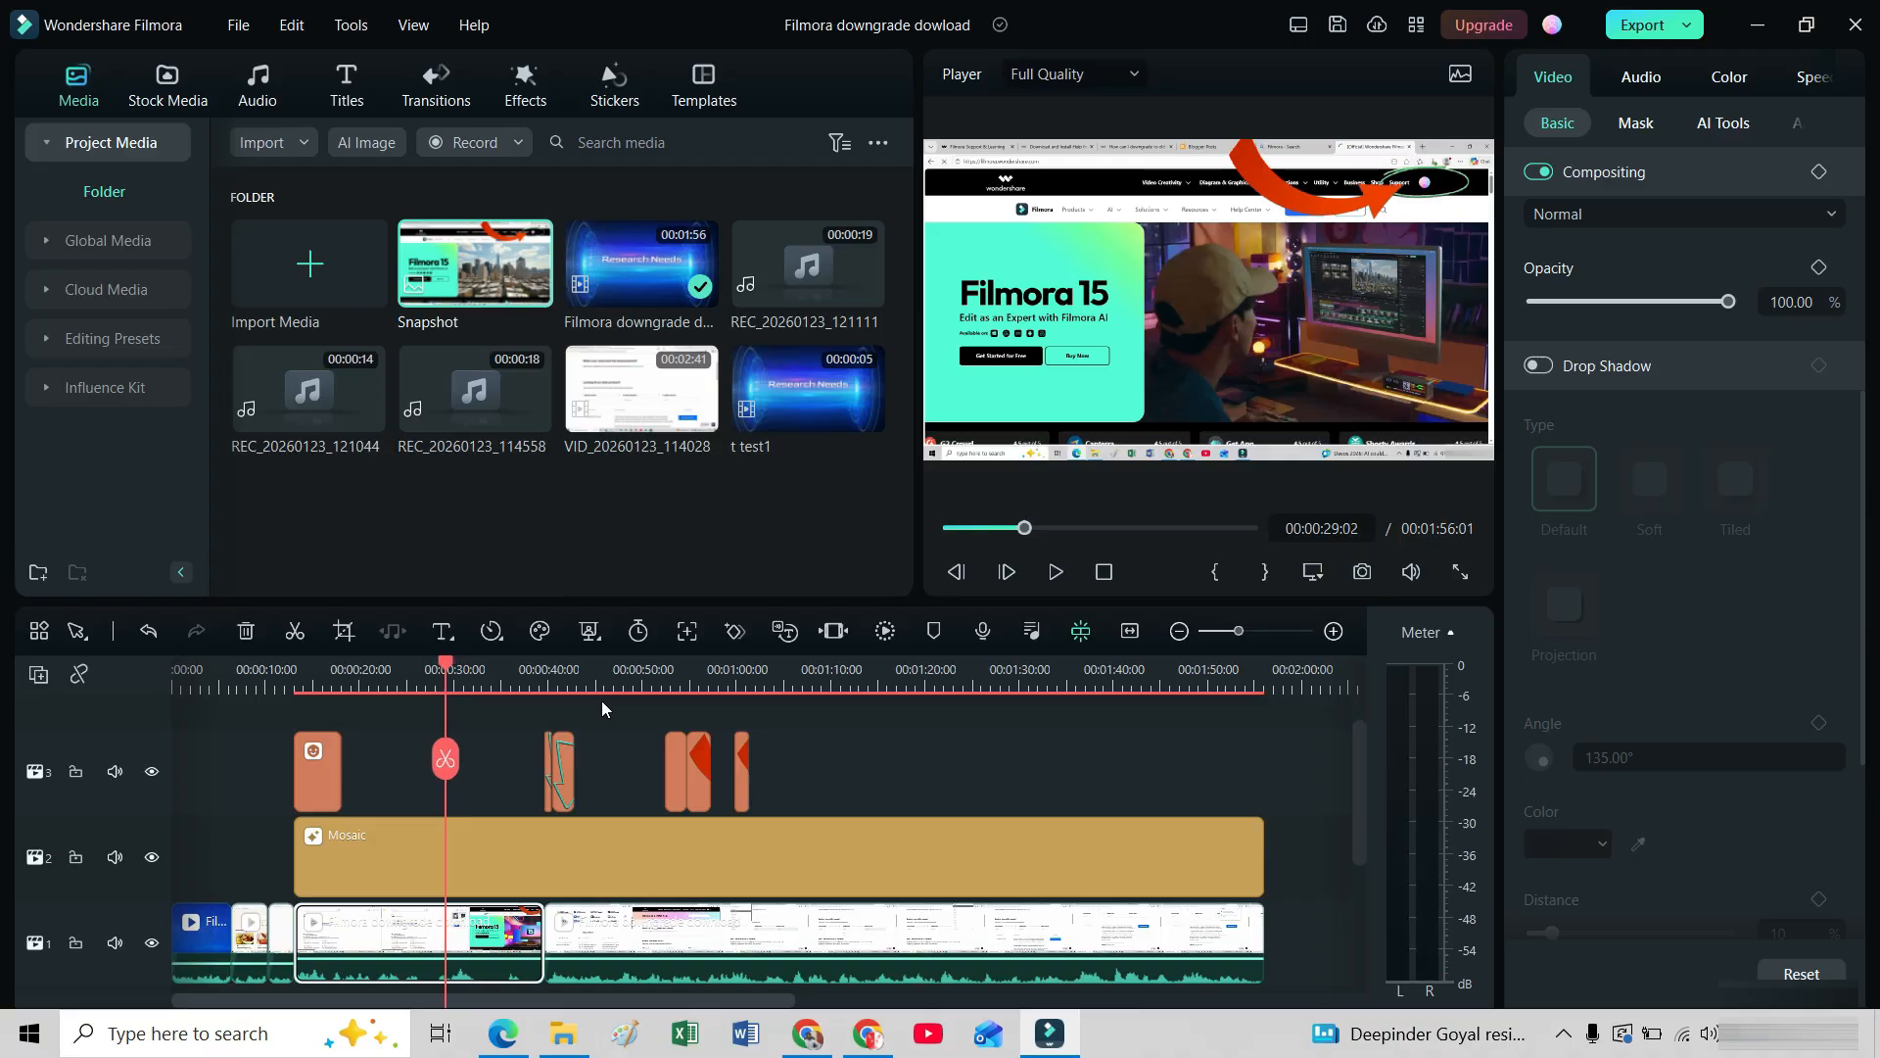
key(Left)
key(Left)
key(Left)
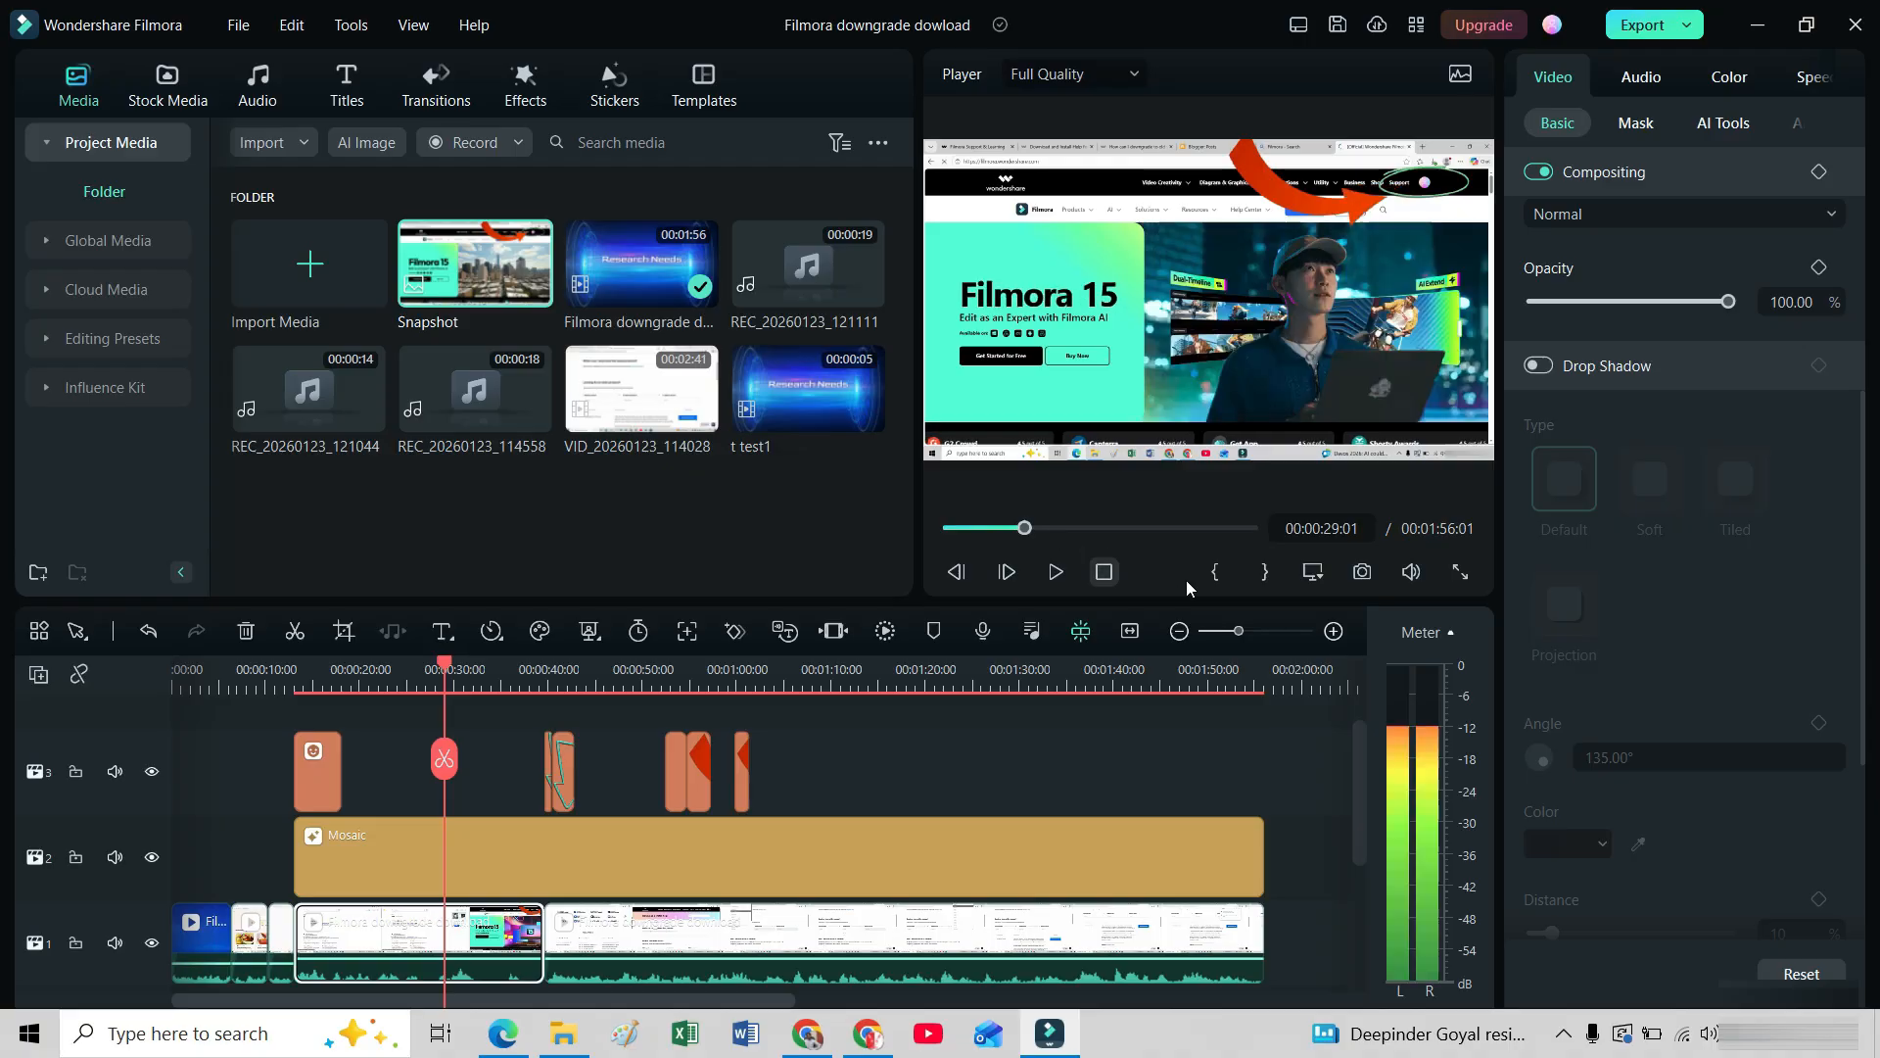
click(1362, 573)
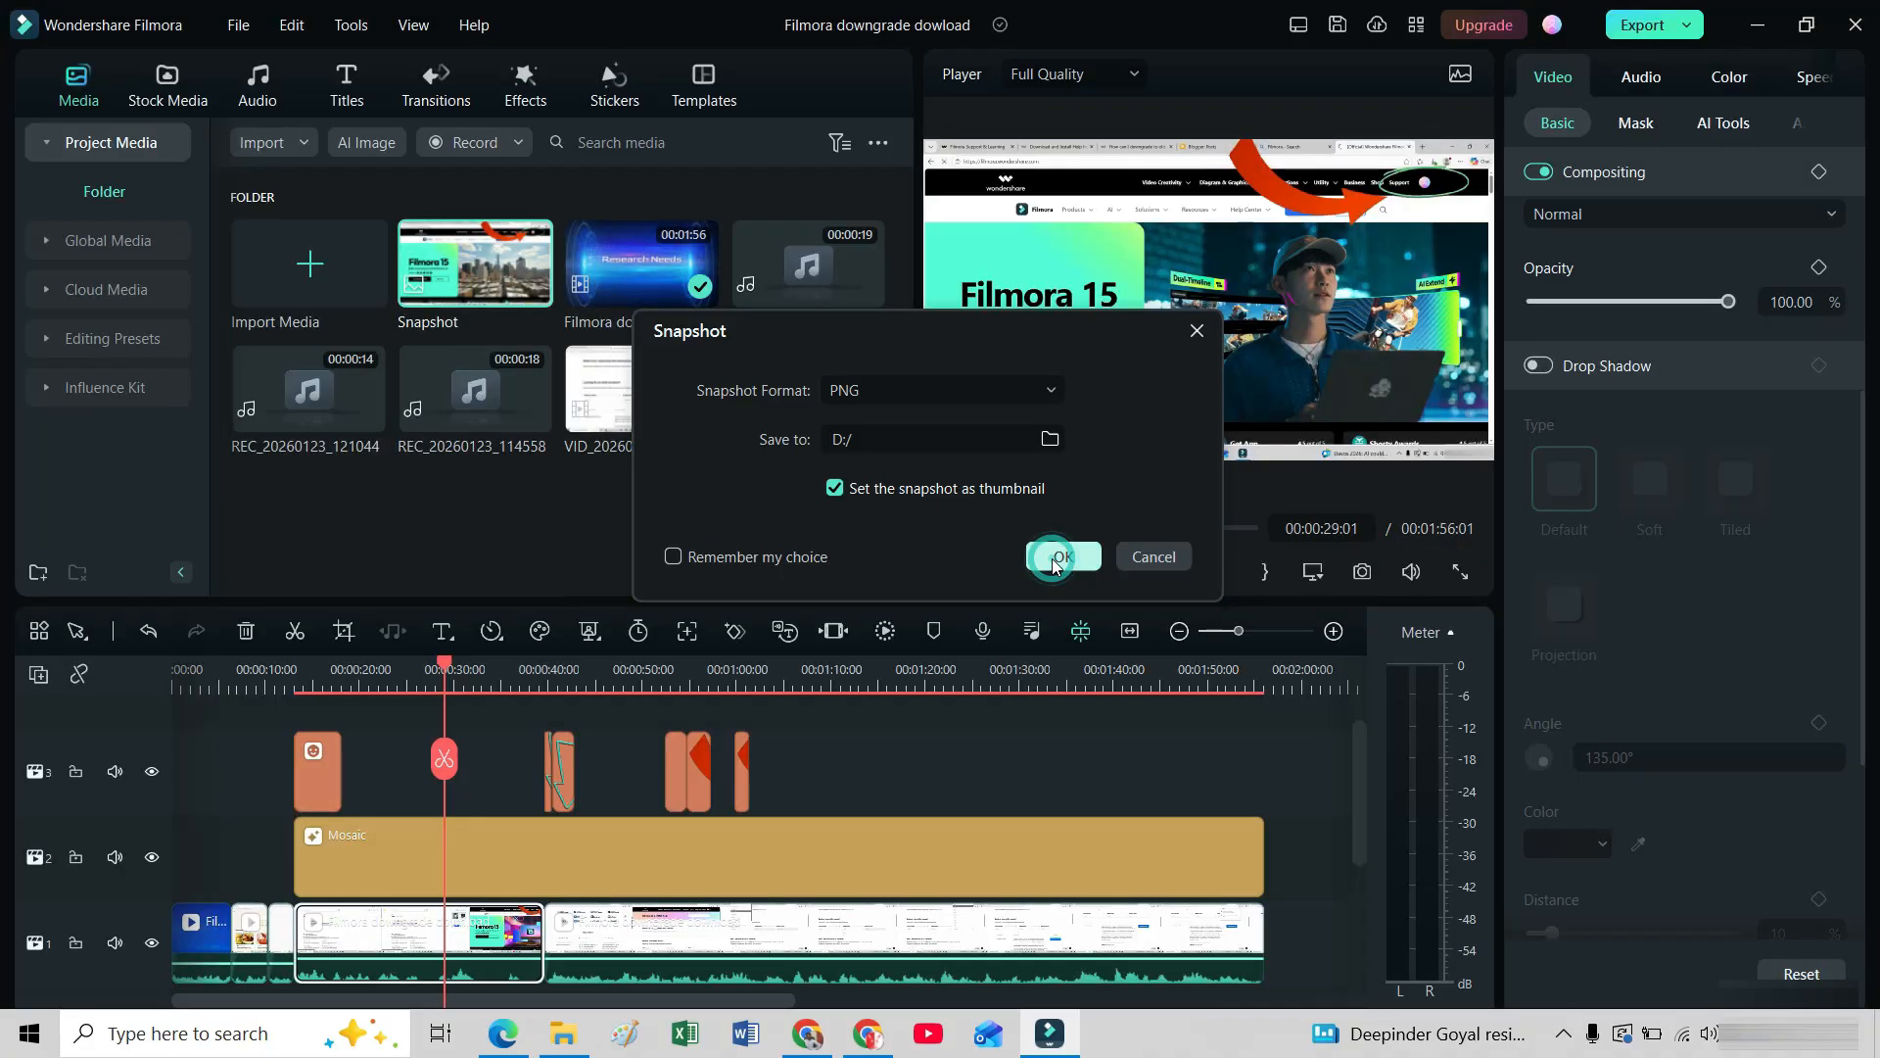
click(1058, 558)
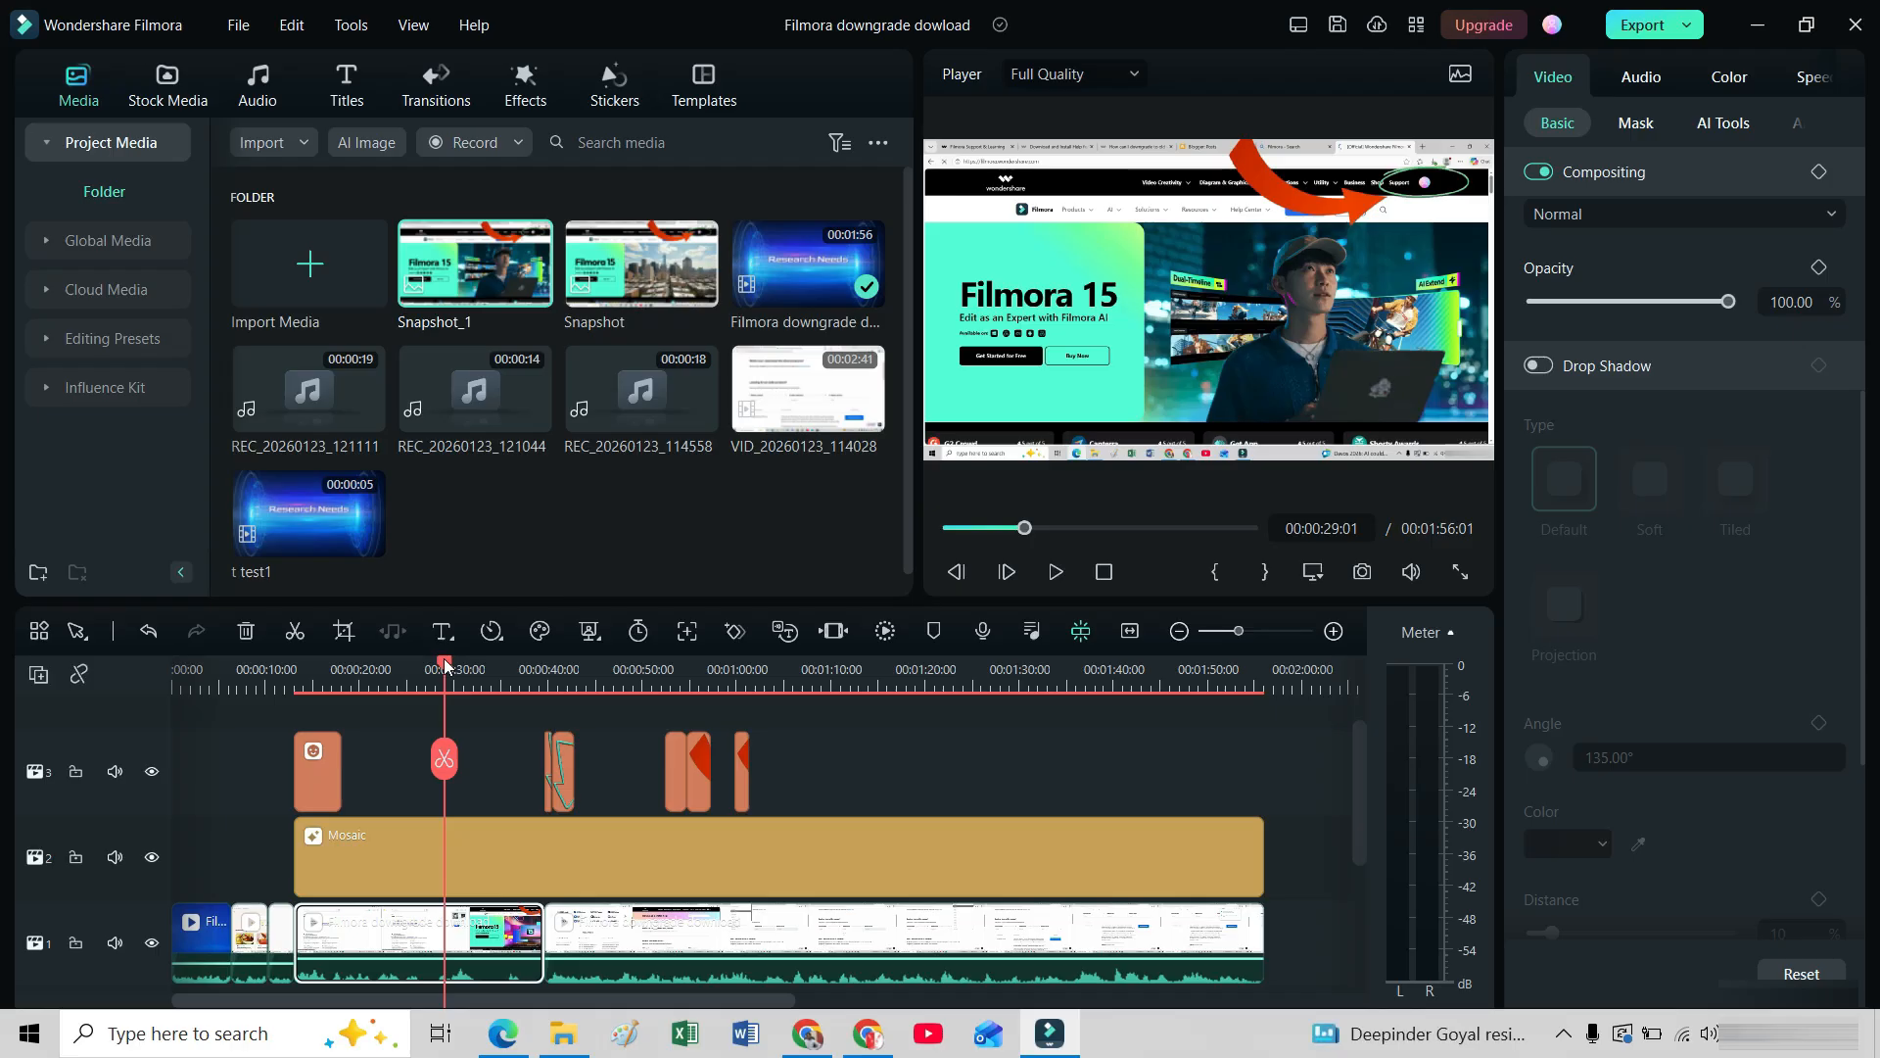
Insert Snapshot_1 after the existing footage at 00:02:03:02 and place the playhead within it at 00:02:05:14.
drag(707, 707, 1331, 798)
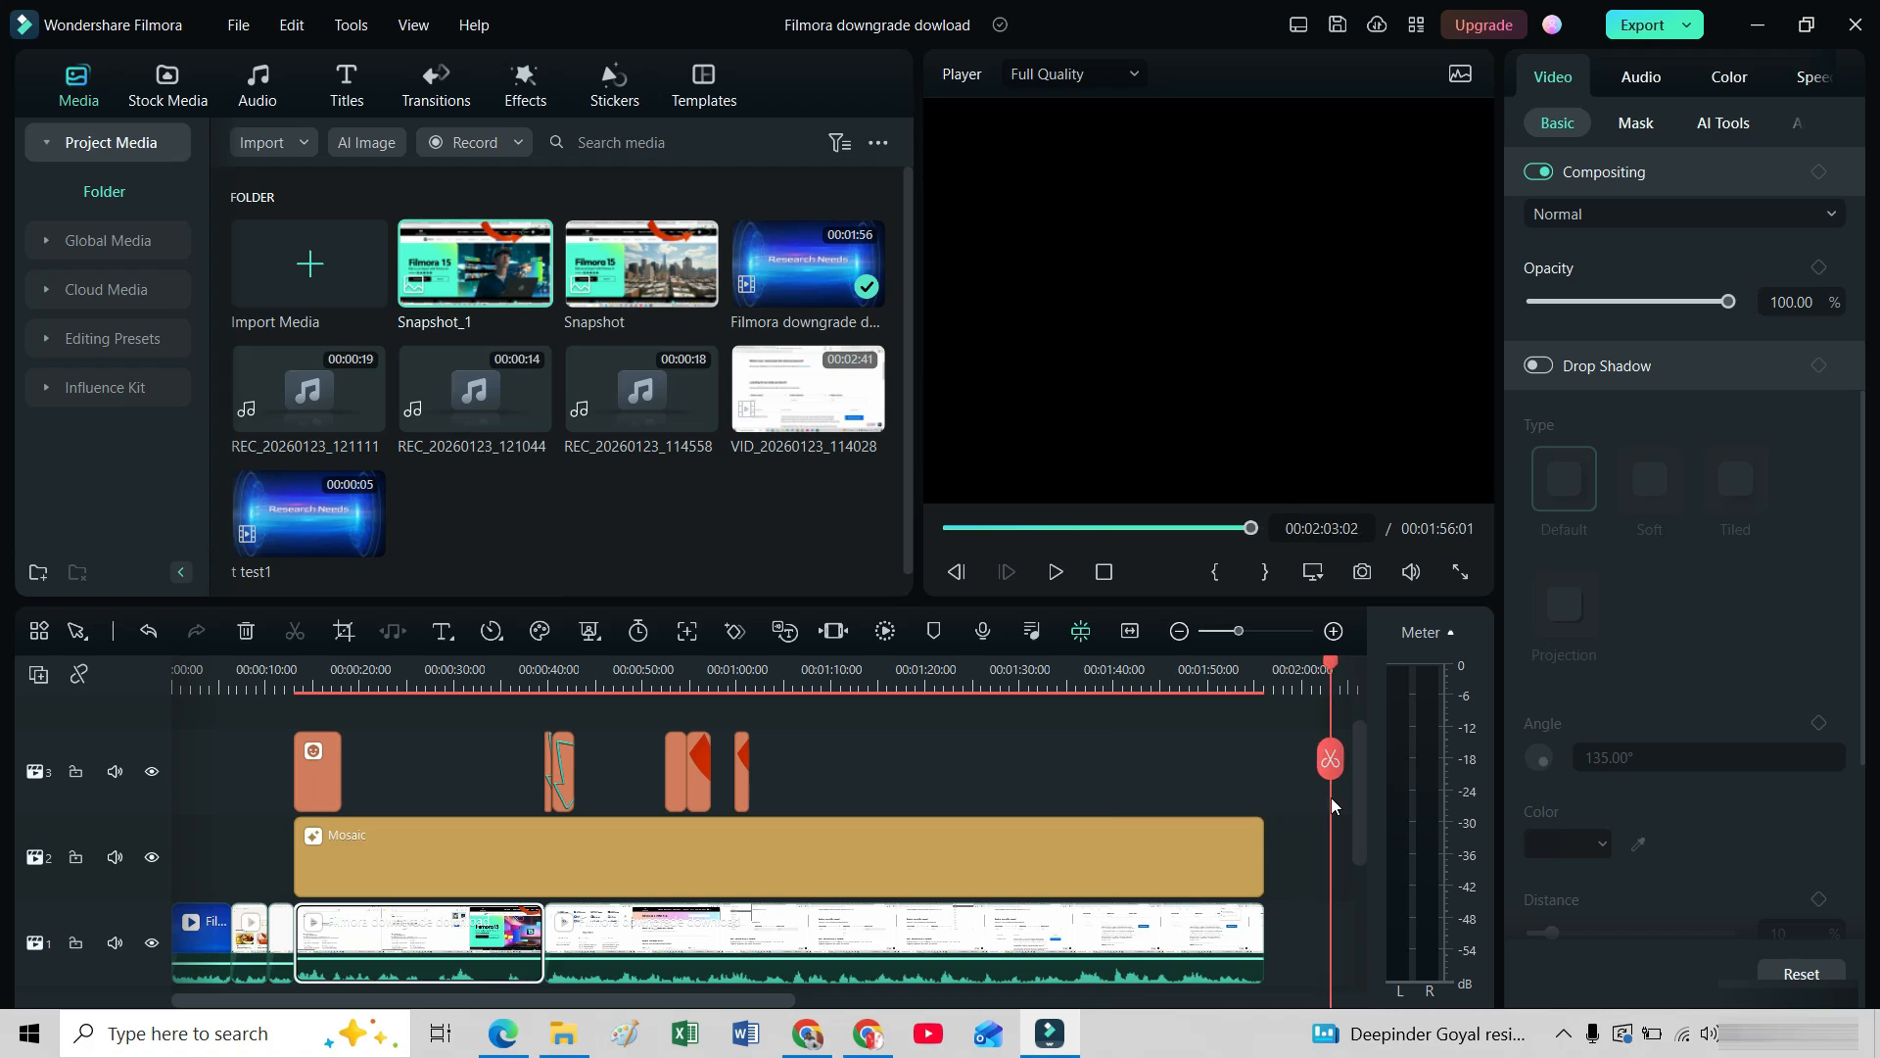
click(535, 288)
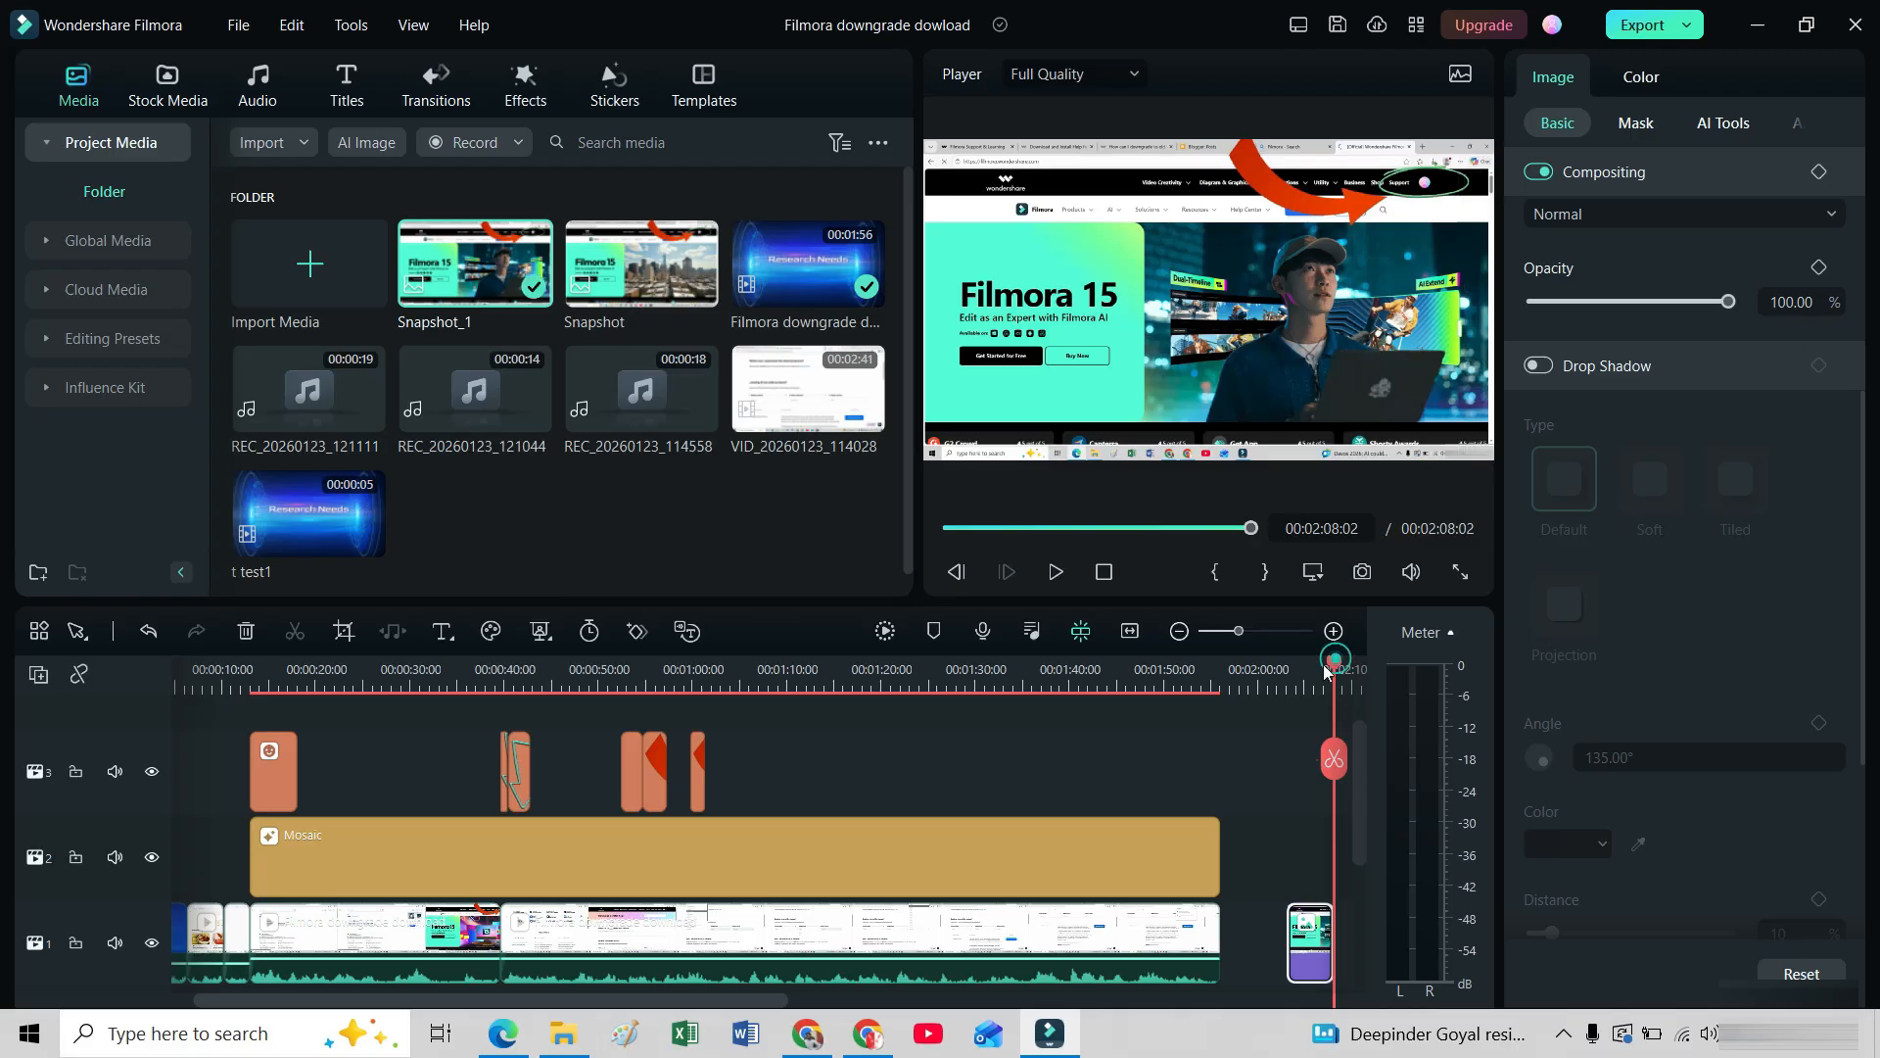
drag(1336, 666, 1314, 676)
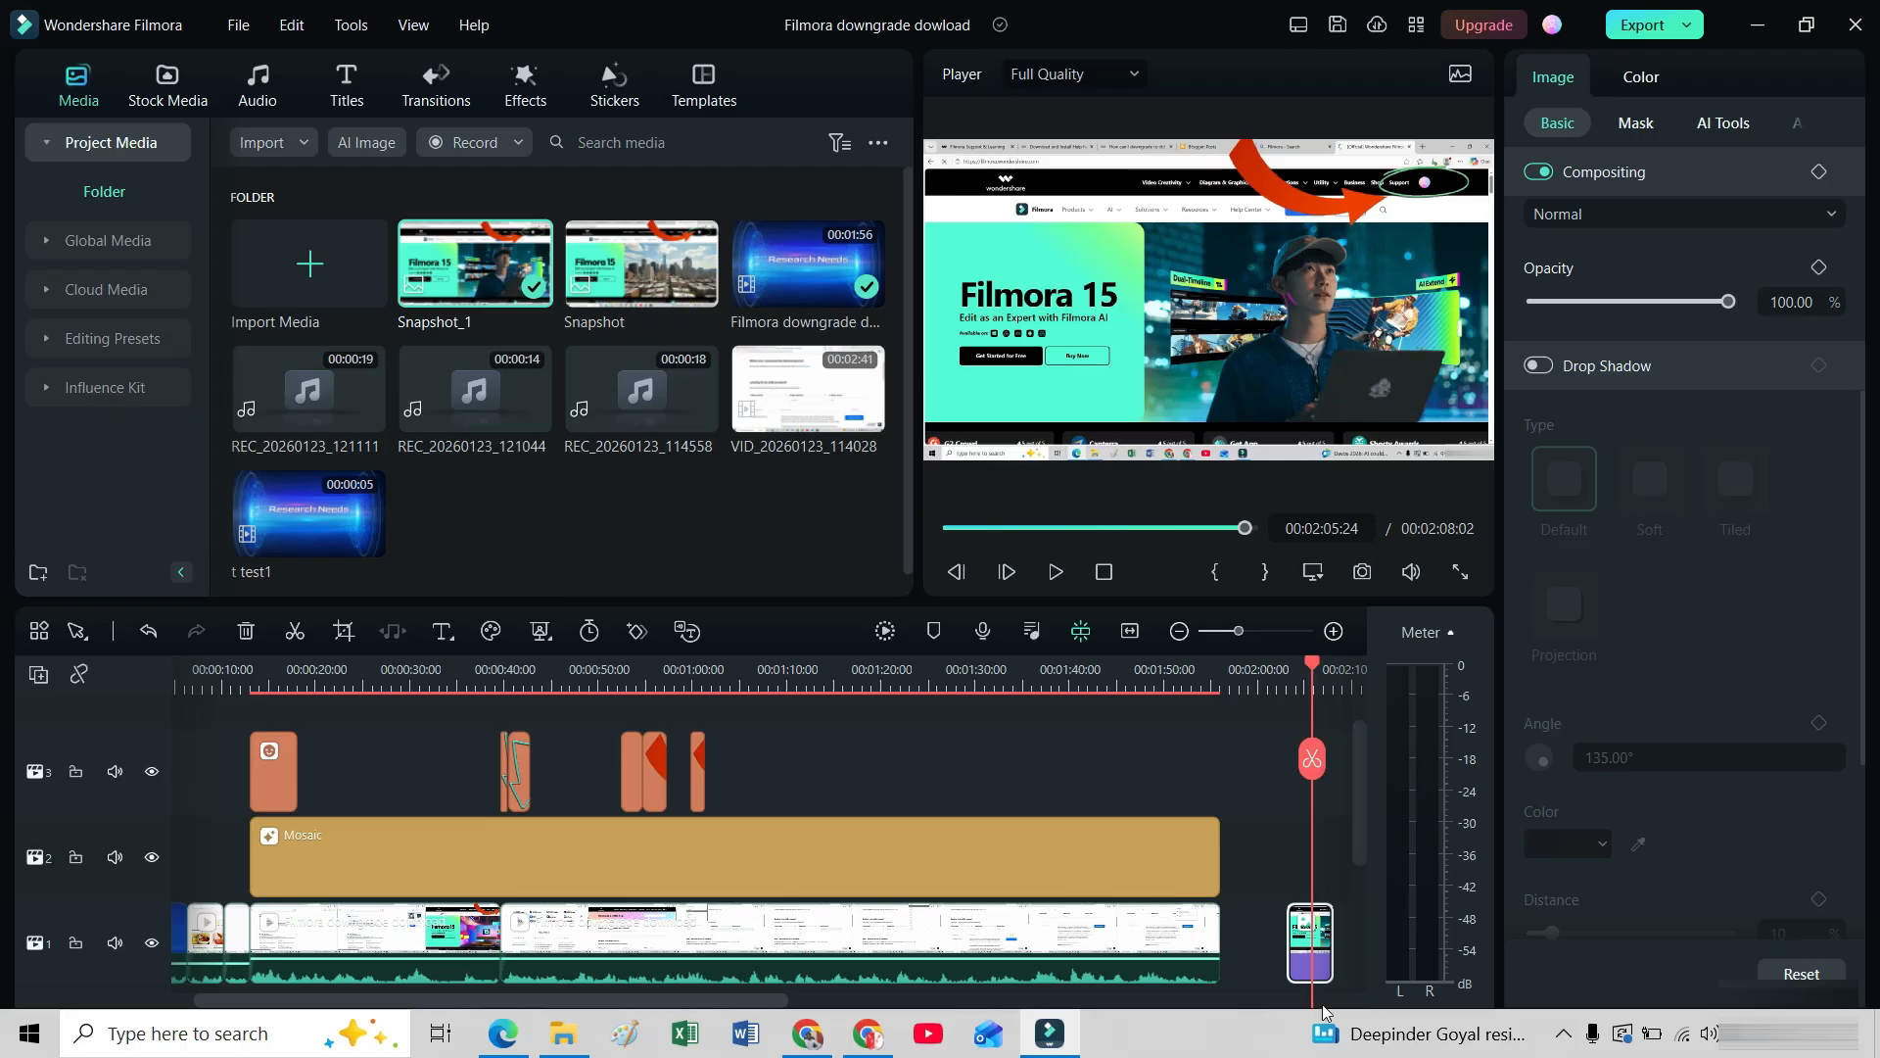
click(1259, 632)
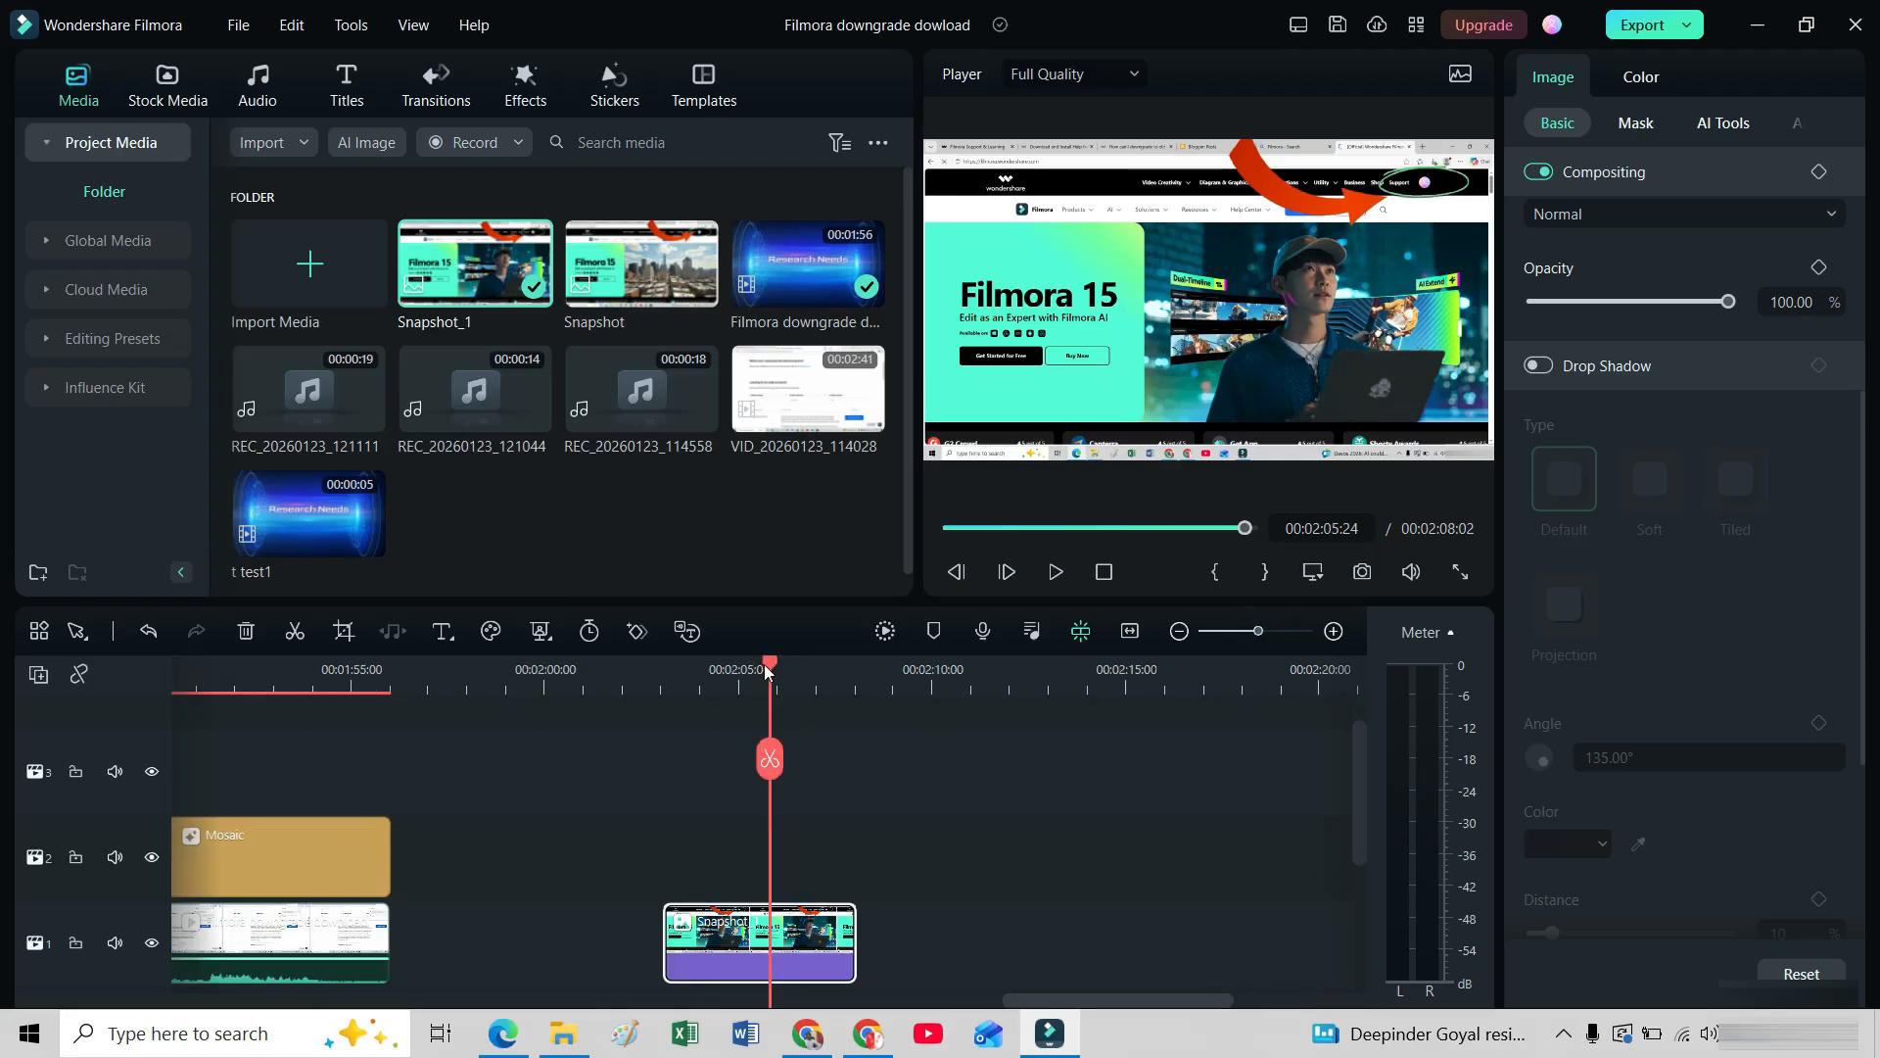
drag(771, 669, 757, 668)
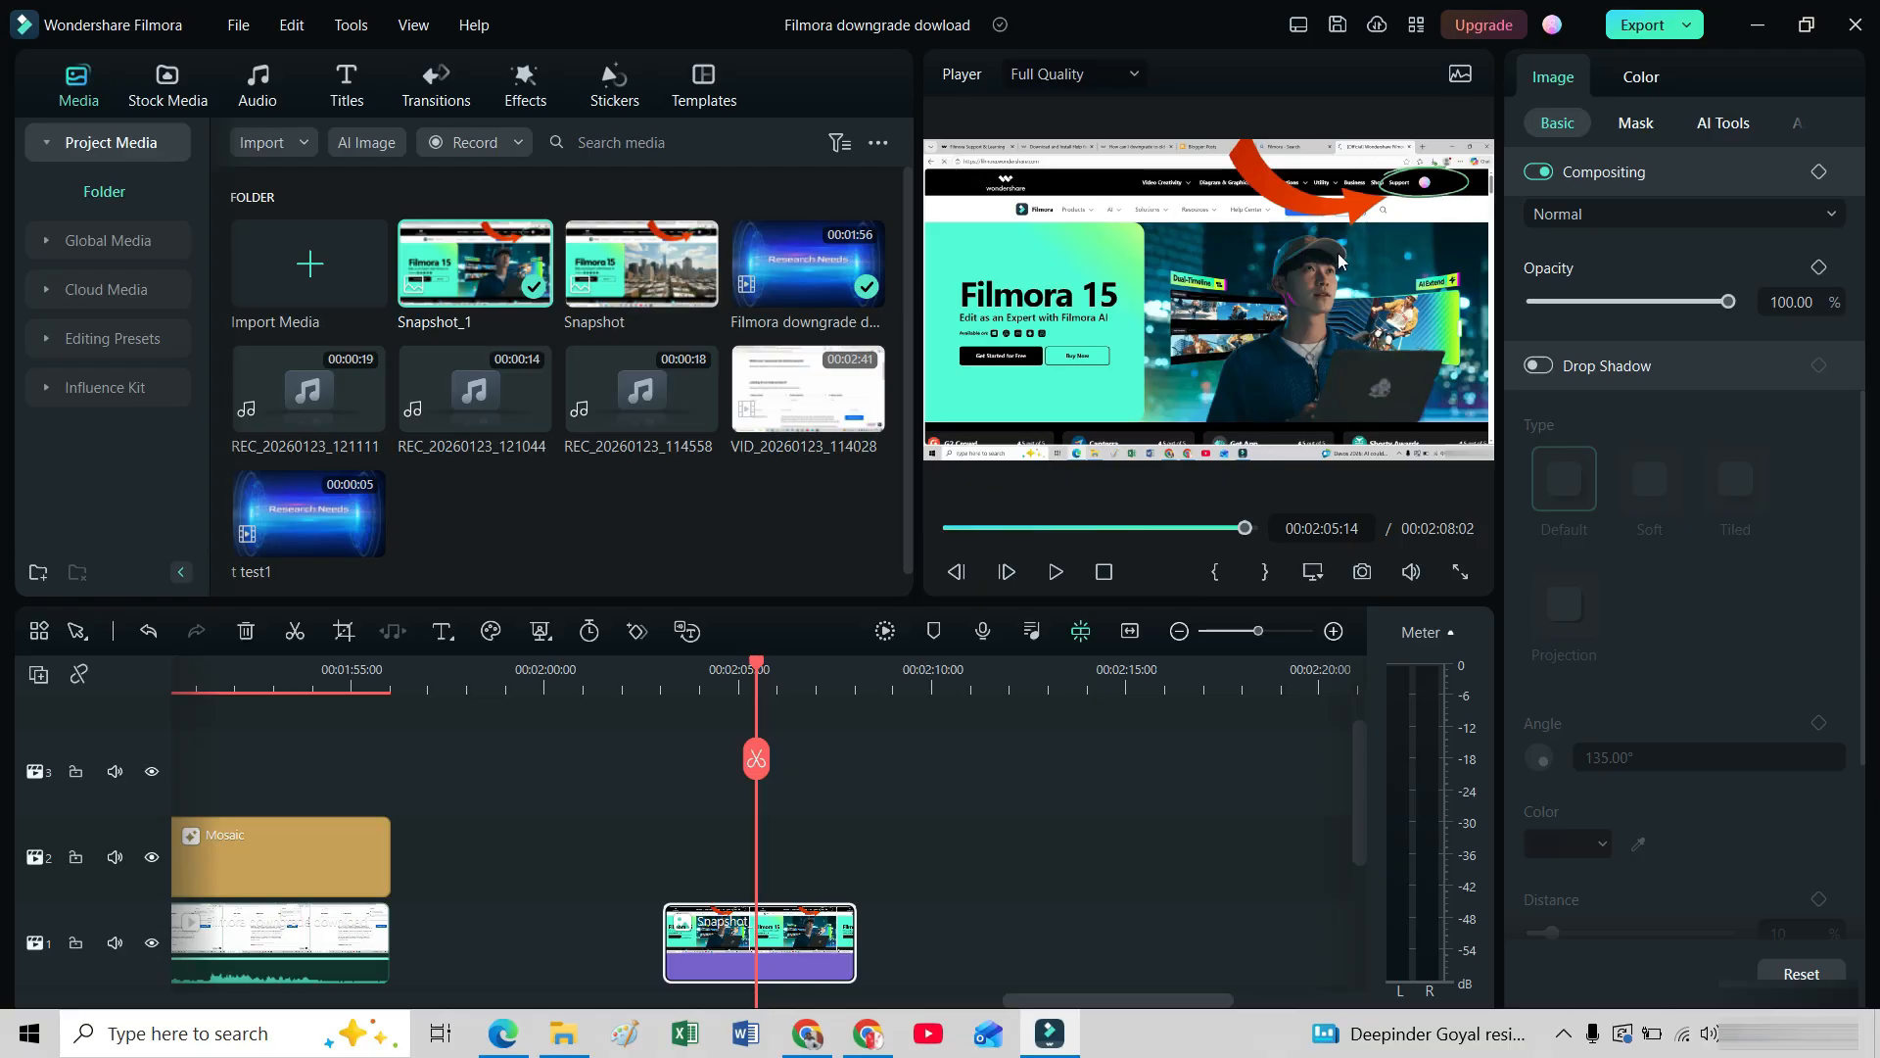
Crop the snapshot clip to 1705 x 959 at a 16:9 ratio, trimming the browser bar and taskbar.
click(343, 633)
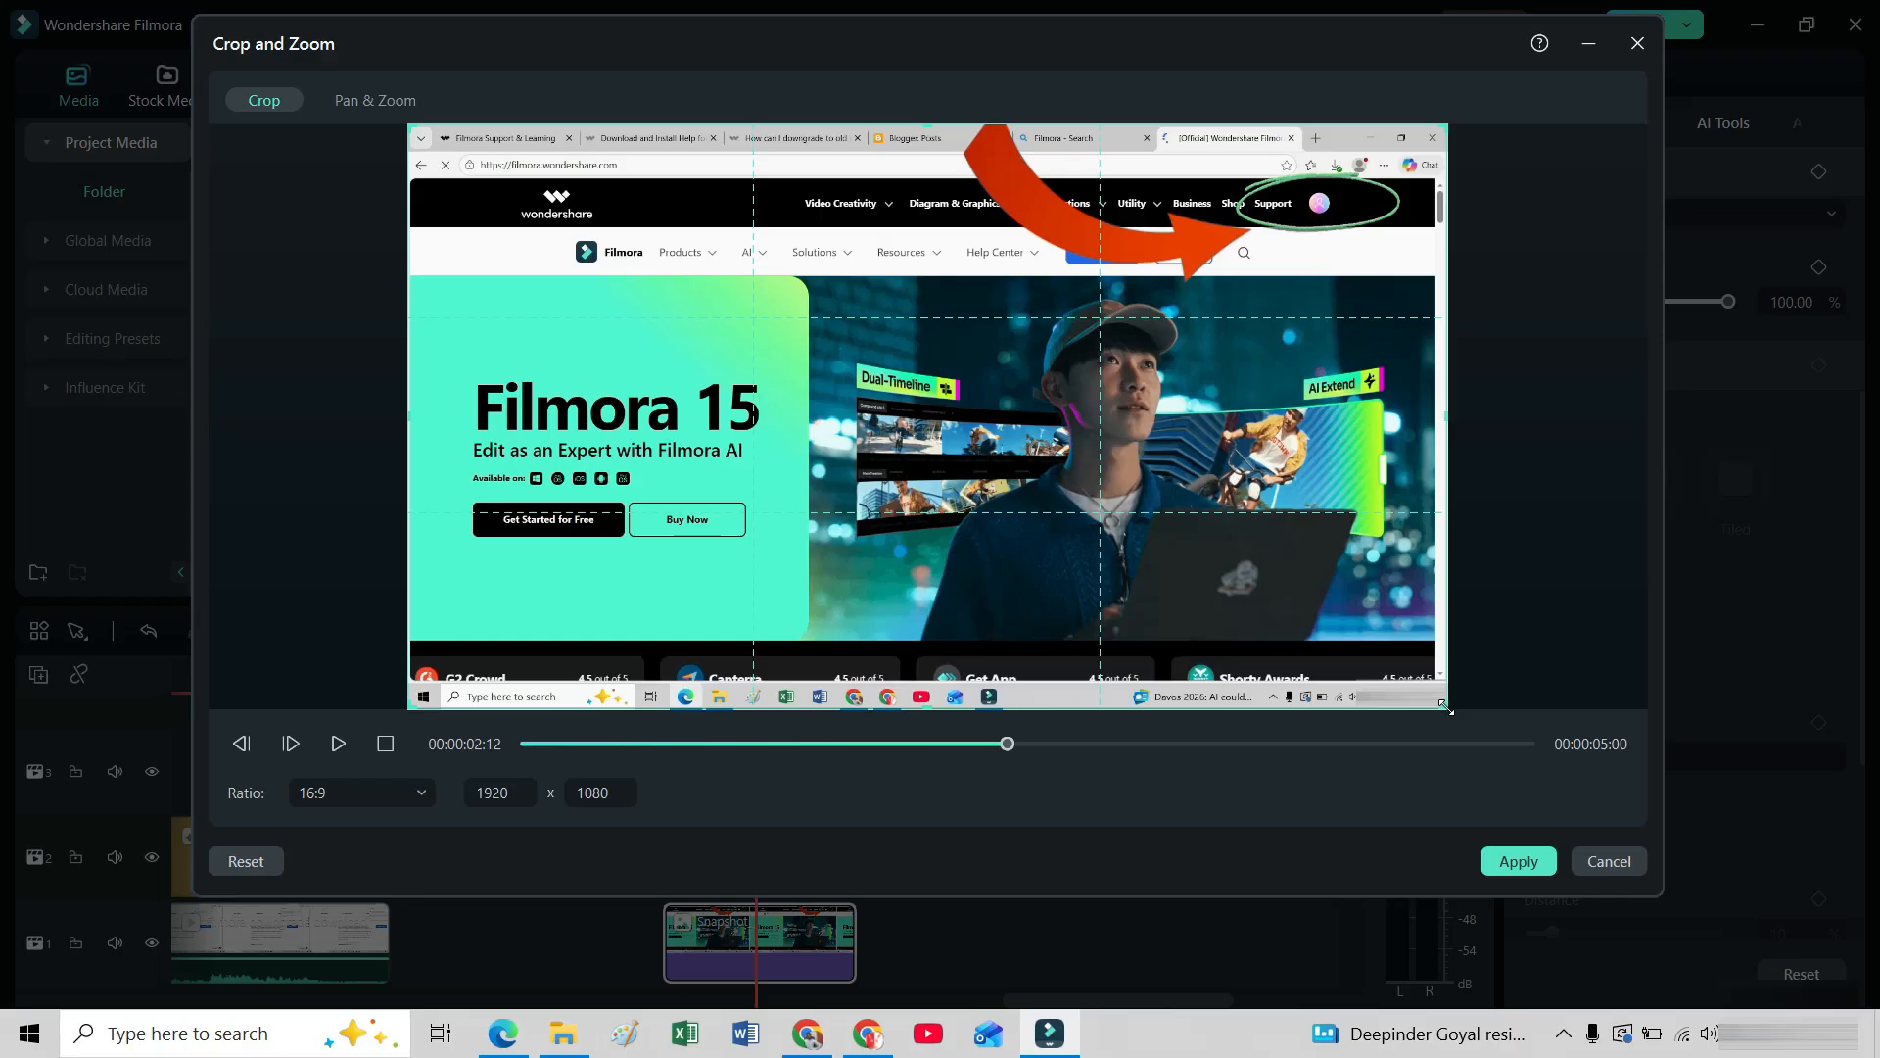
drag(1450, 711, 1391, 668)
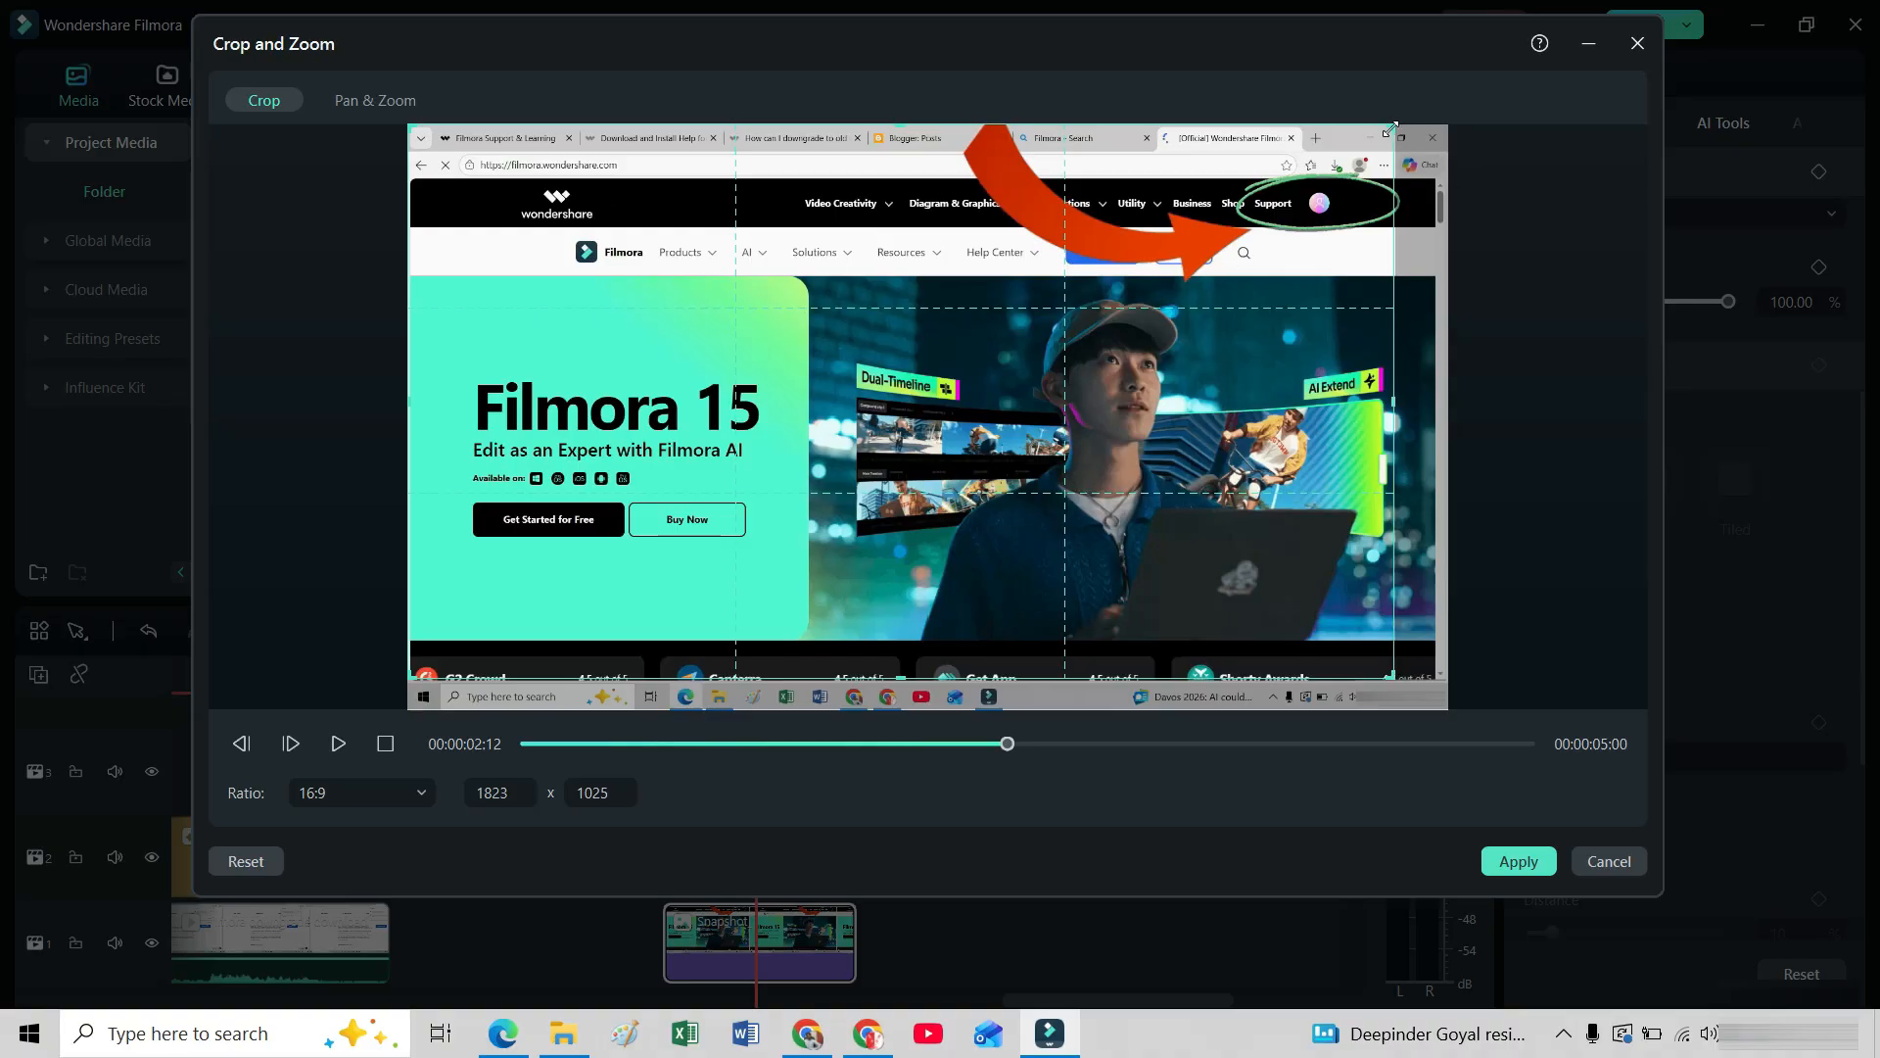
drag(1392, 127, 1366, 194)
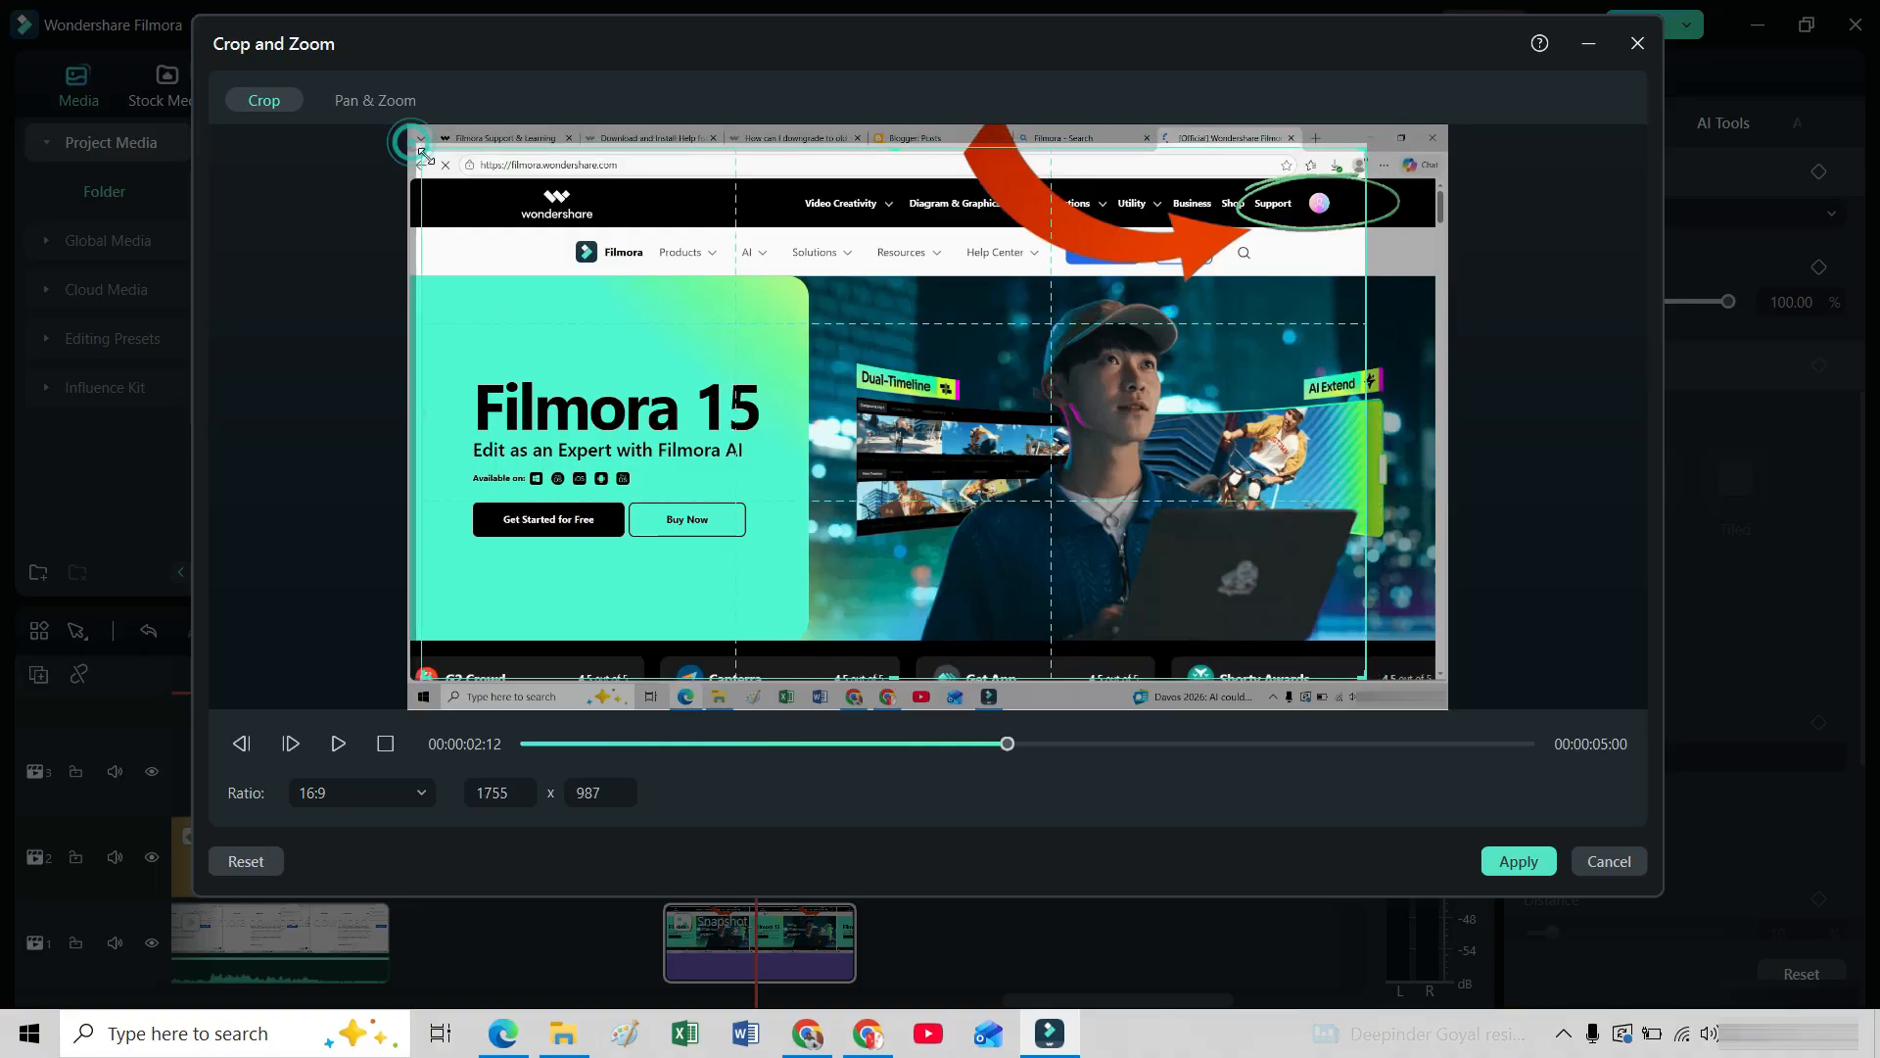
drag(411, 142, 444, 186)
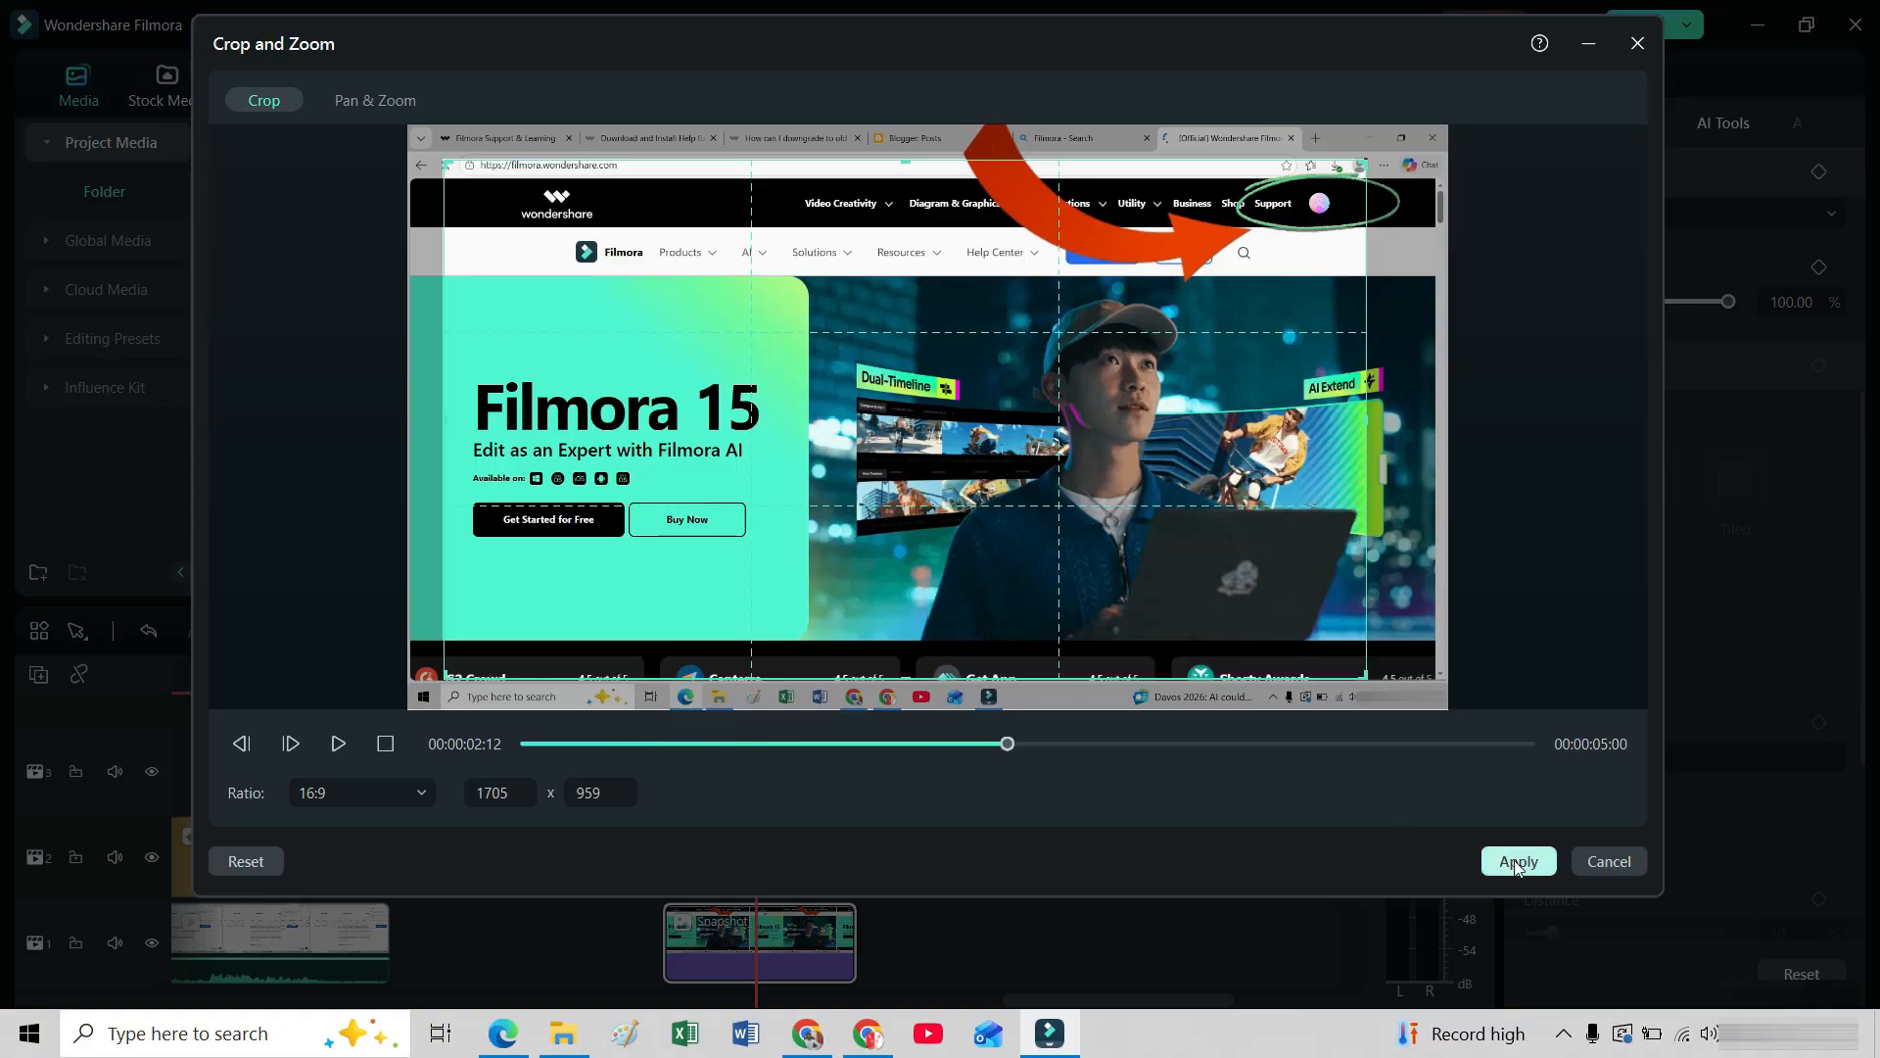
click(1514, 859)
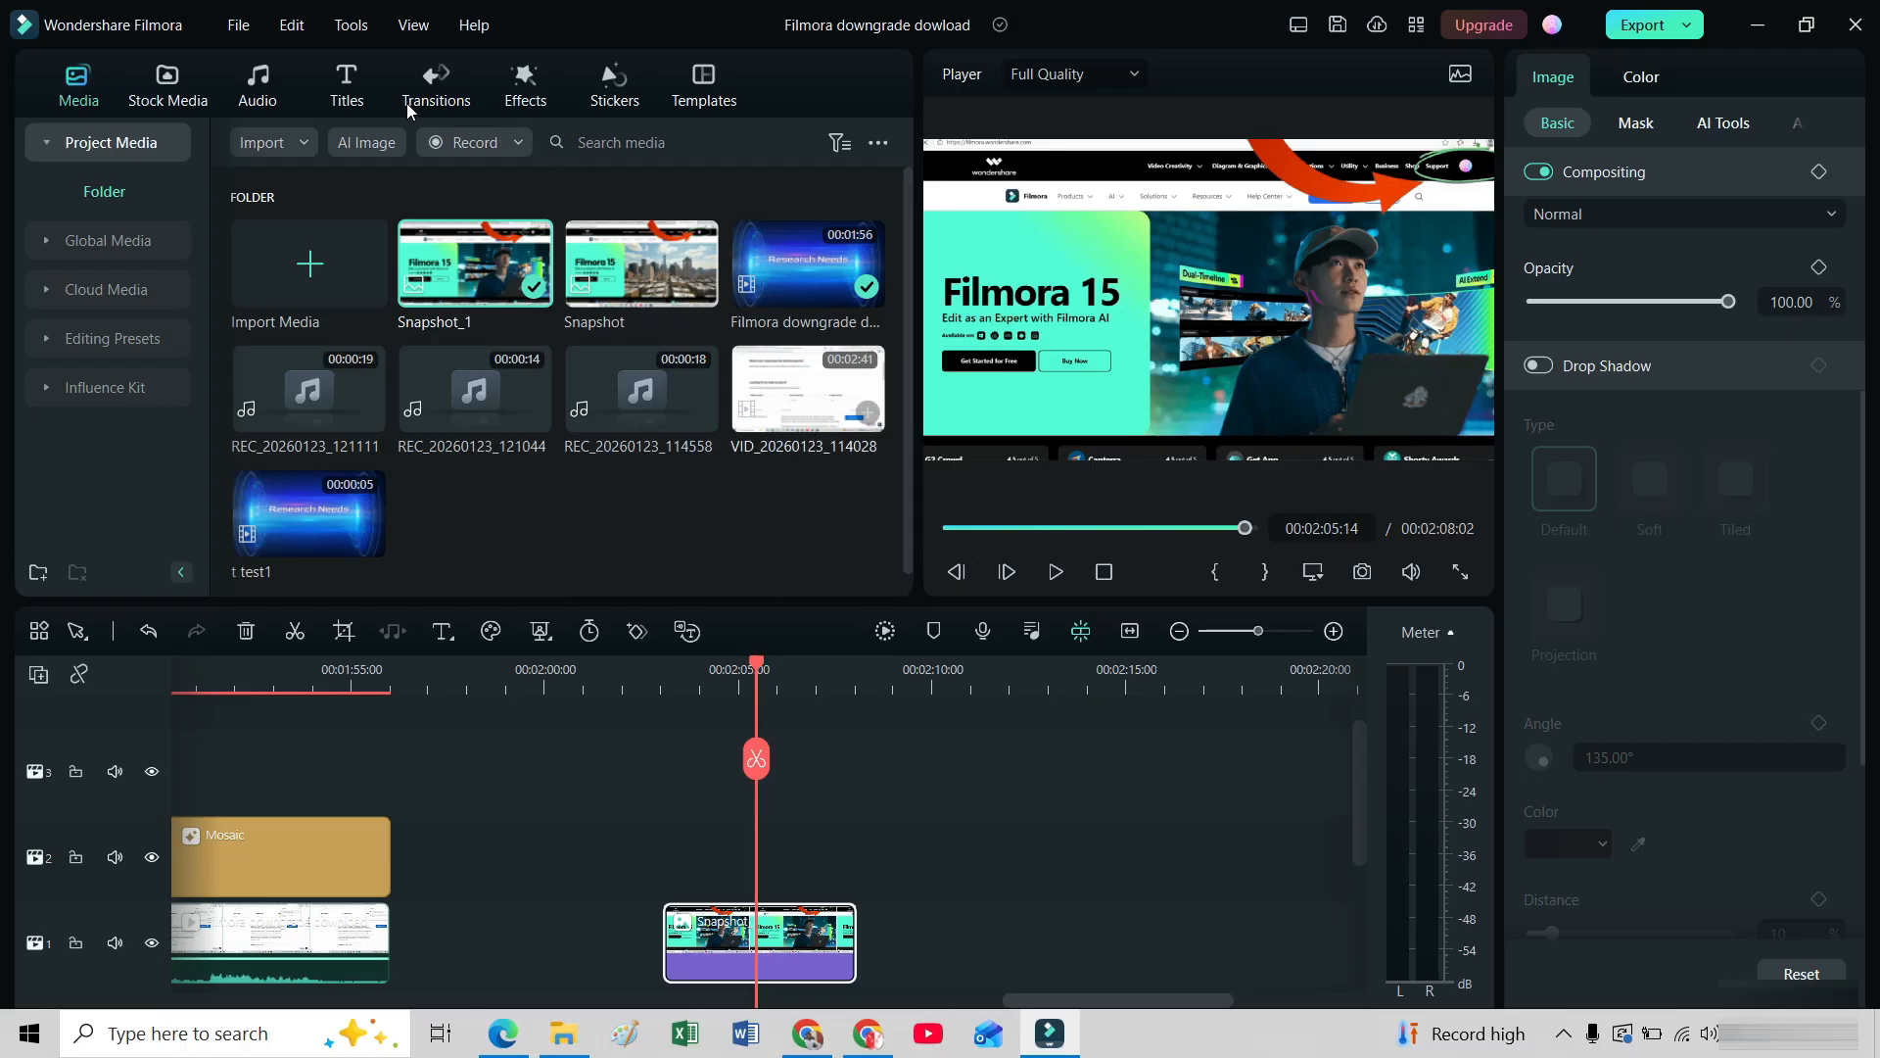
Download the Border video effect and add it above the snapshot clip at the playhead.
click(508, 102)
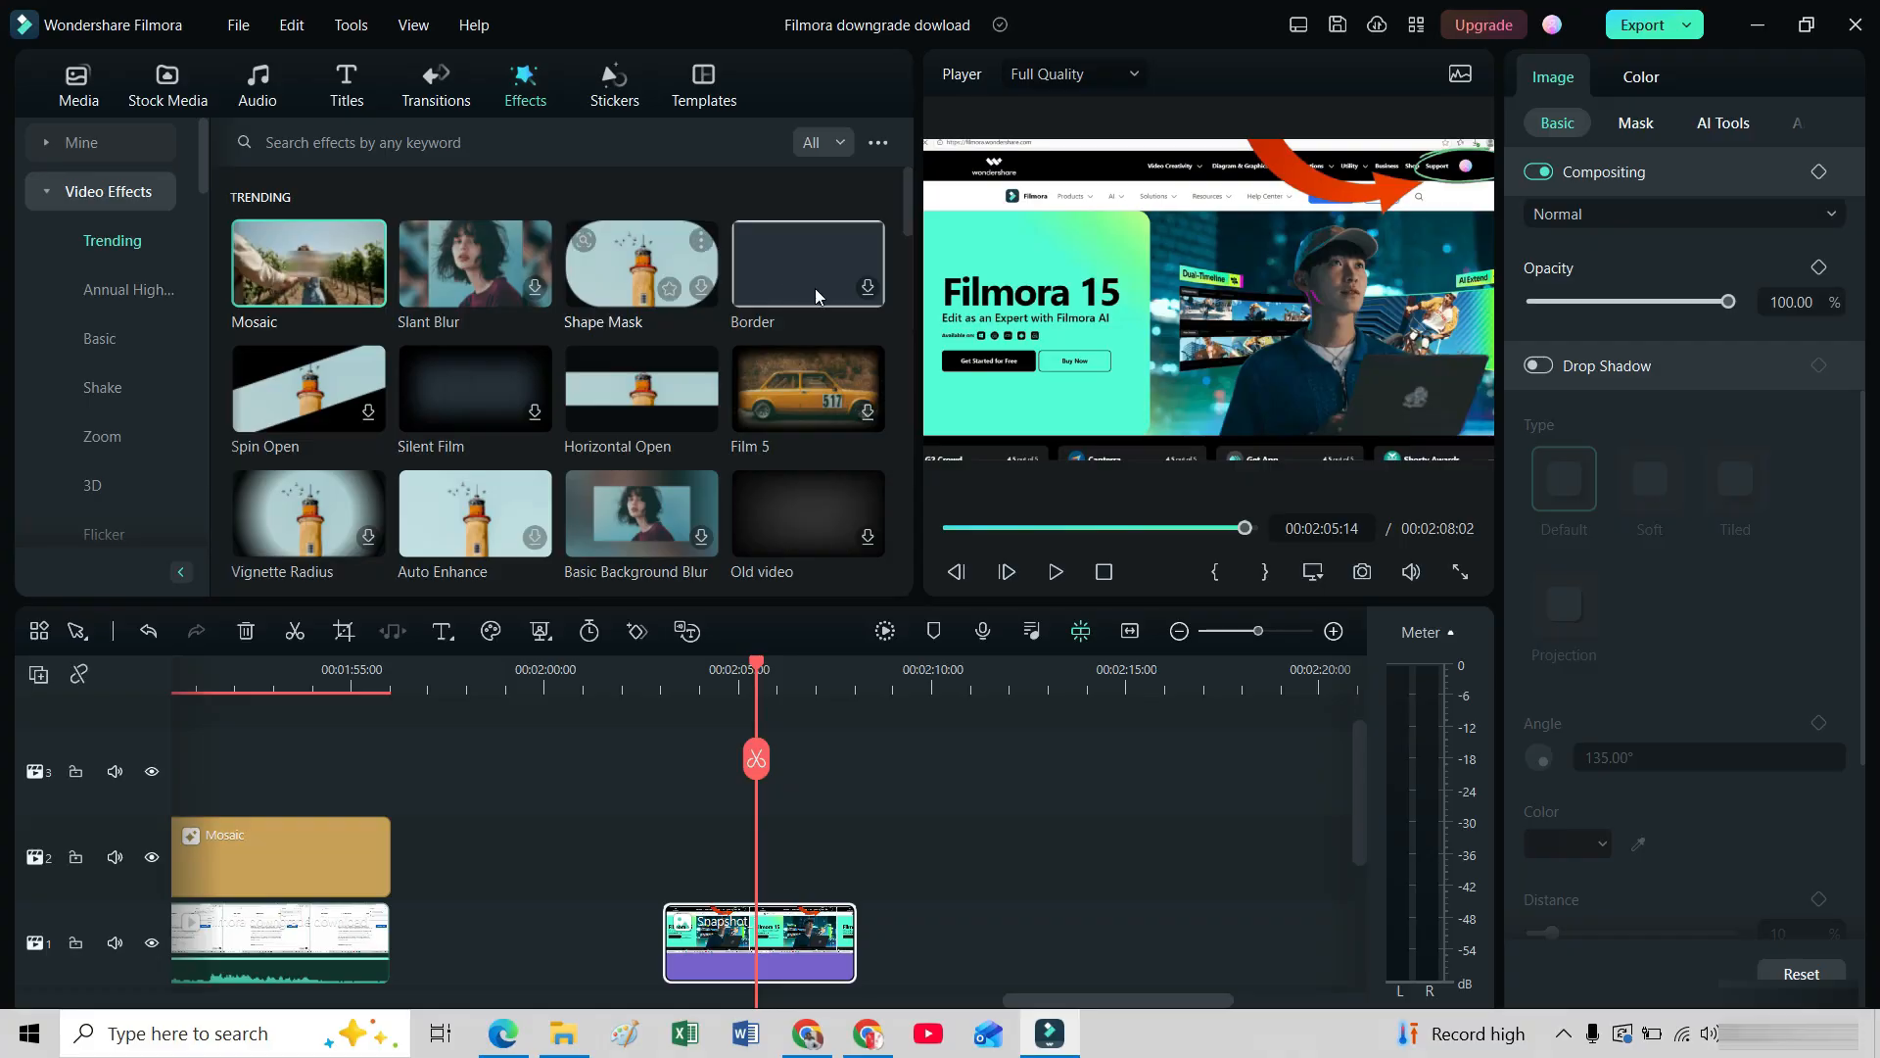
click(867, 289)
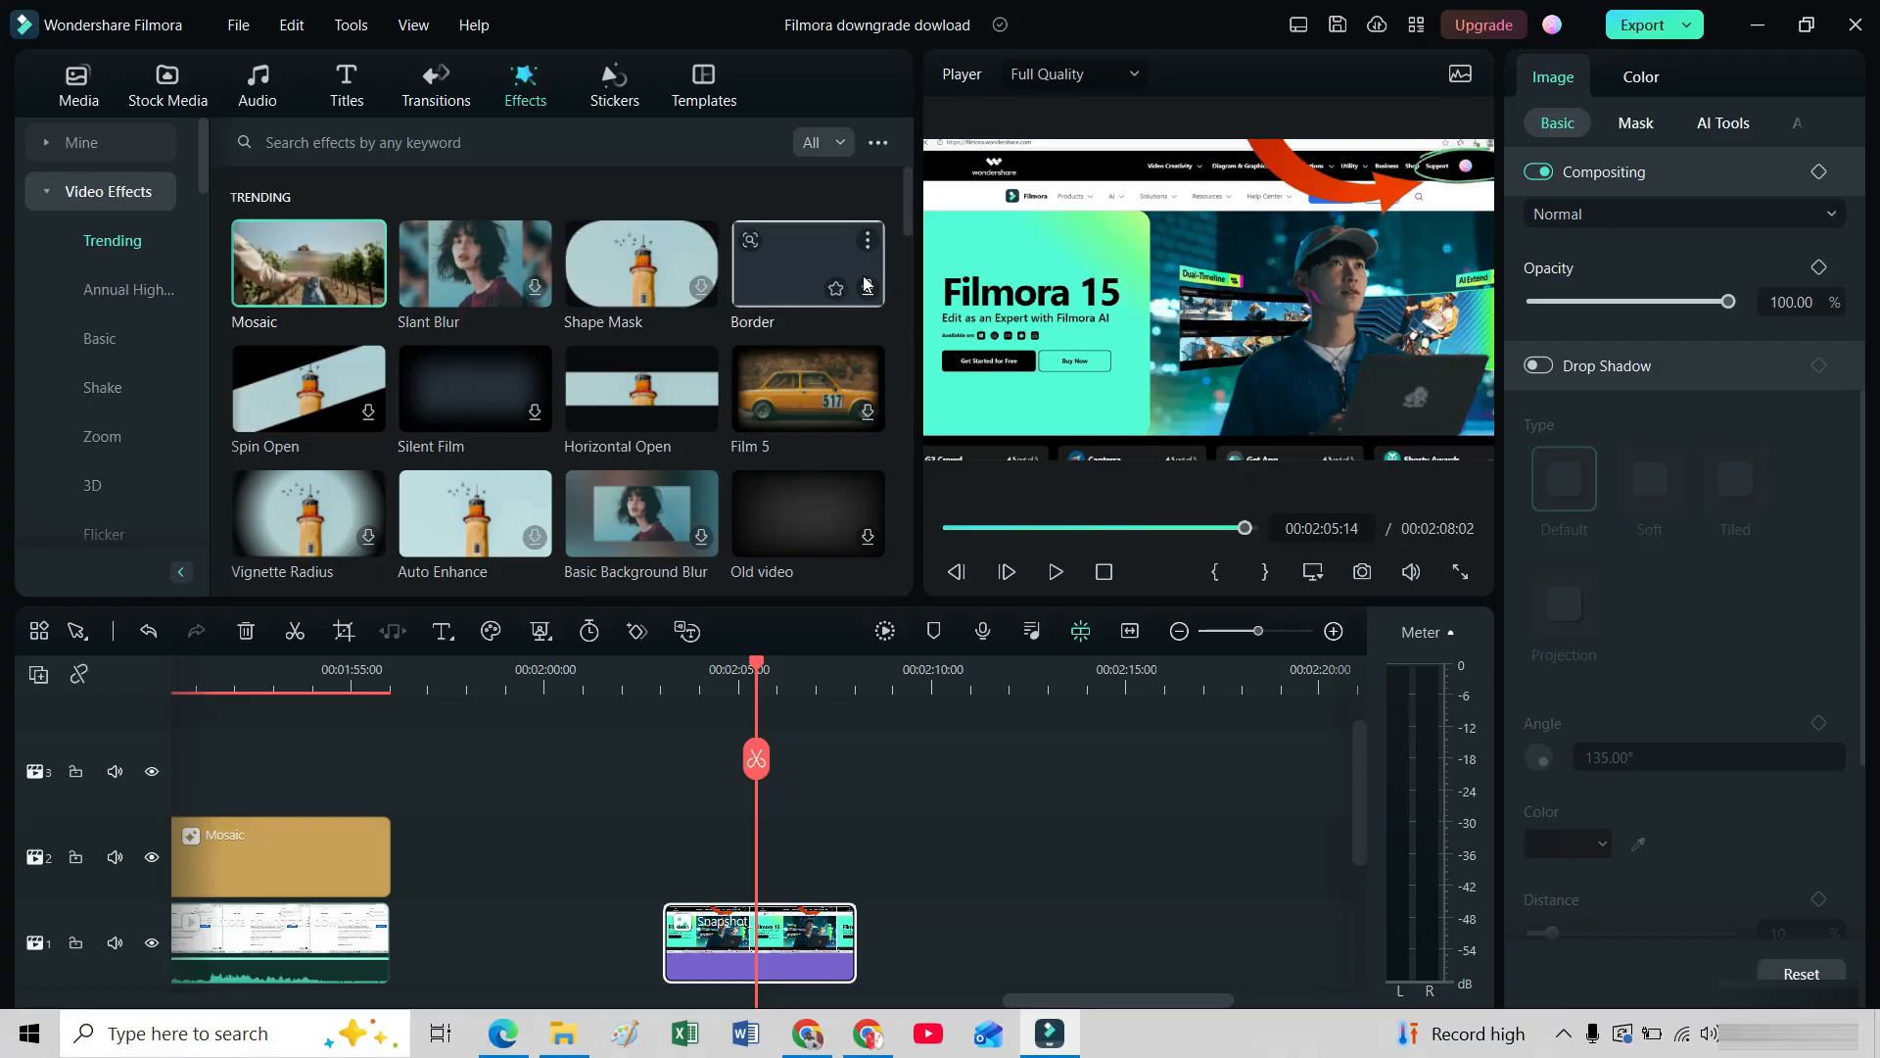
click(867, 289)
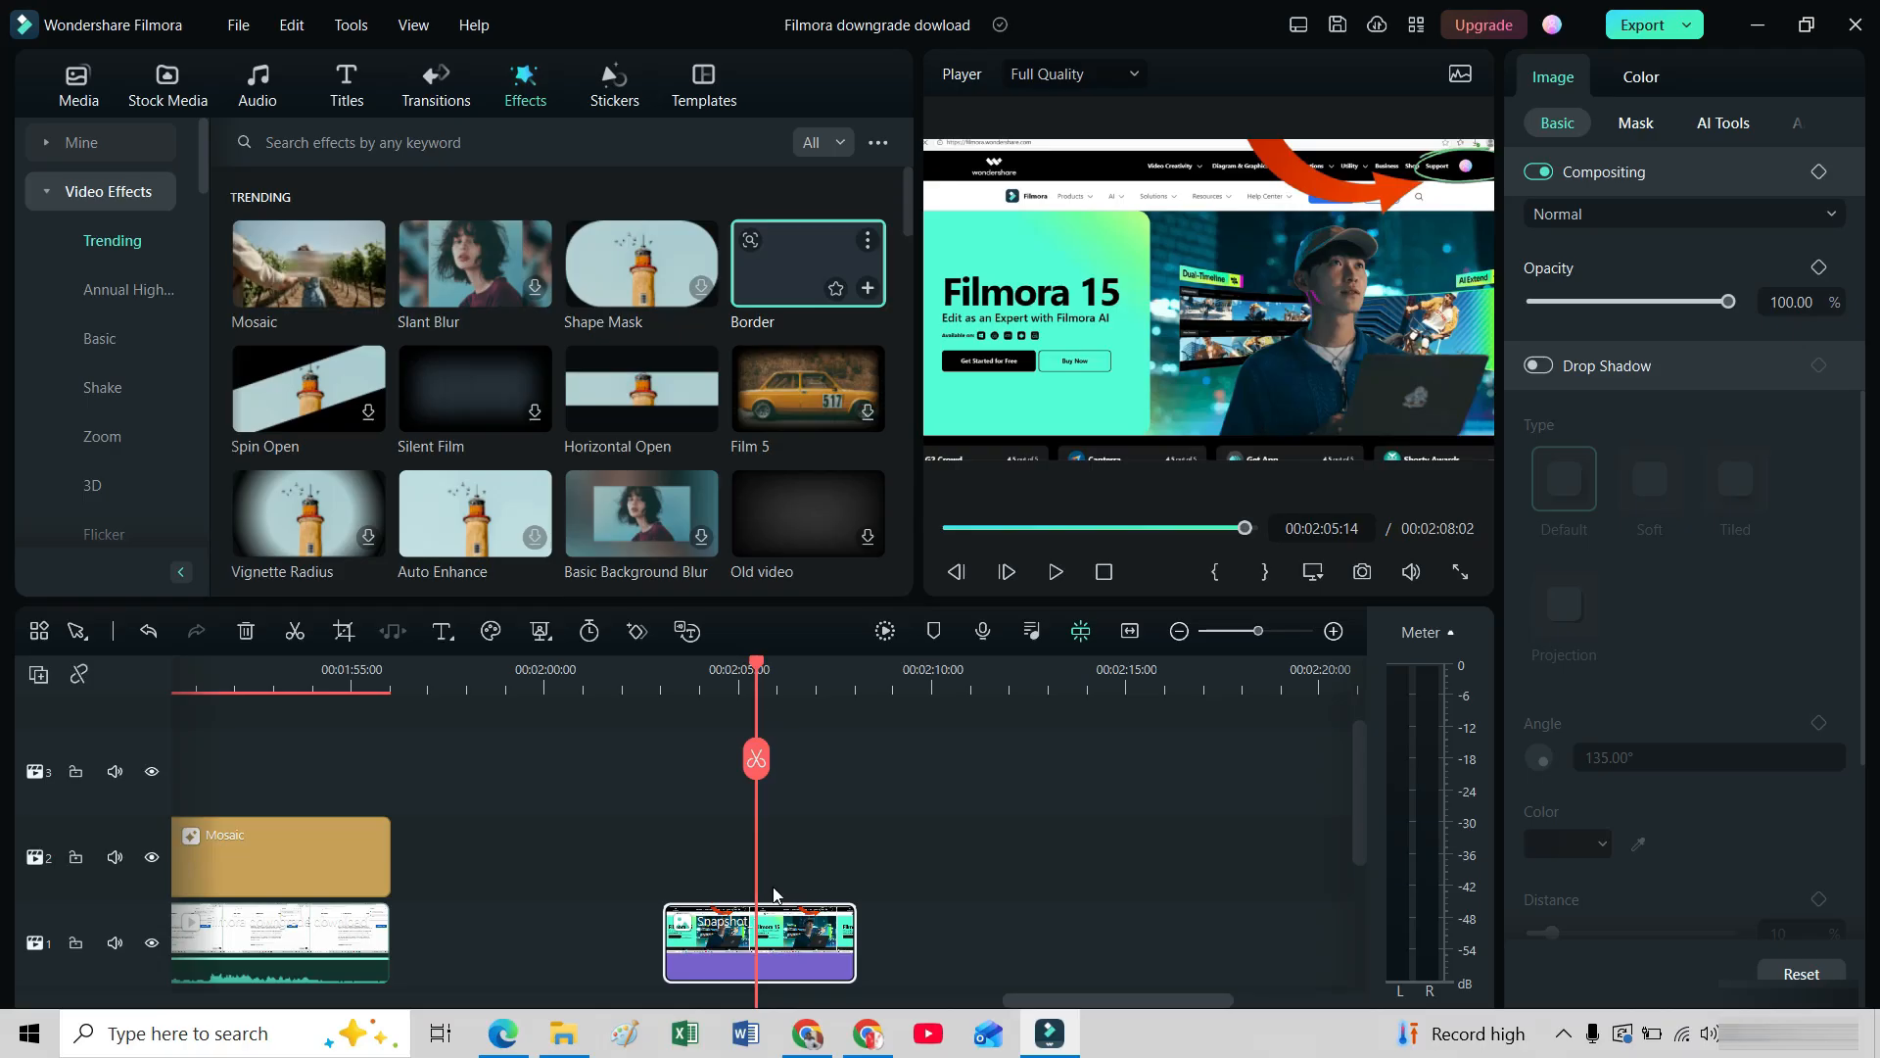
click(869, 292)
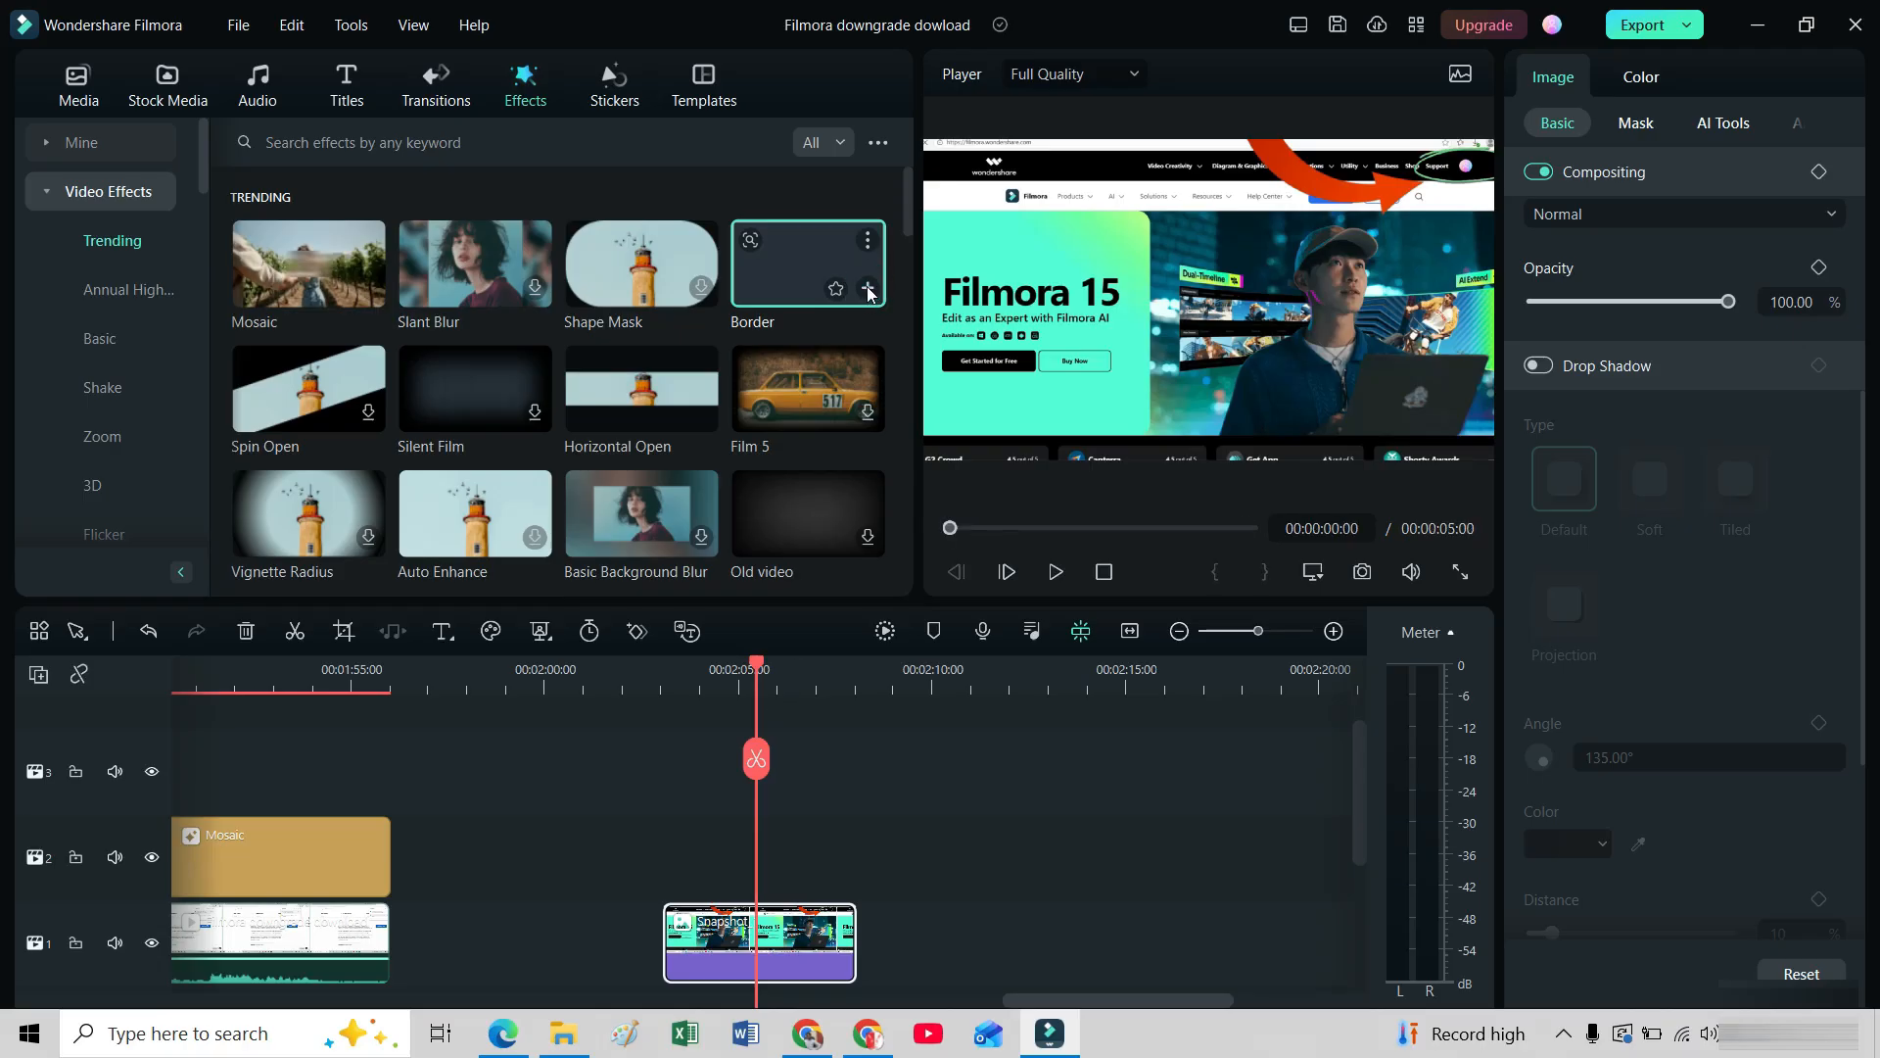
click(868, 292)
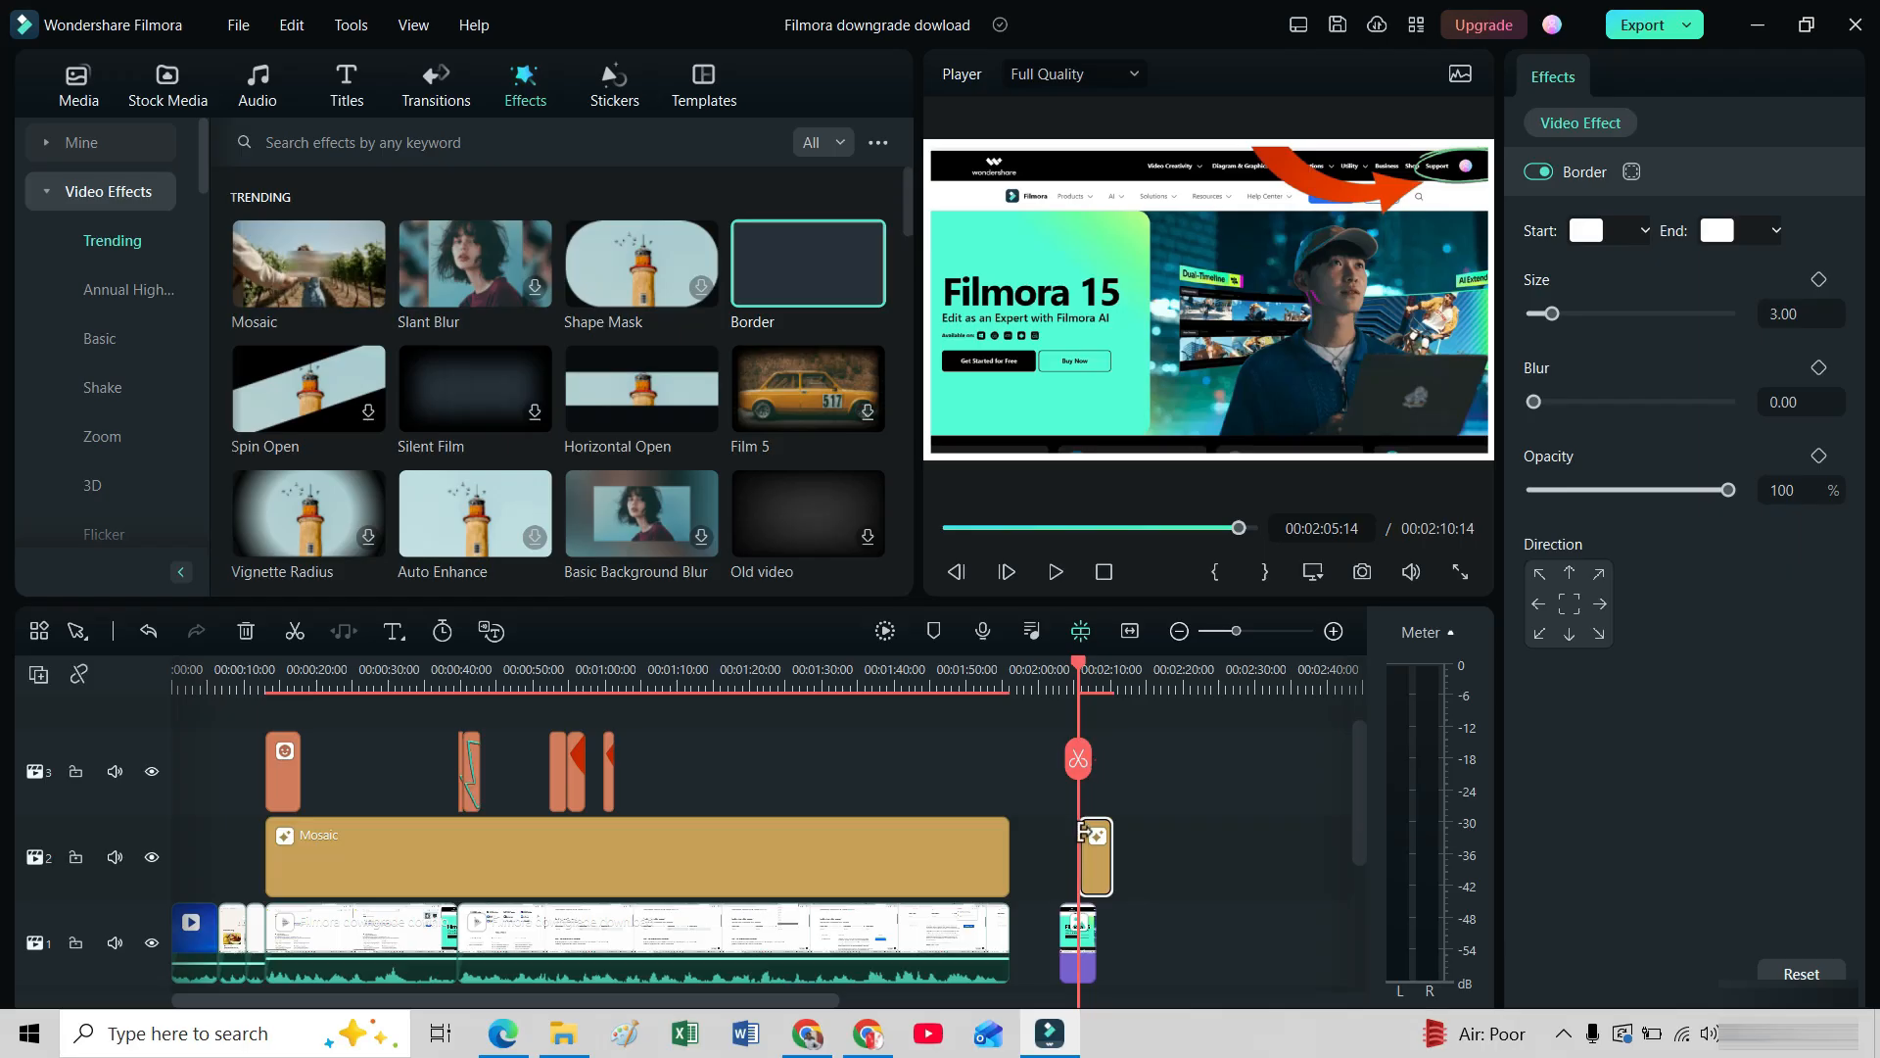
Extend the start of the Border effect back to the beginning of the snapshot clip.
key(space)
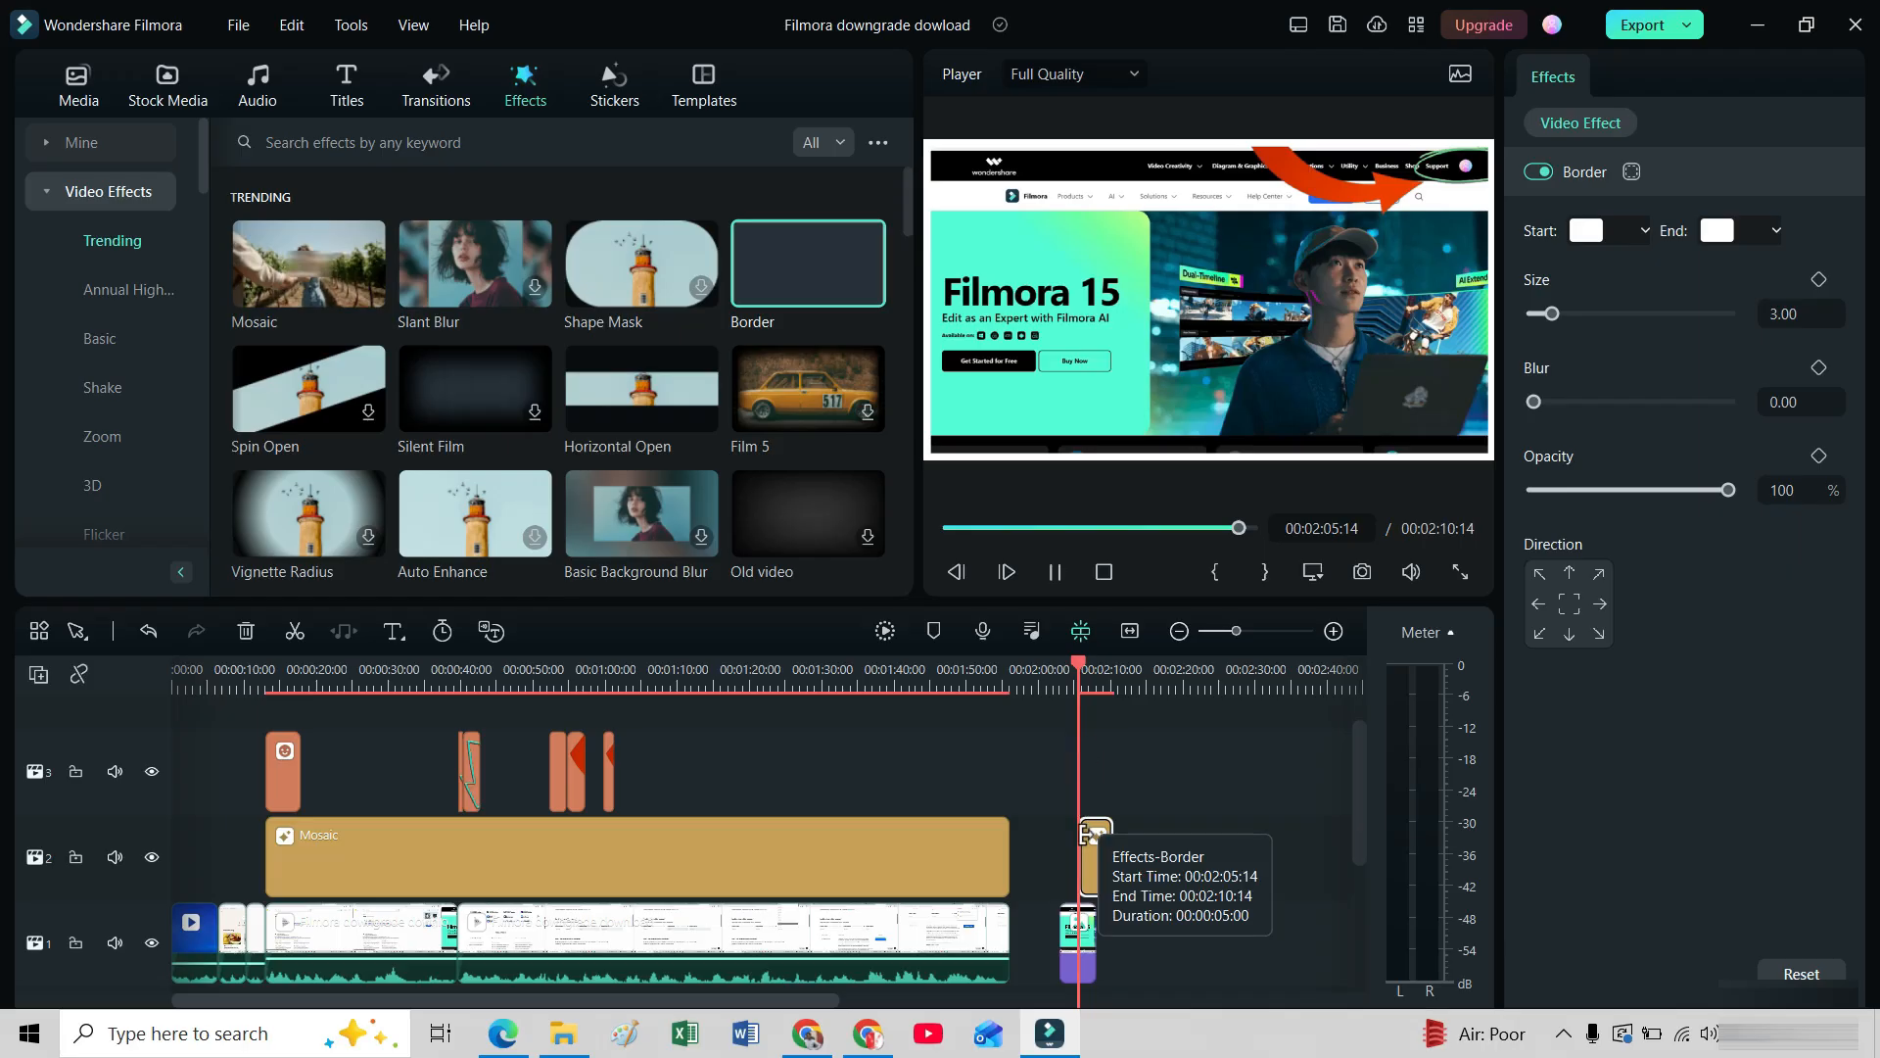
key(space)
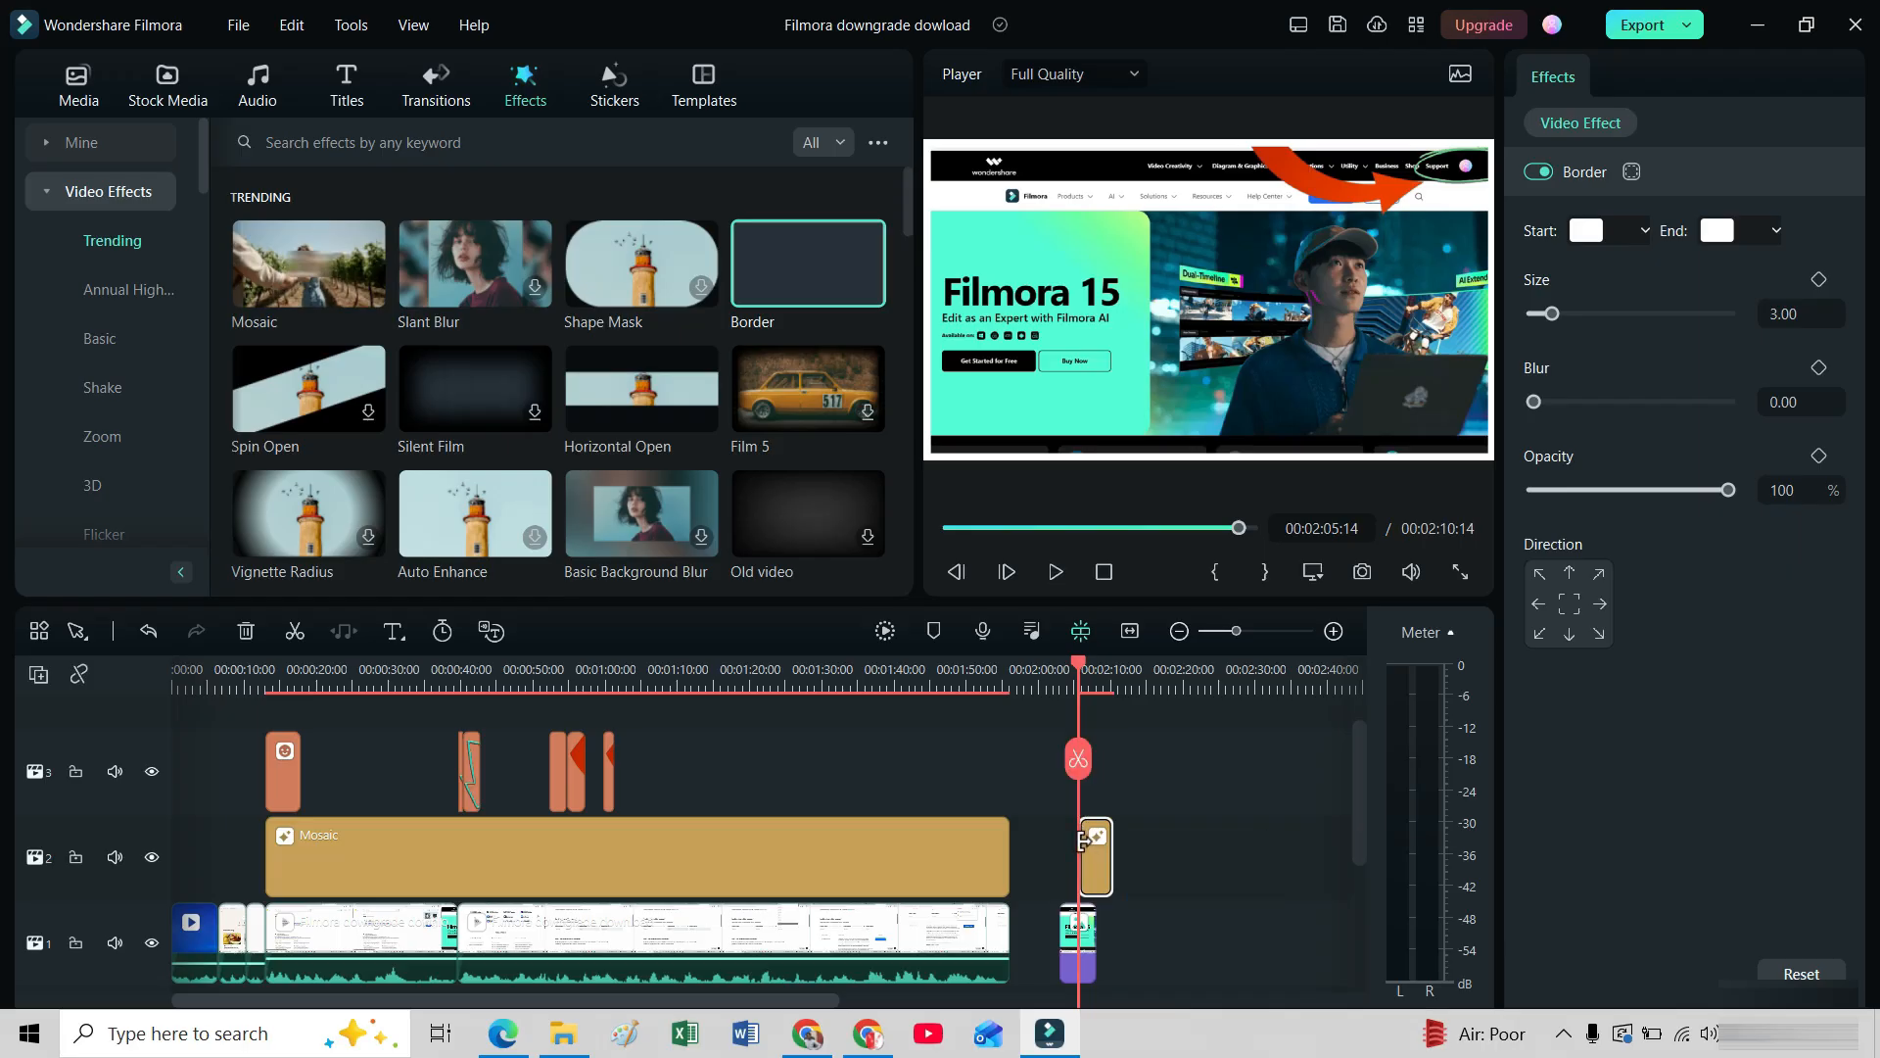
drag(1082, 842, 1065, 845)
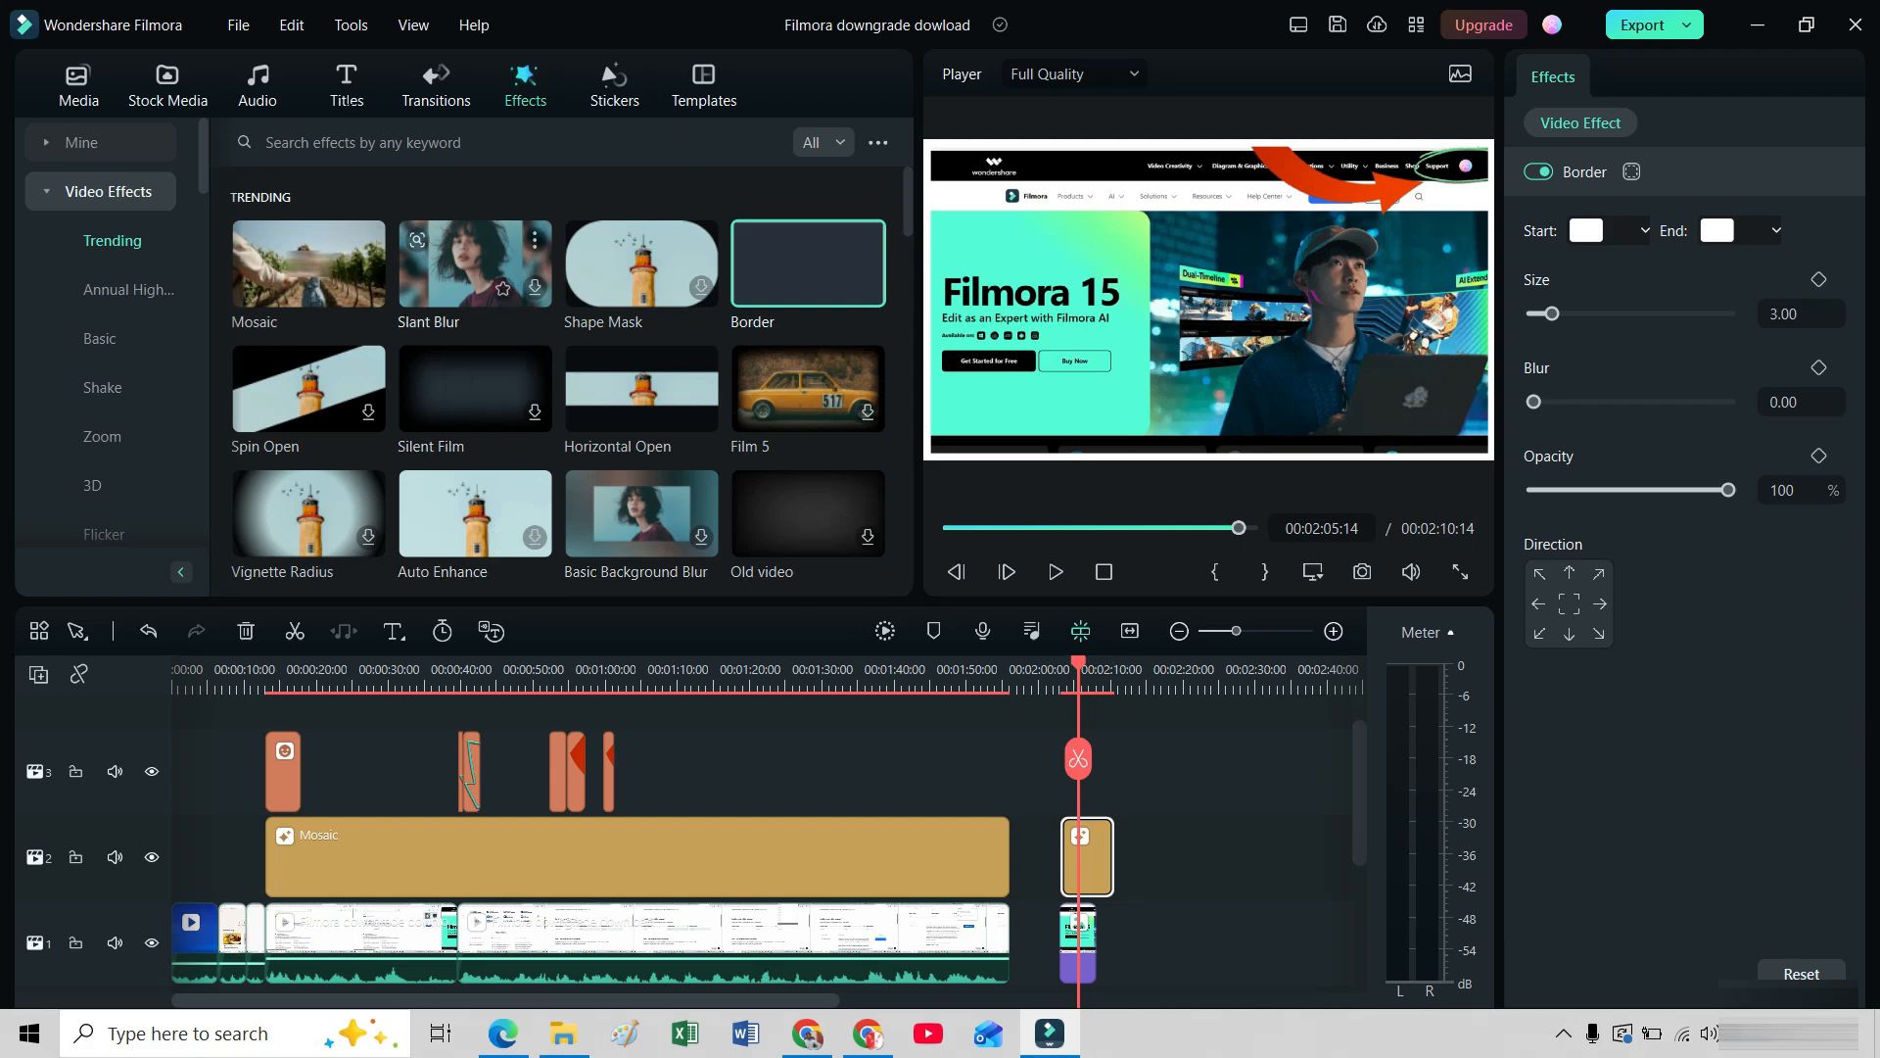
Download the Title 40 preset and add it to the timeline above the Border effect.
click(351, 98)
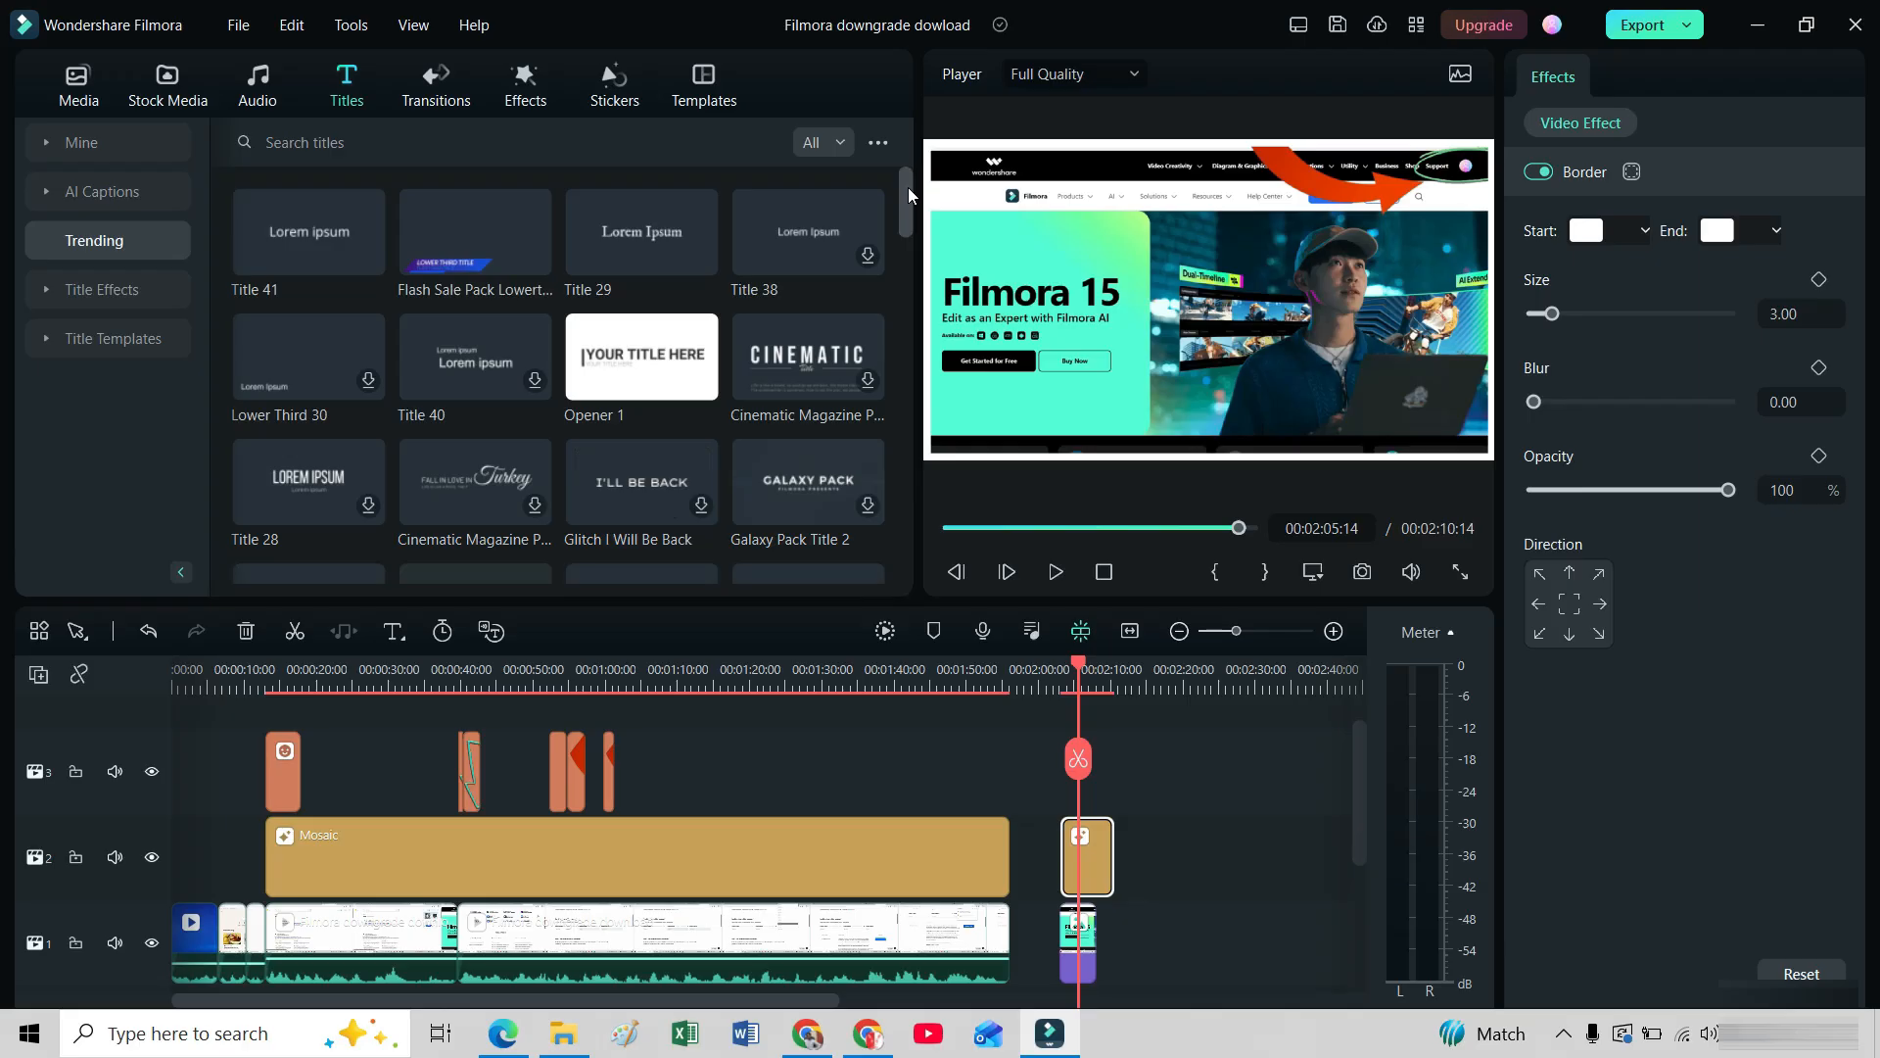
mouse_move(908, 186)
mouse_down()
mouse_move(908, 339)
mouse_move(901, 212)
mouse_up()
scroll(907, 353, down, 2)
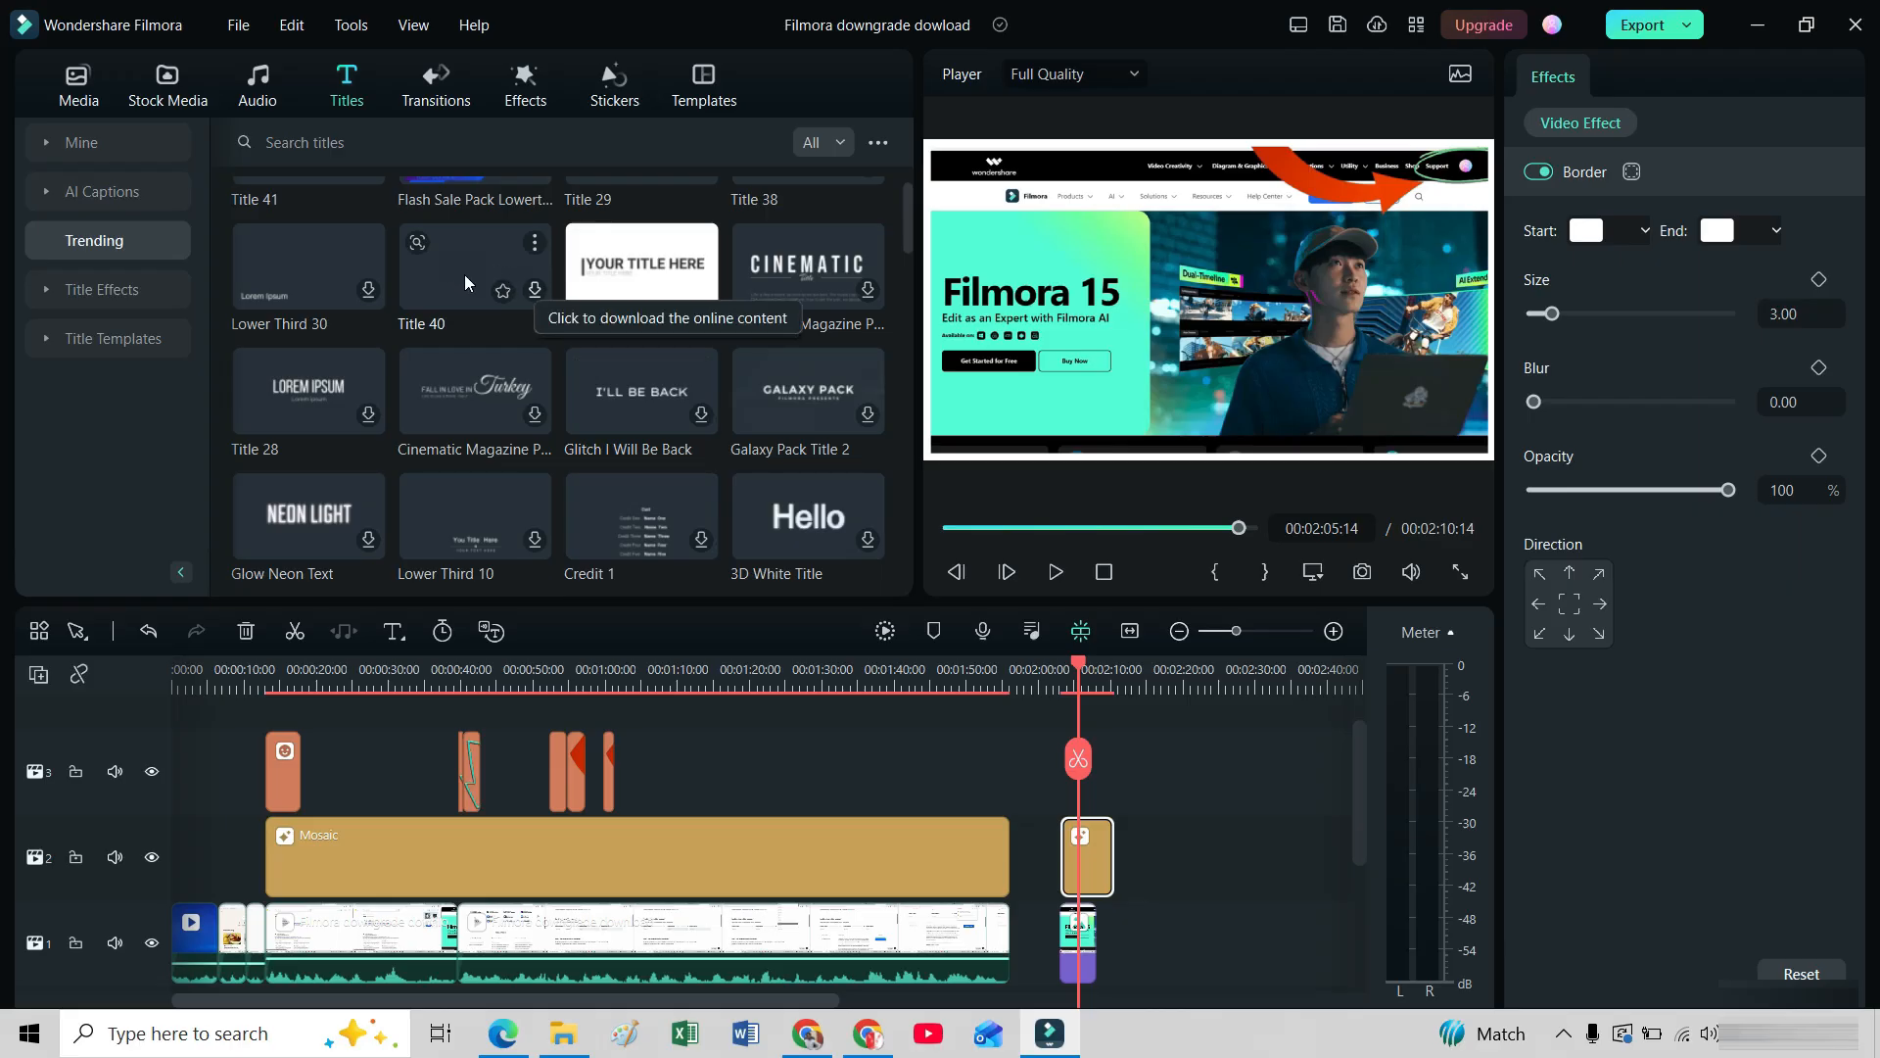
click(534, 290)
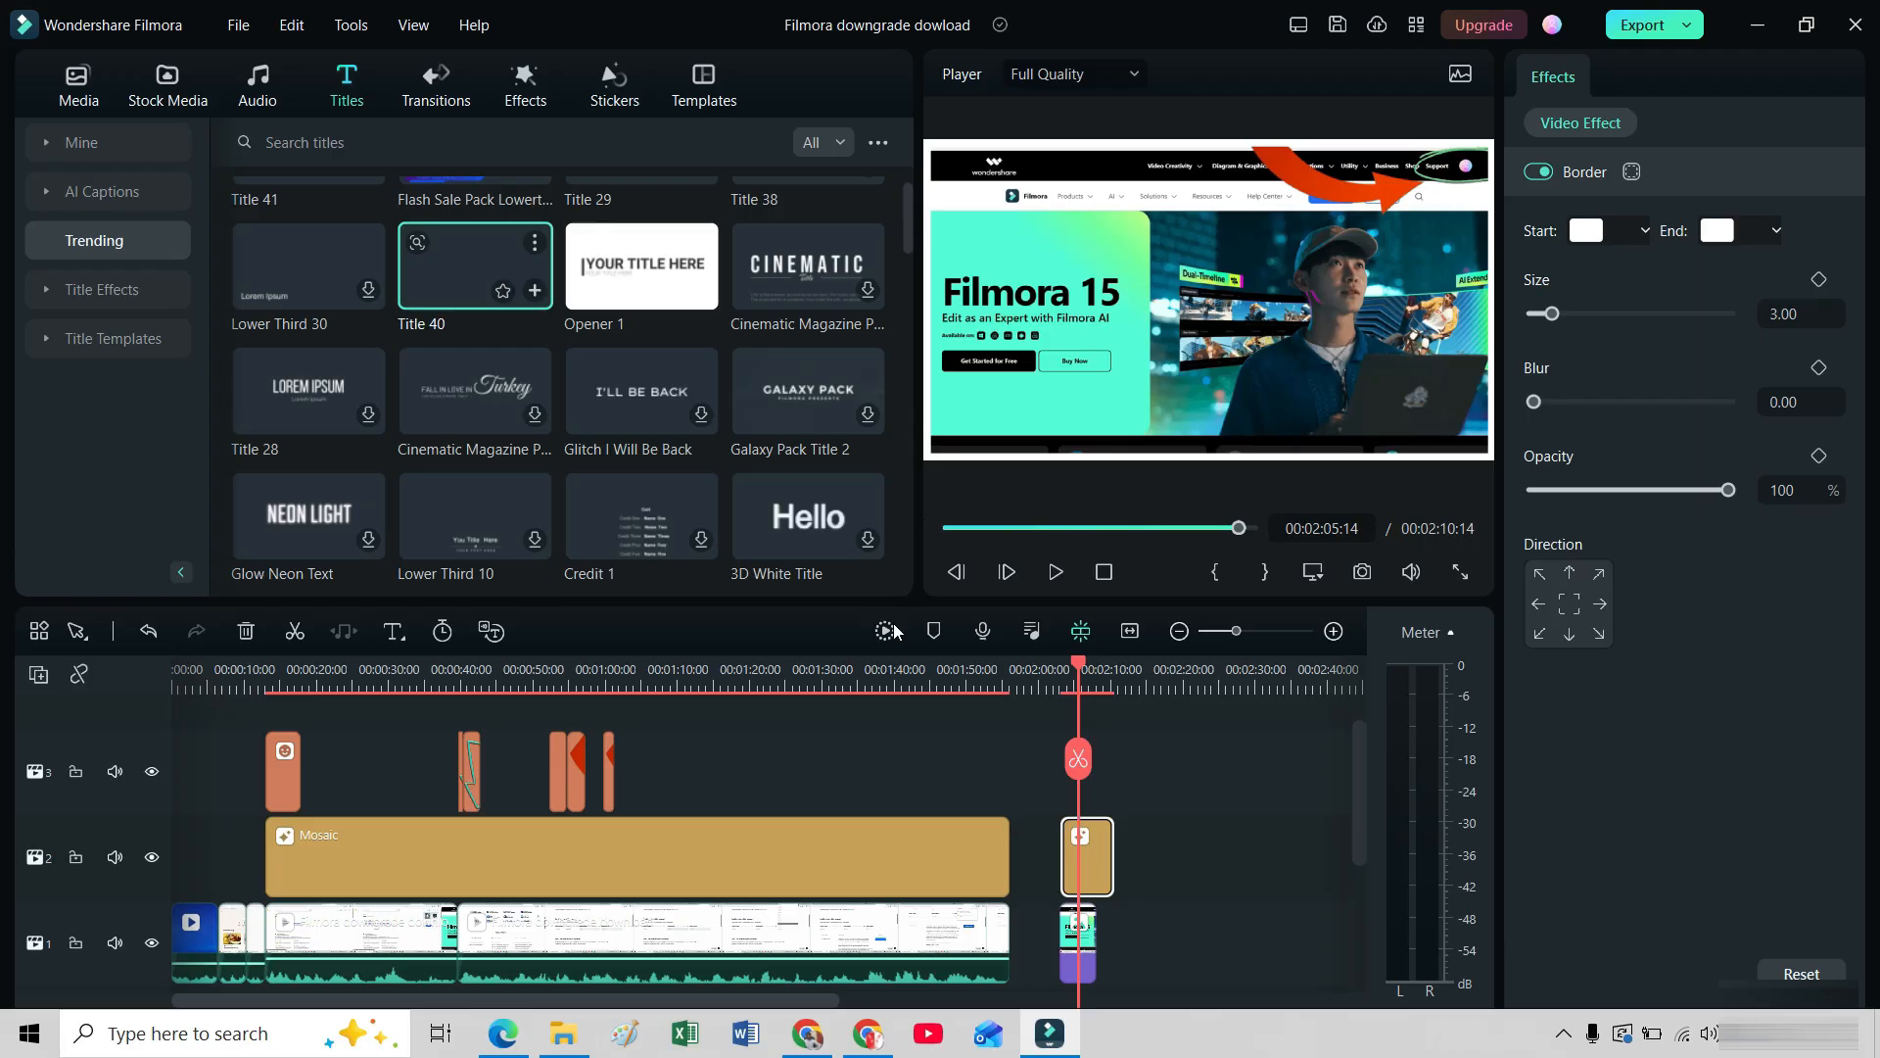
click(535, 291)
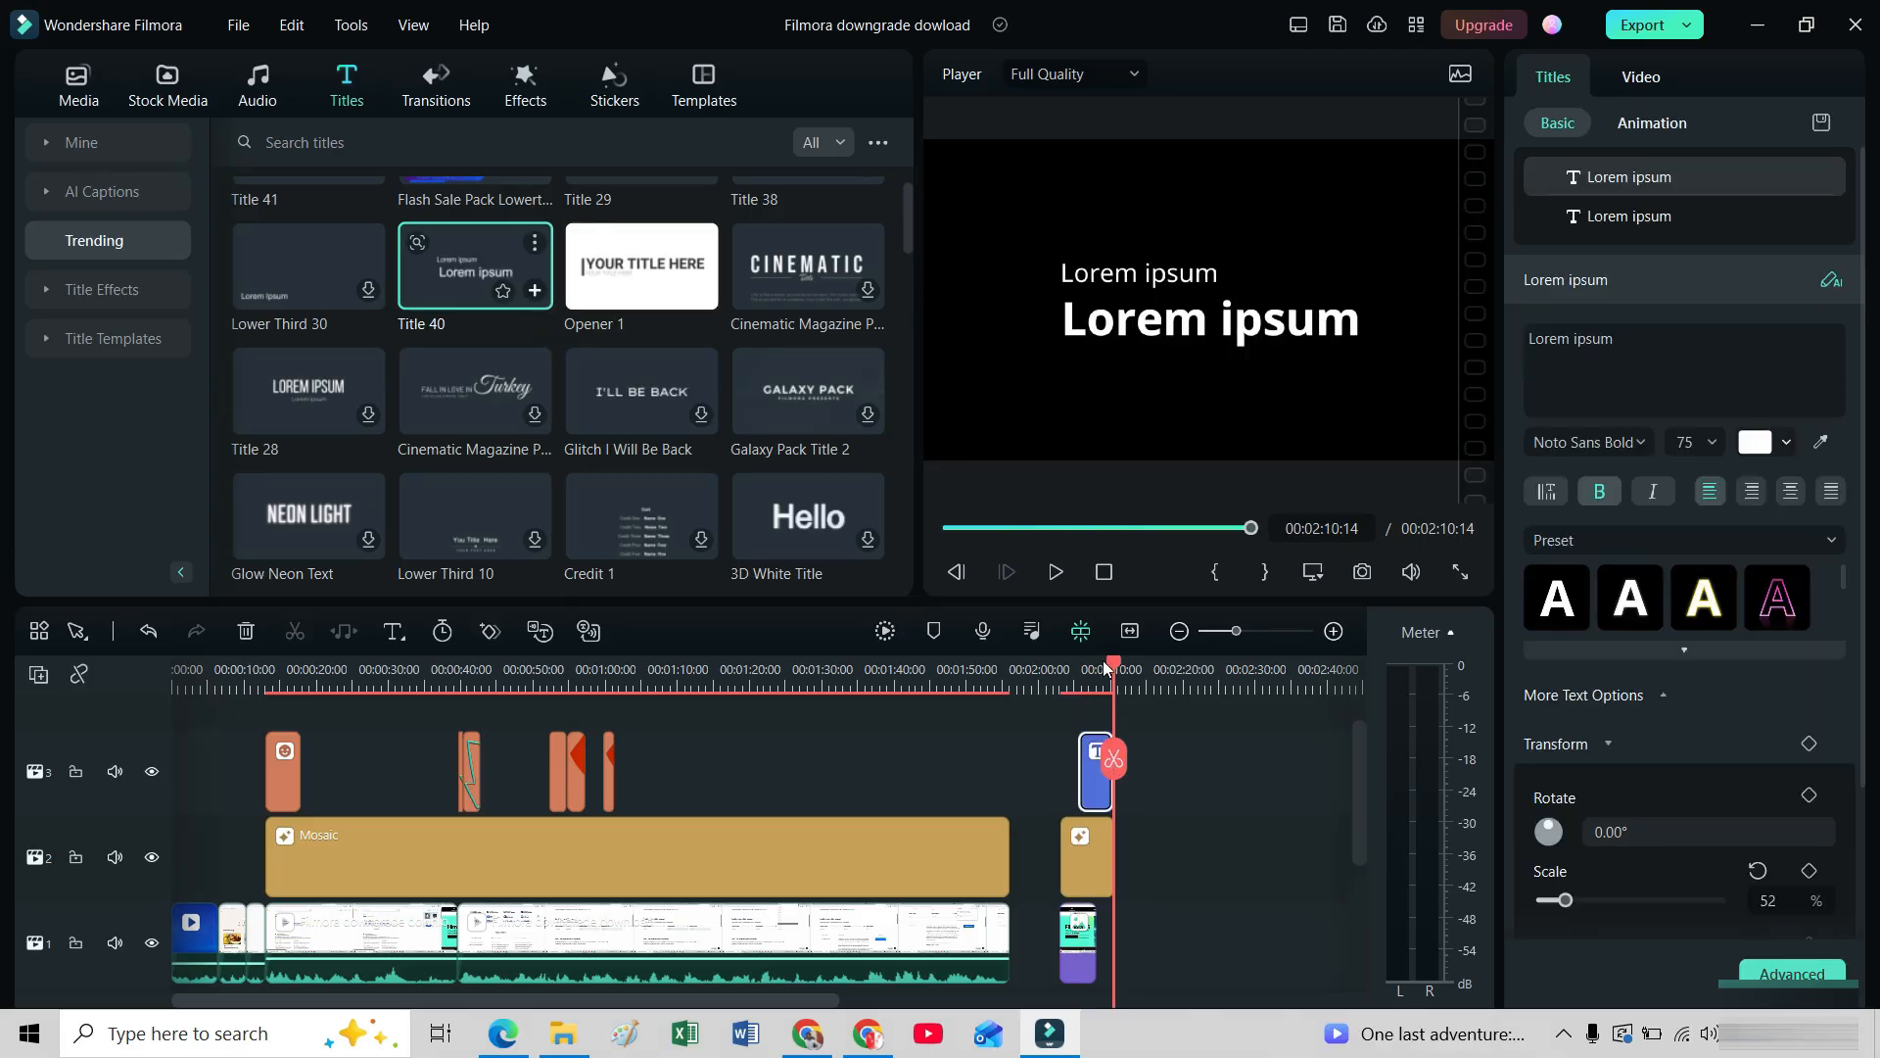
Replace the larger line of the title clip with "How to Download the Previous version of Filmora Software".
click(1090, 778)
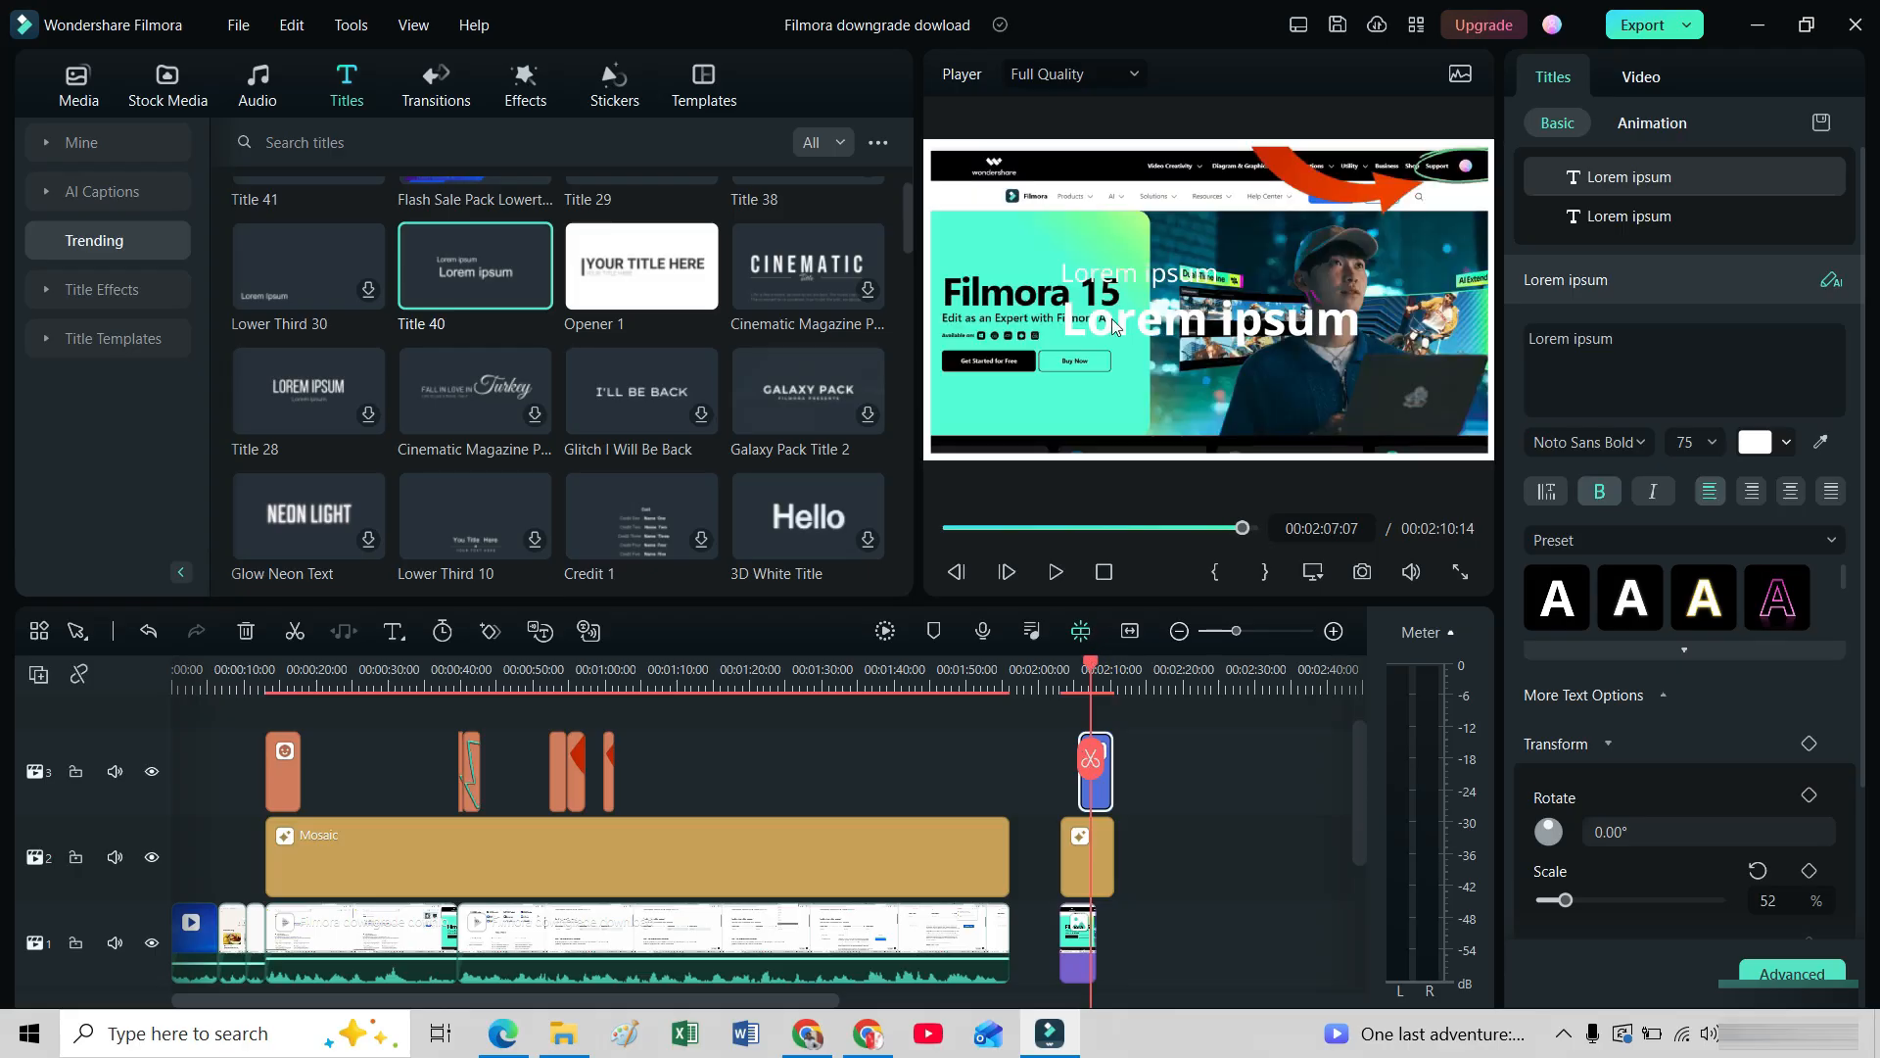
click(1618, 340)
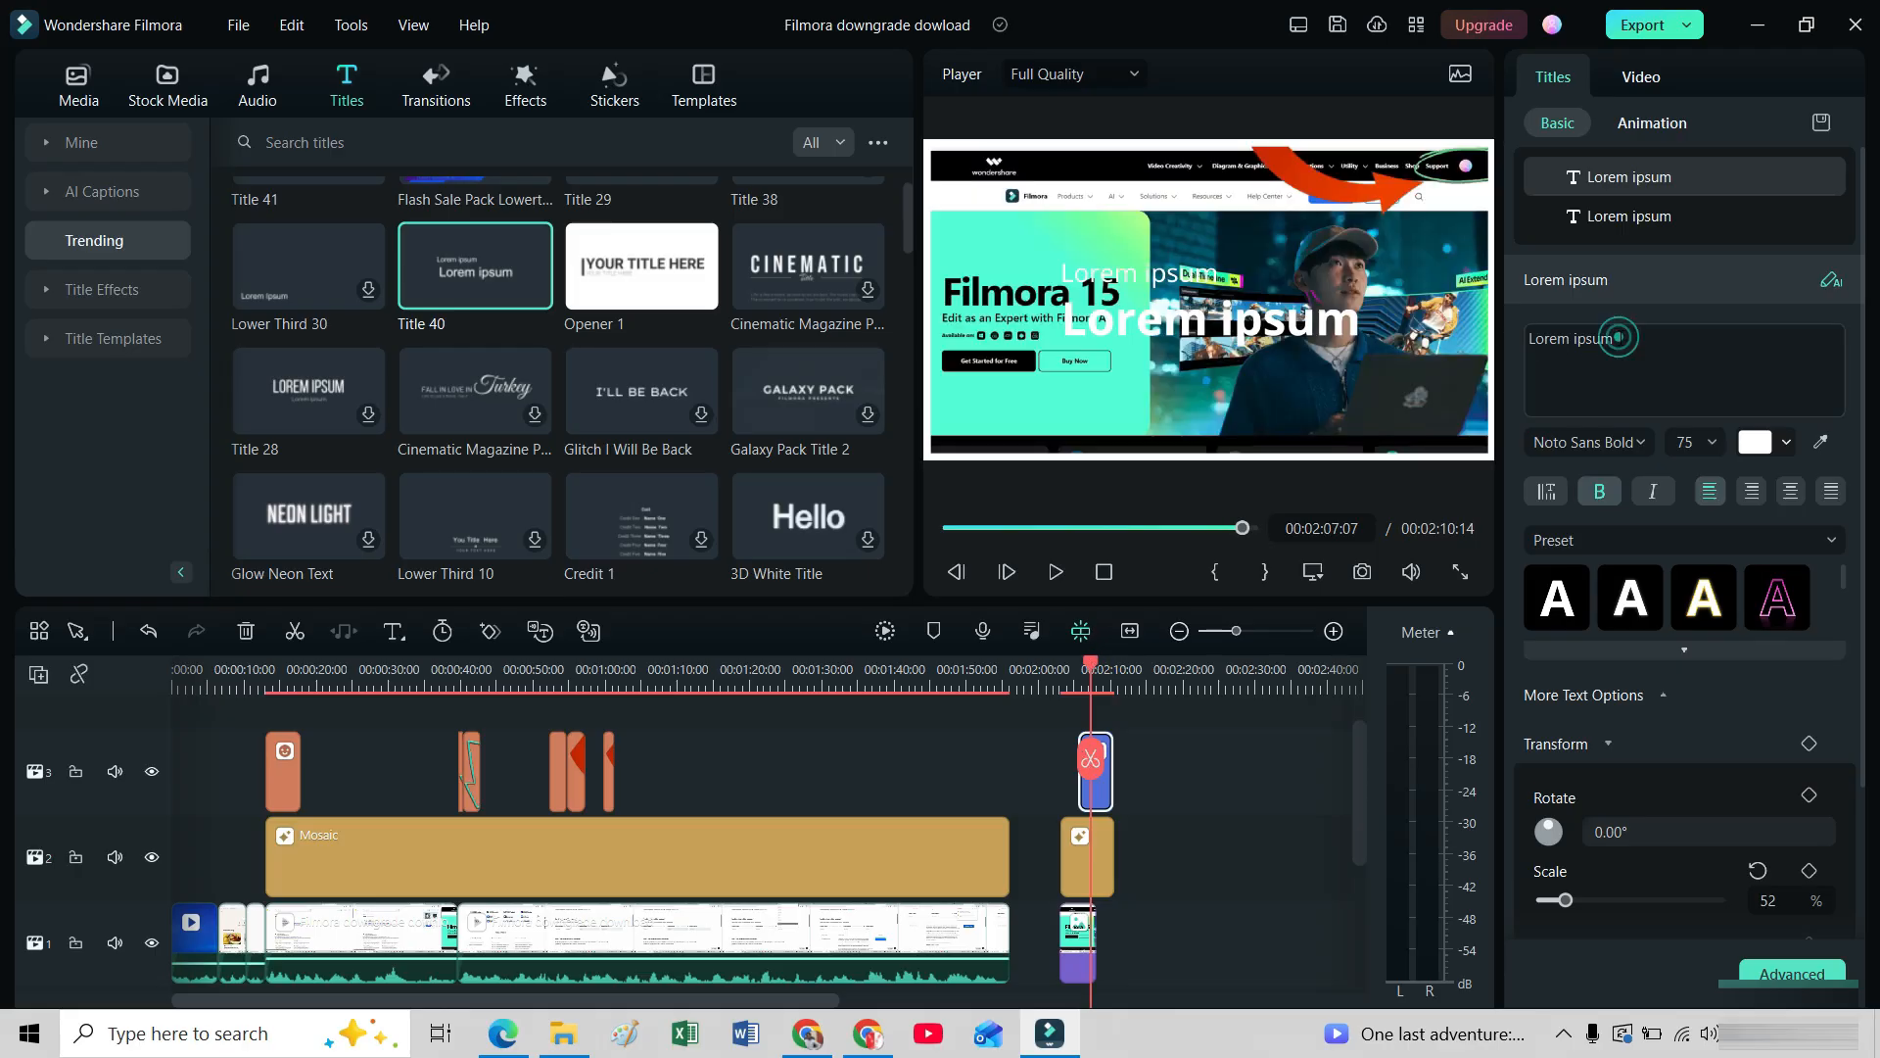
key(BackSpace)
key(BackSpace)
key(BackSpace)
key(BackSpace)
key(BackSpace)
key(BackSpace)
key(BackSpace)
key(BackSpace)
key(BackSpace)
key(BackSpace)
key(BackSpace)
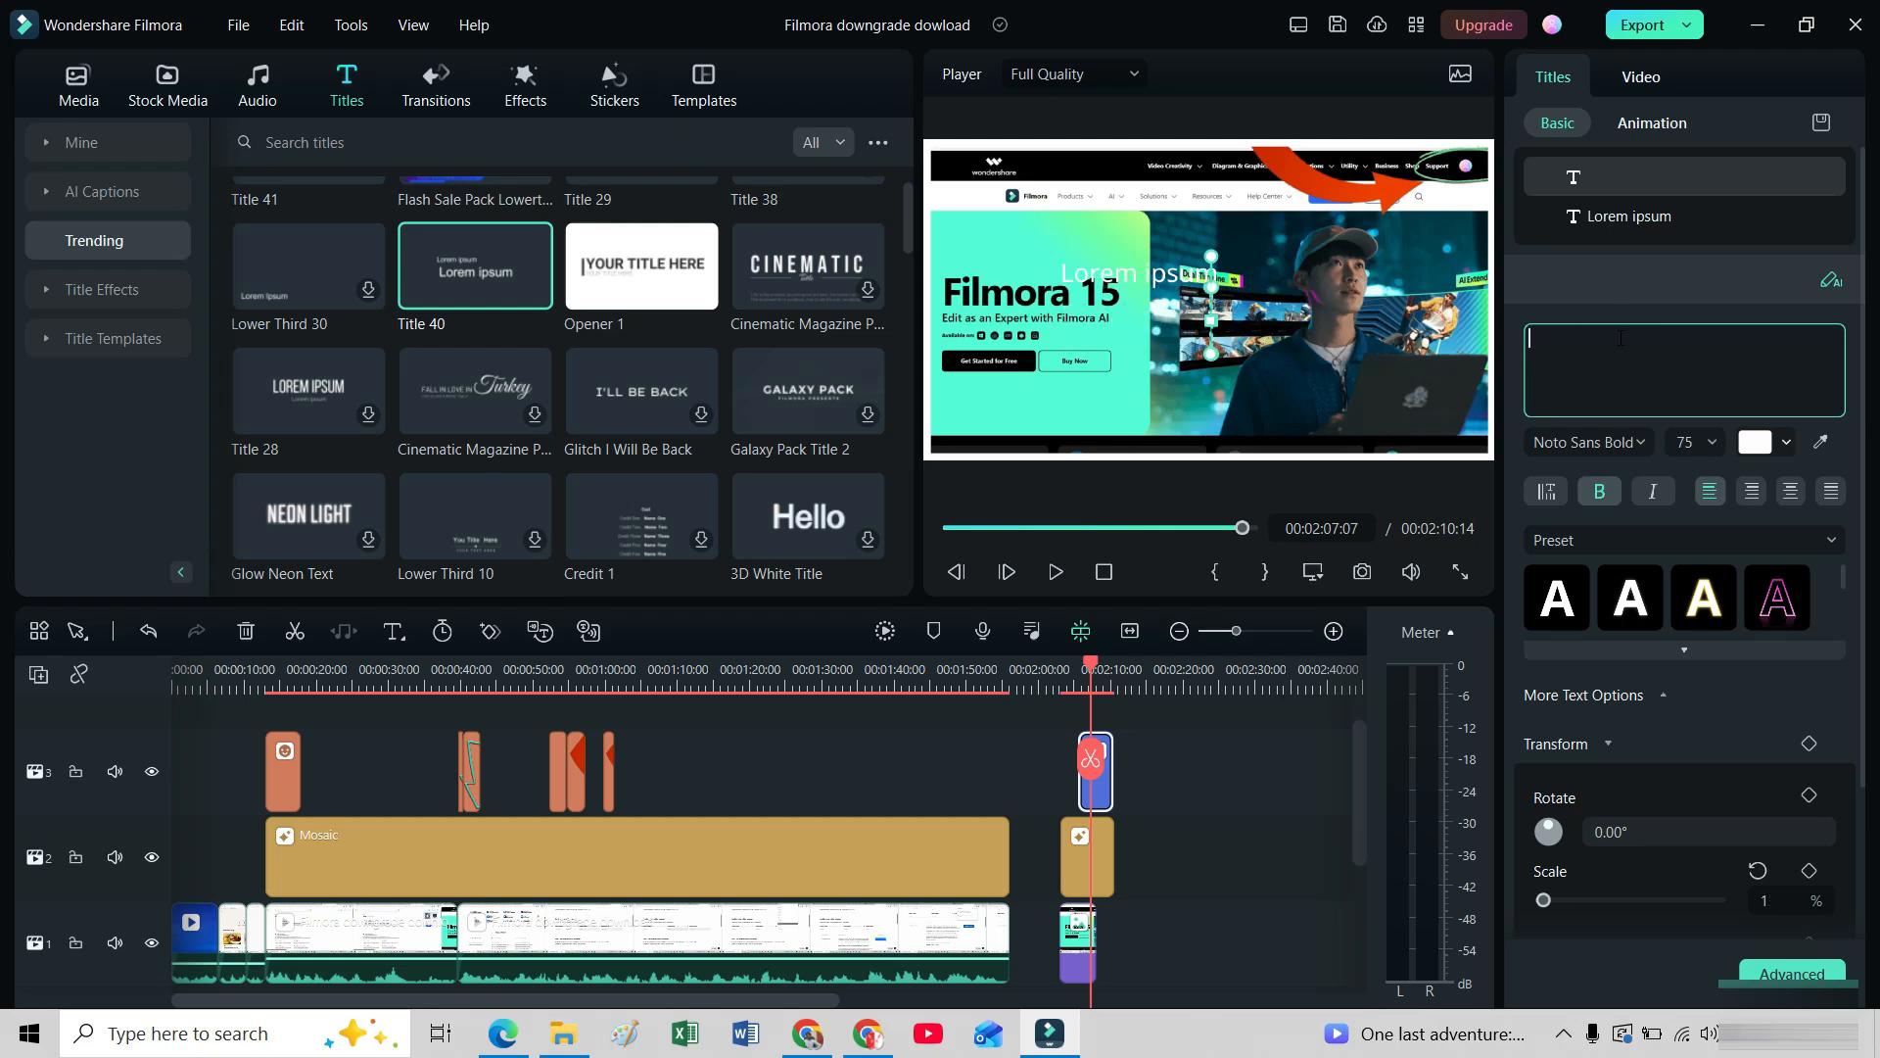
text(H)
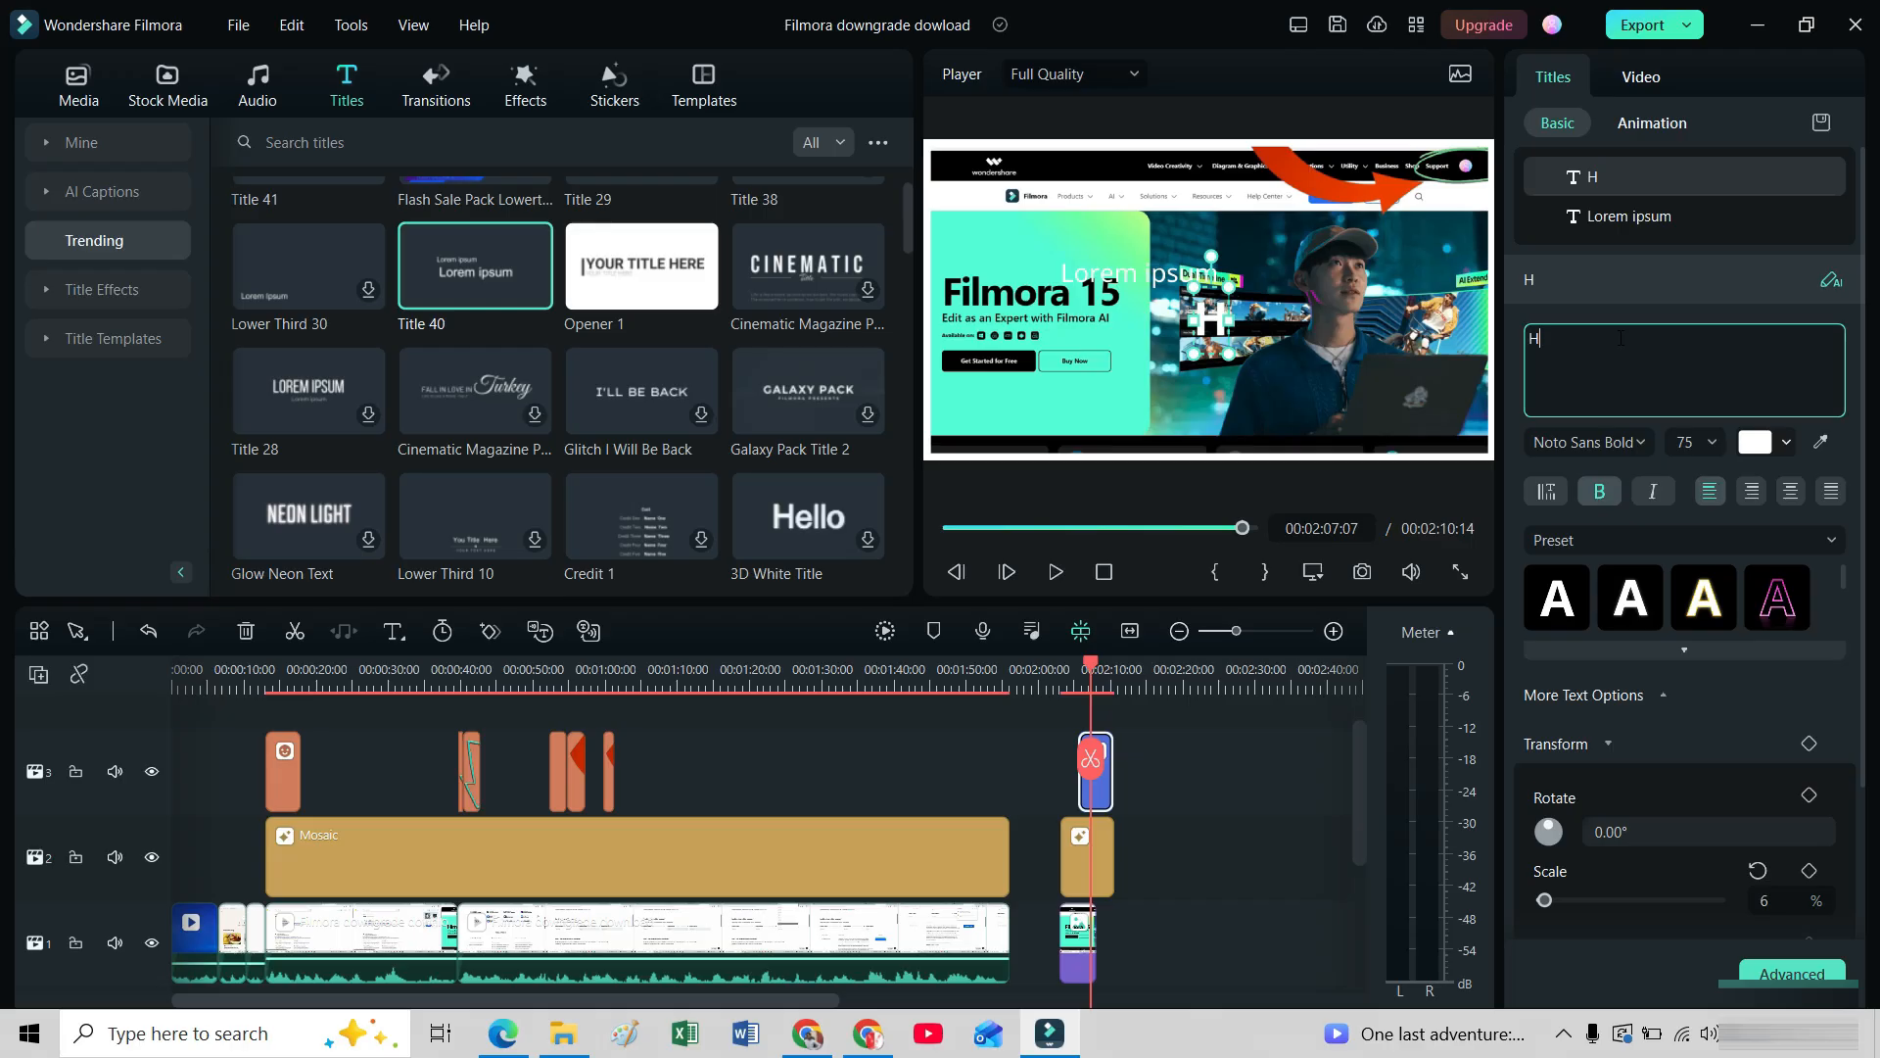
text(ow to)
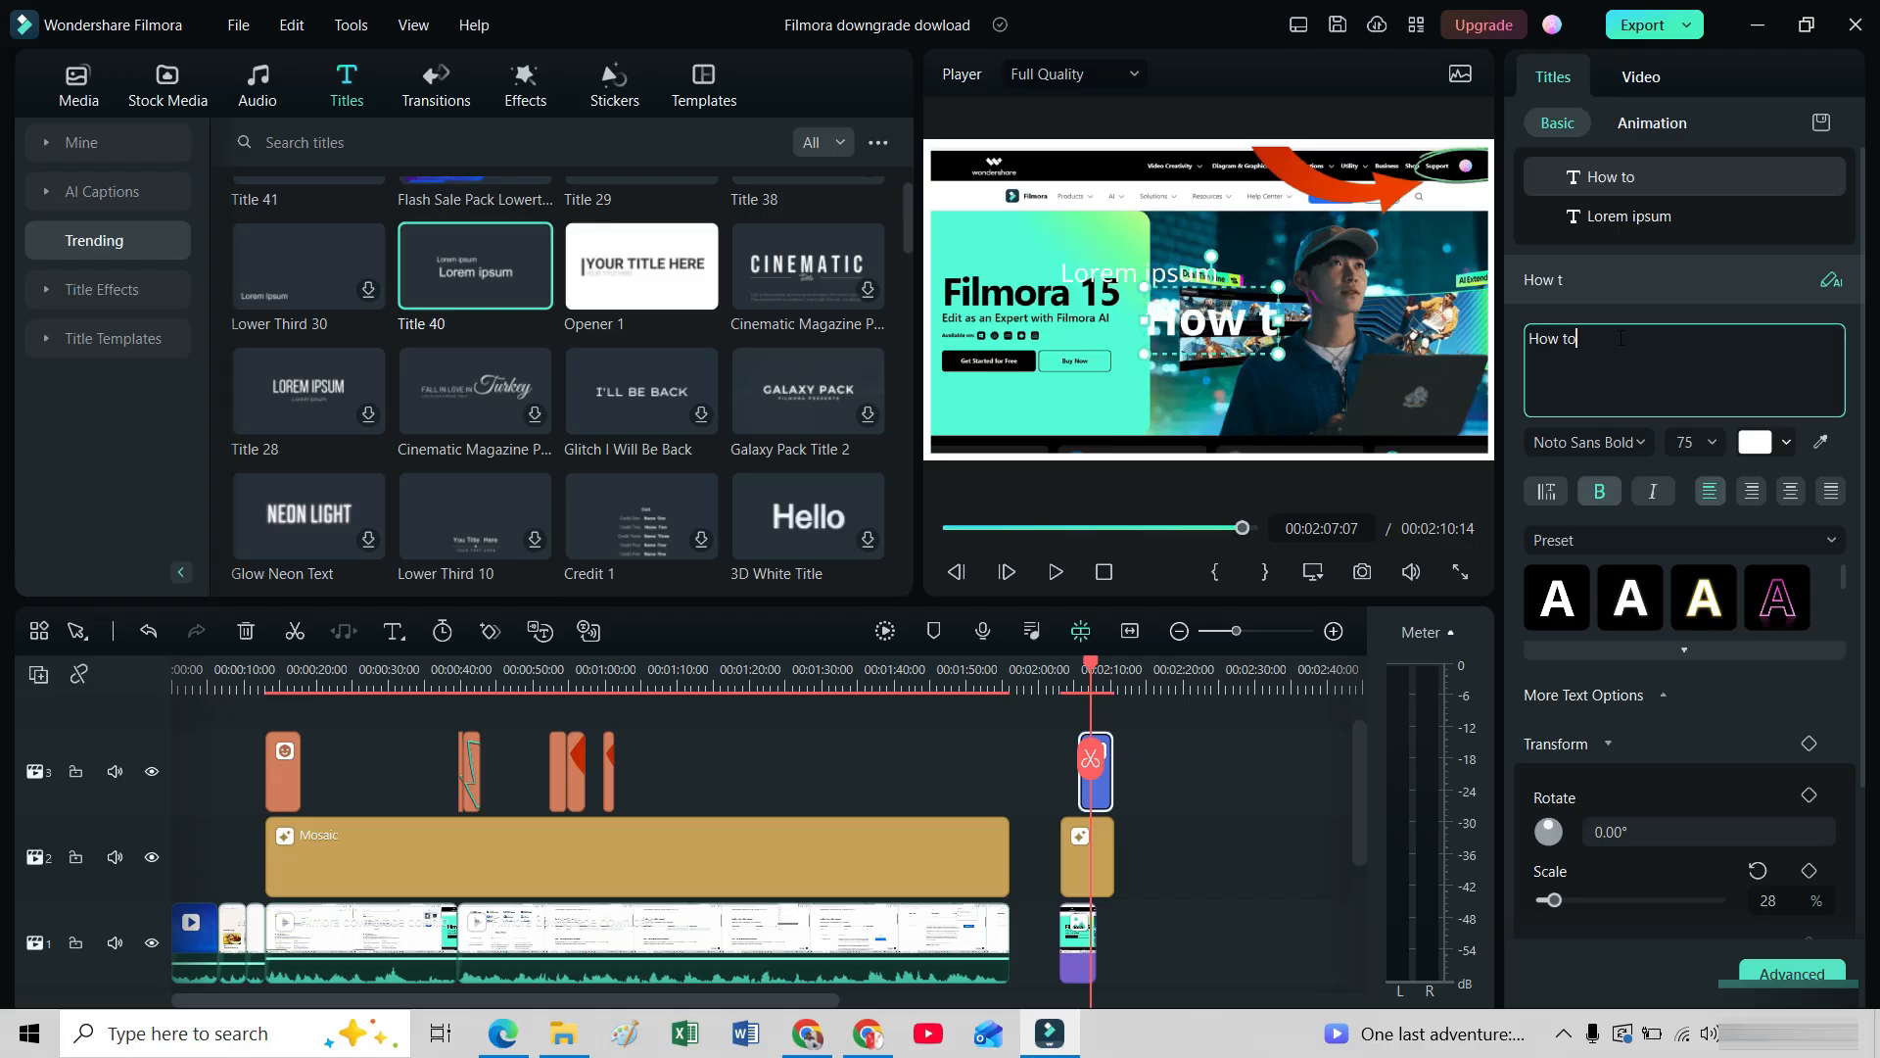
text( D)
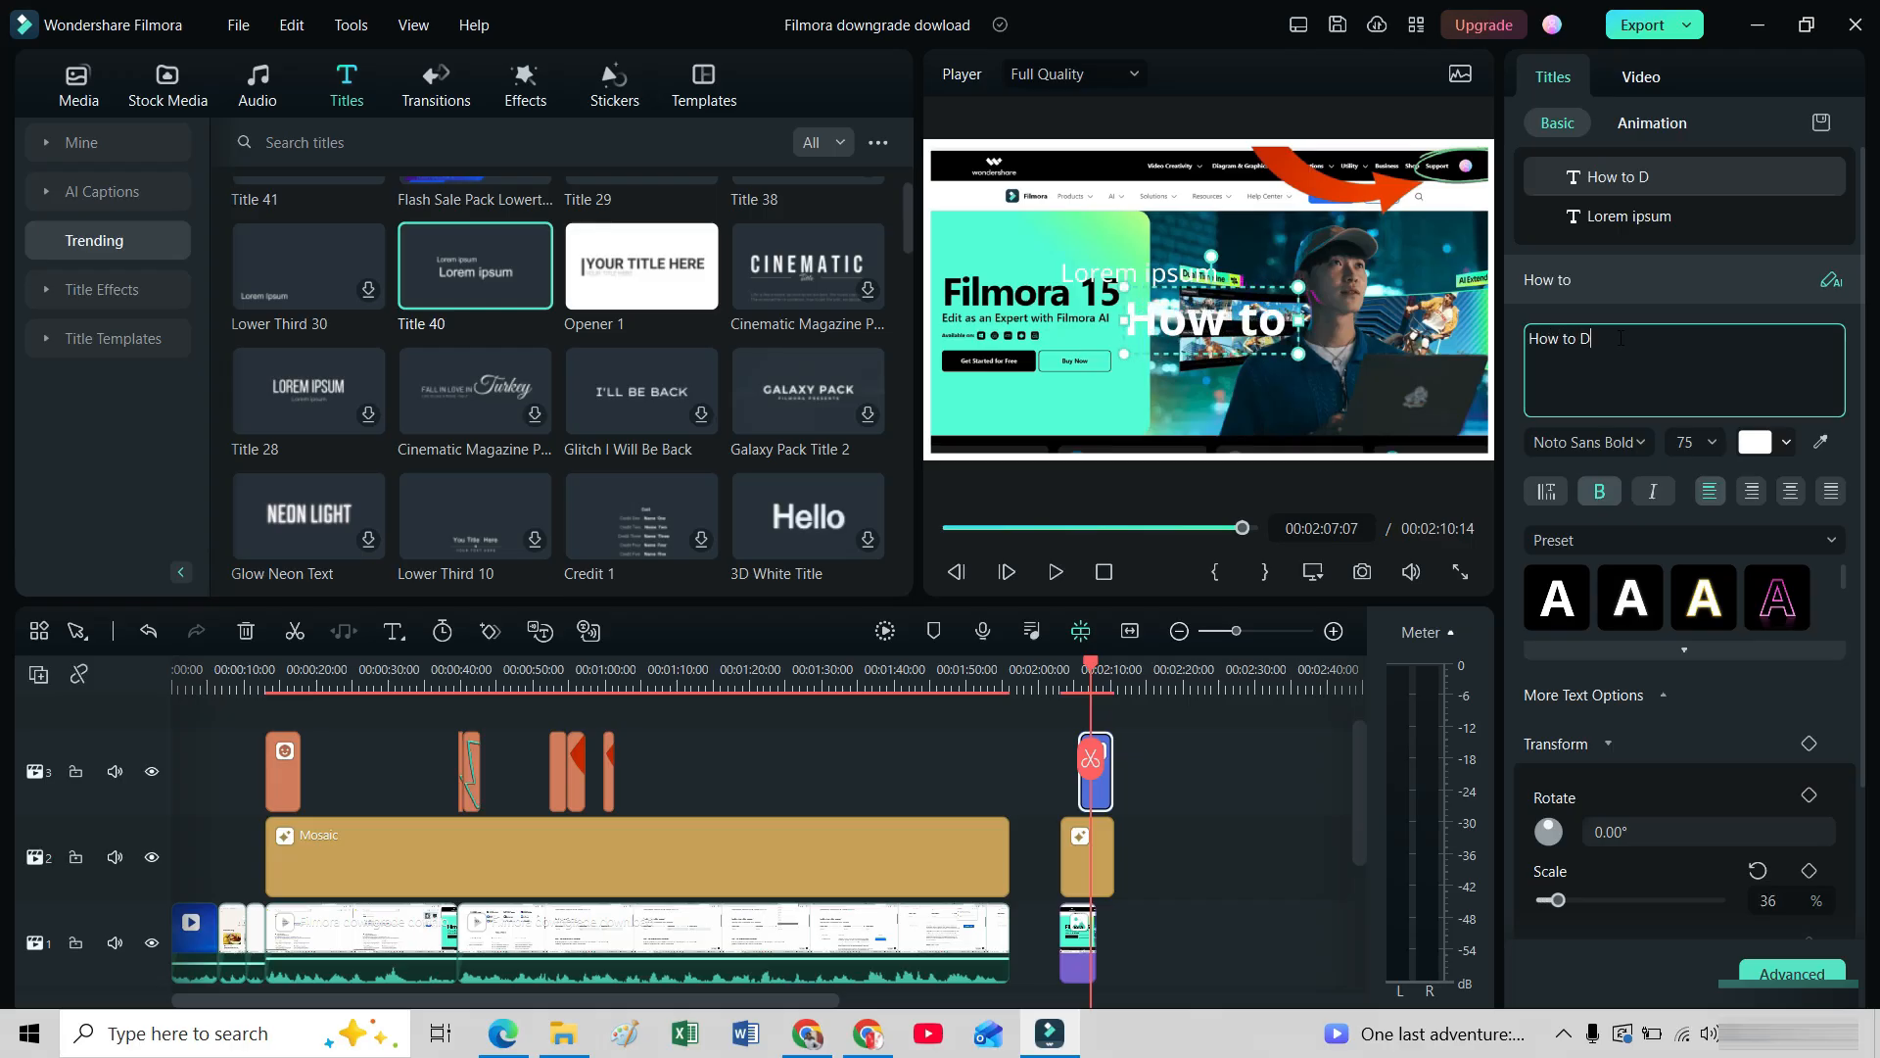
text(owloa)
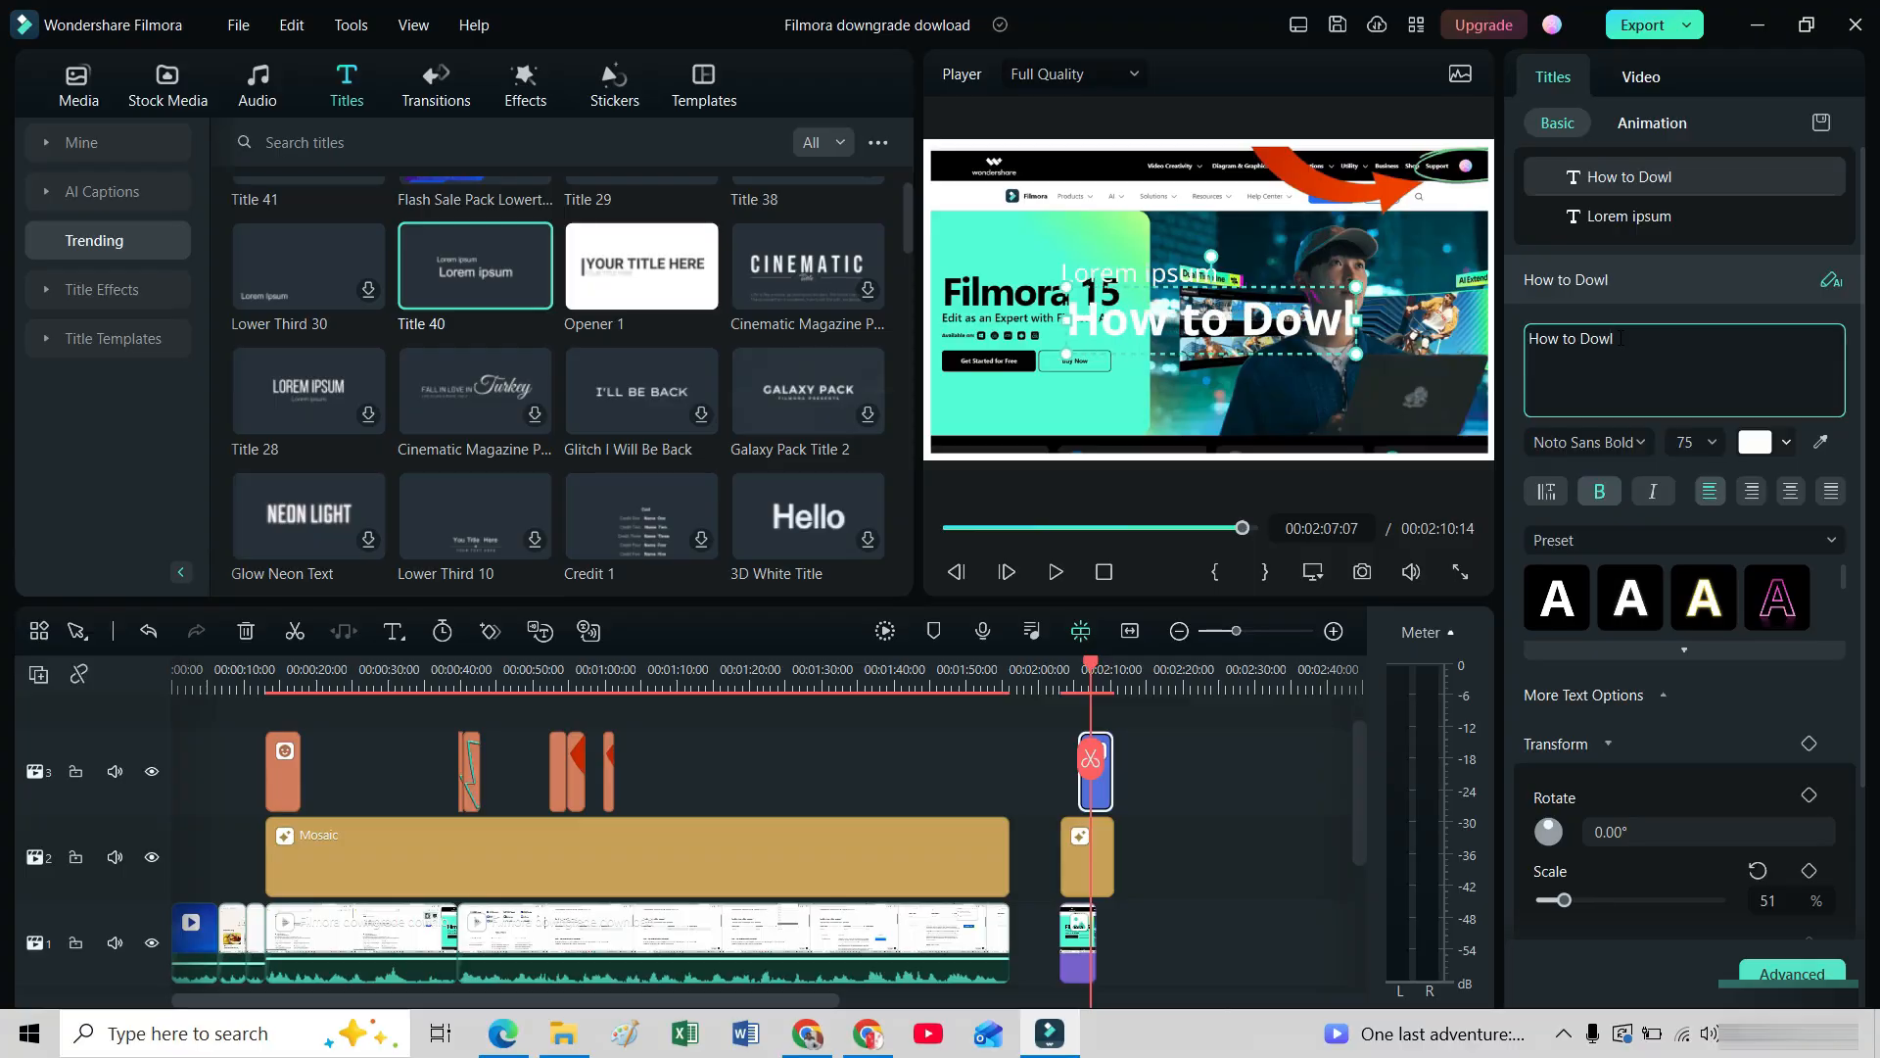
key(BackSpace)
key(BackSpace)
key(BackSpace)
text(nlo)
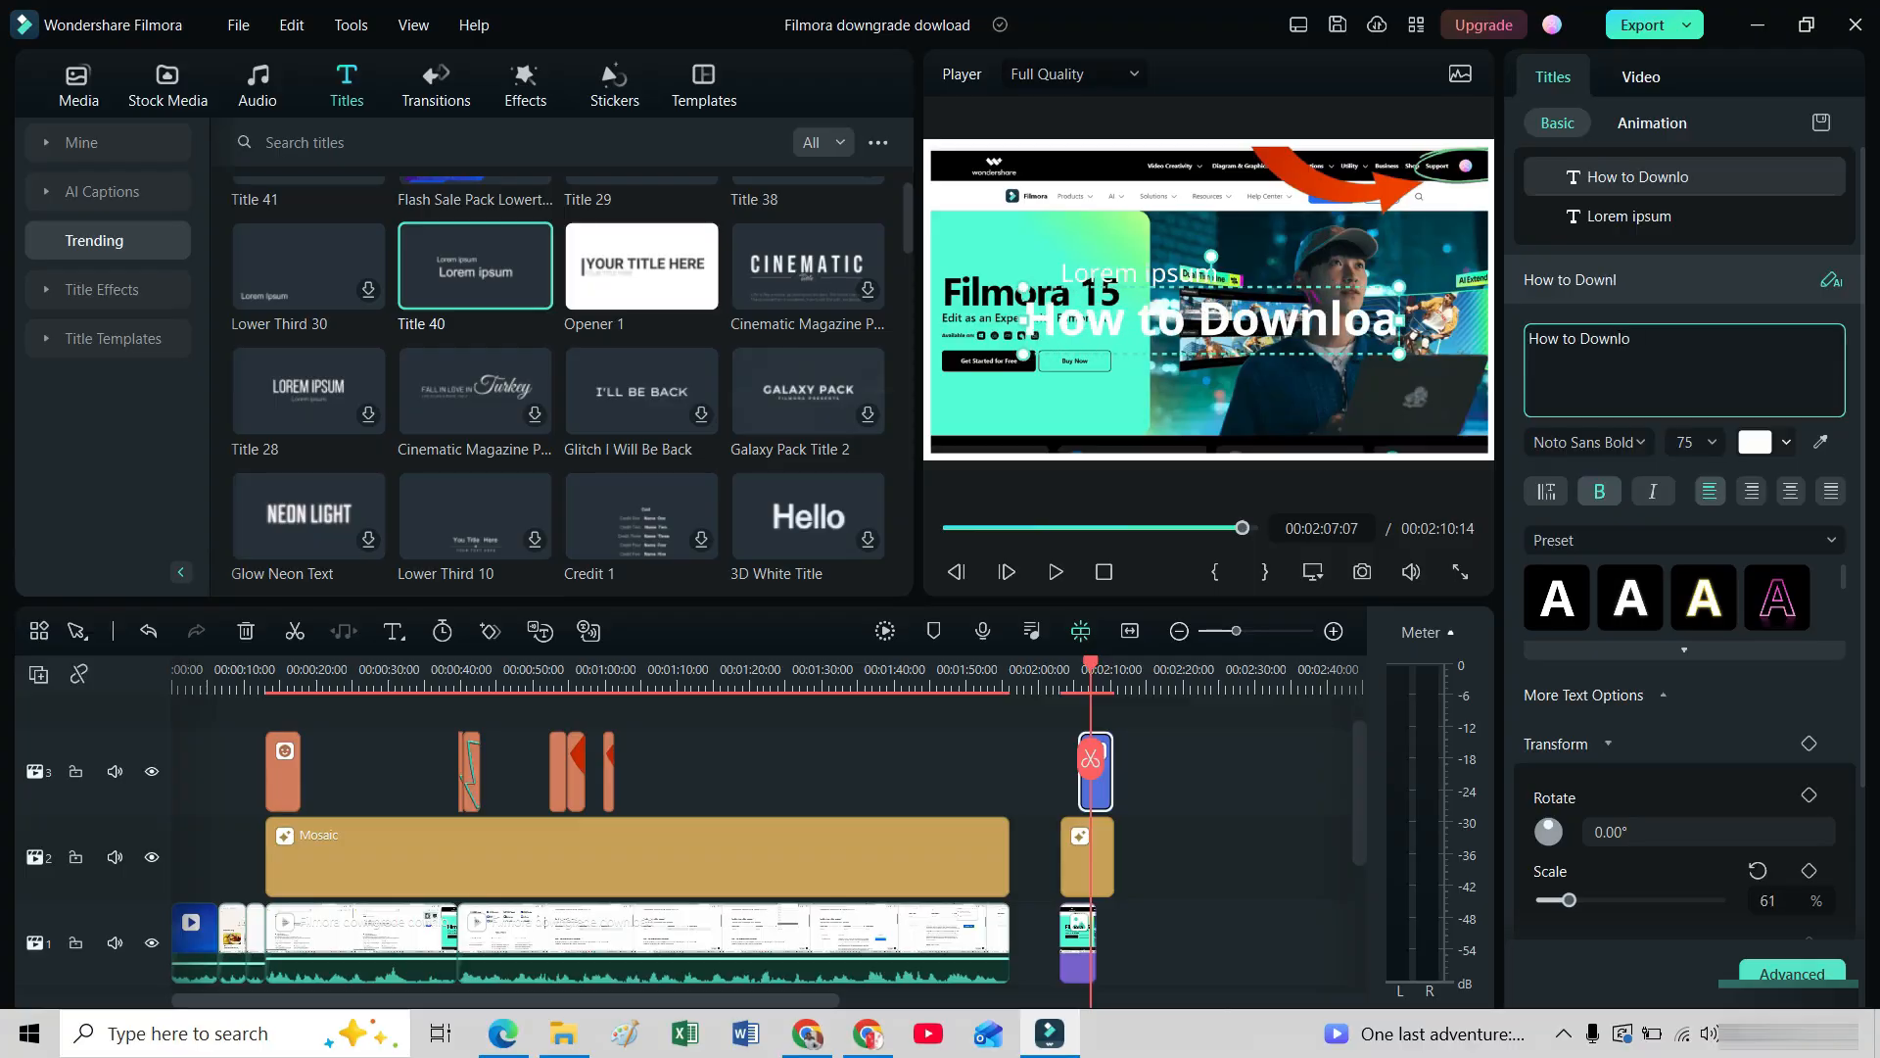
text(ad the)
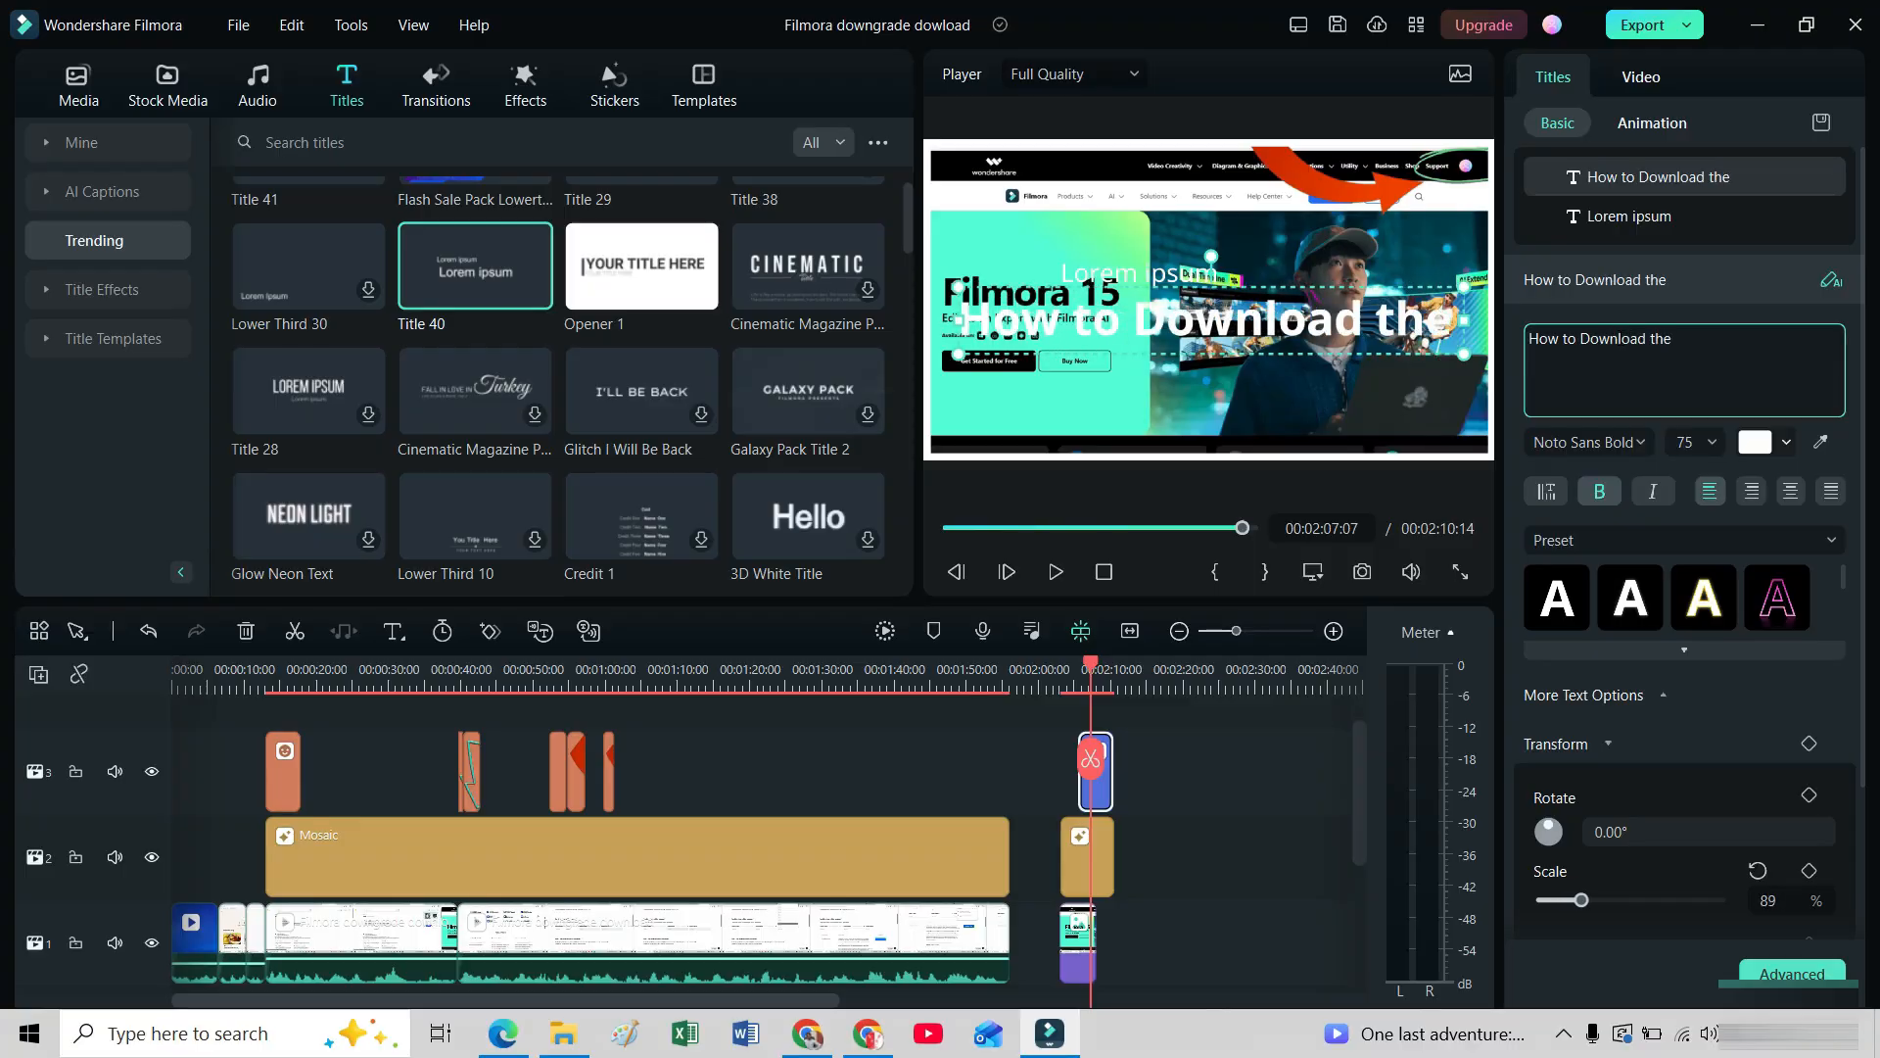
text( Pr)
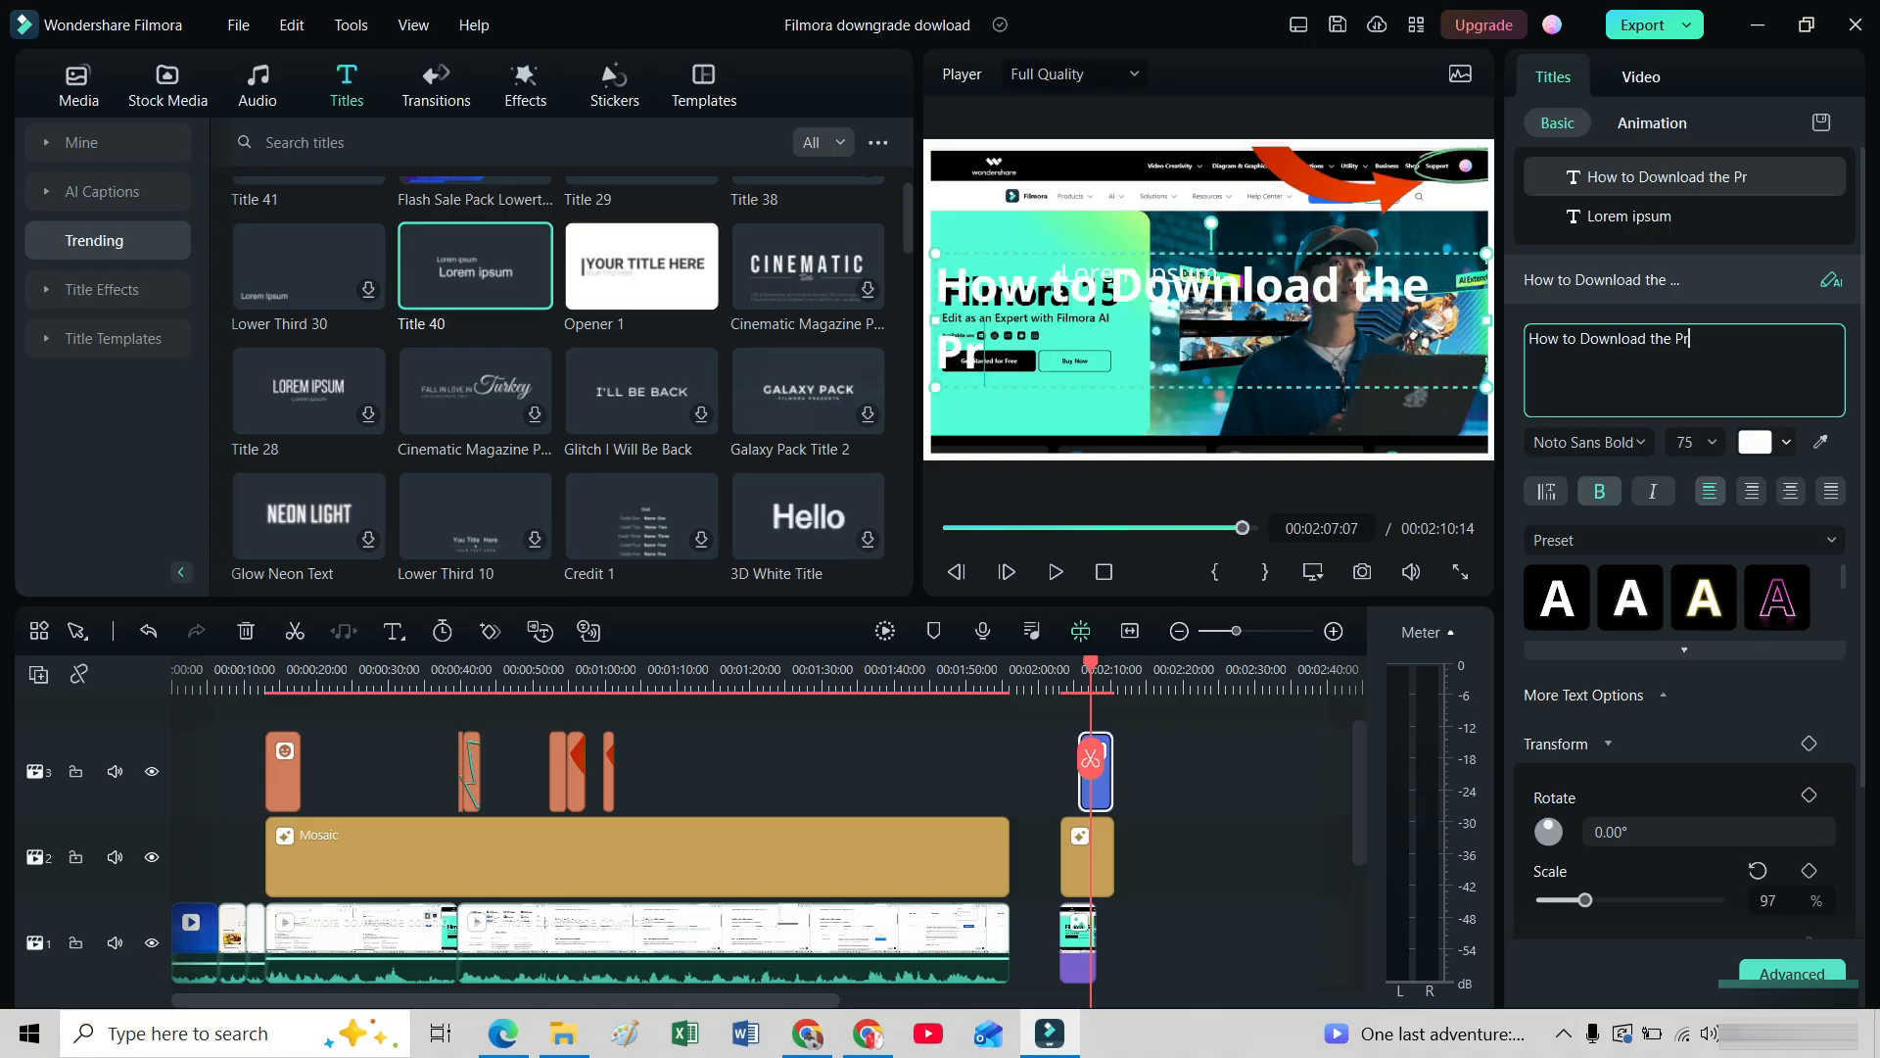
text(eviou)
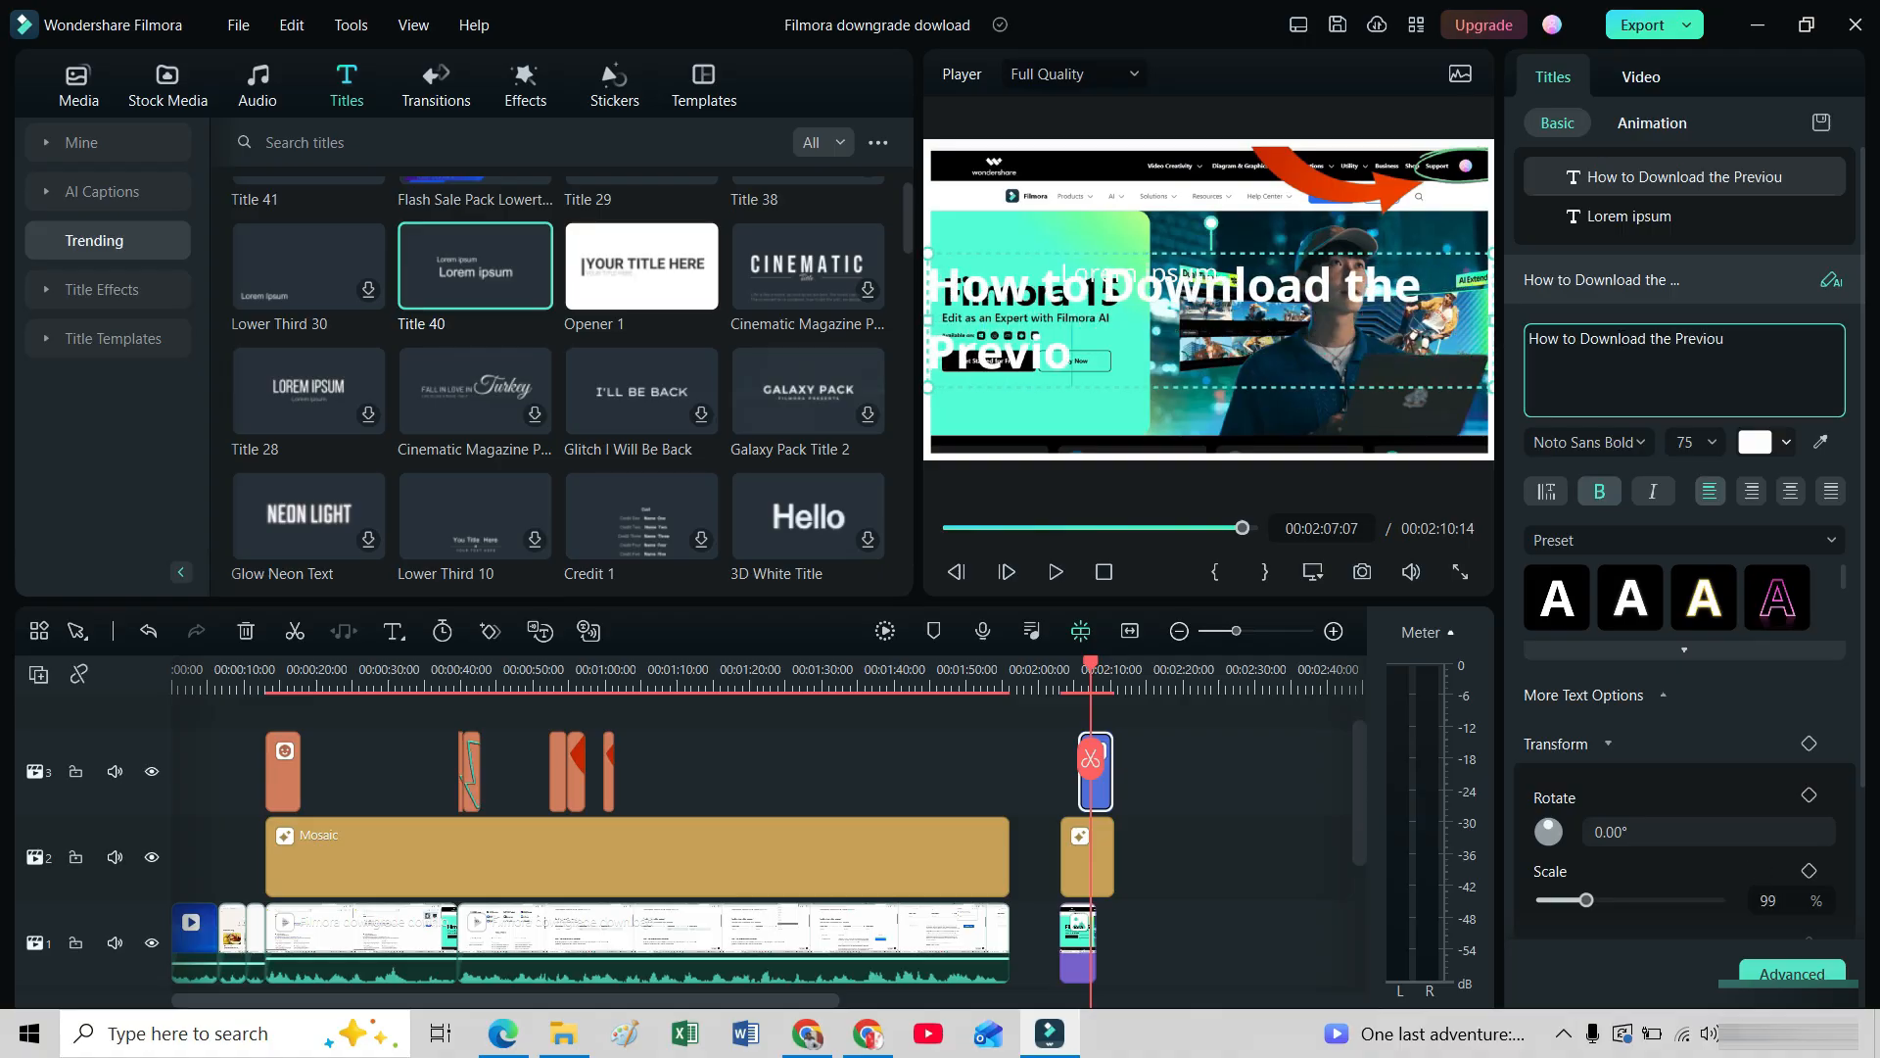
text(s versio)
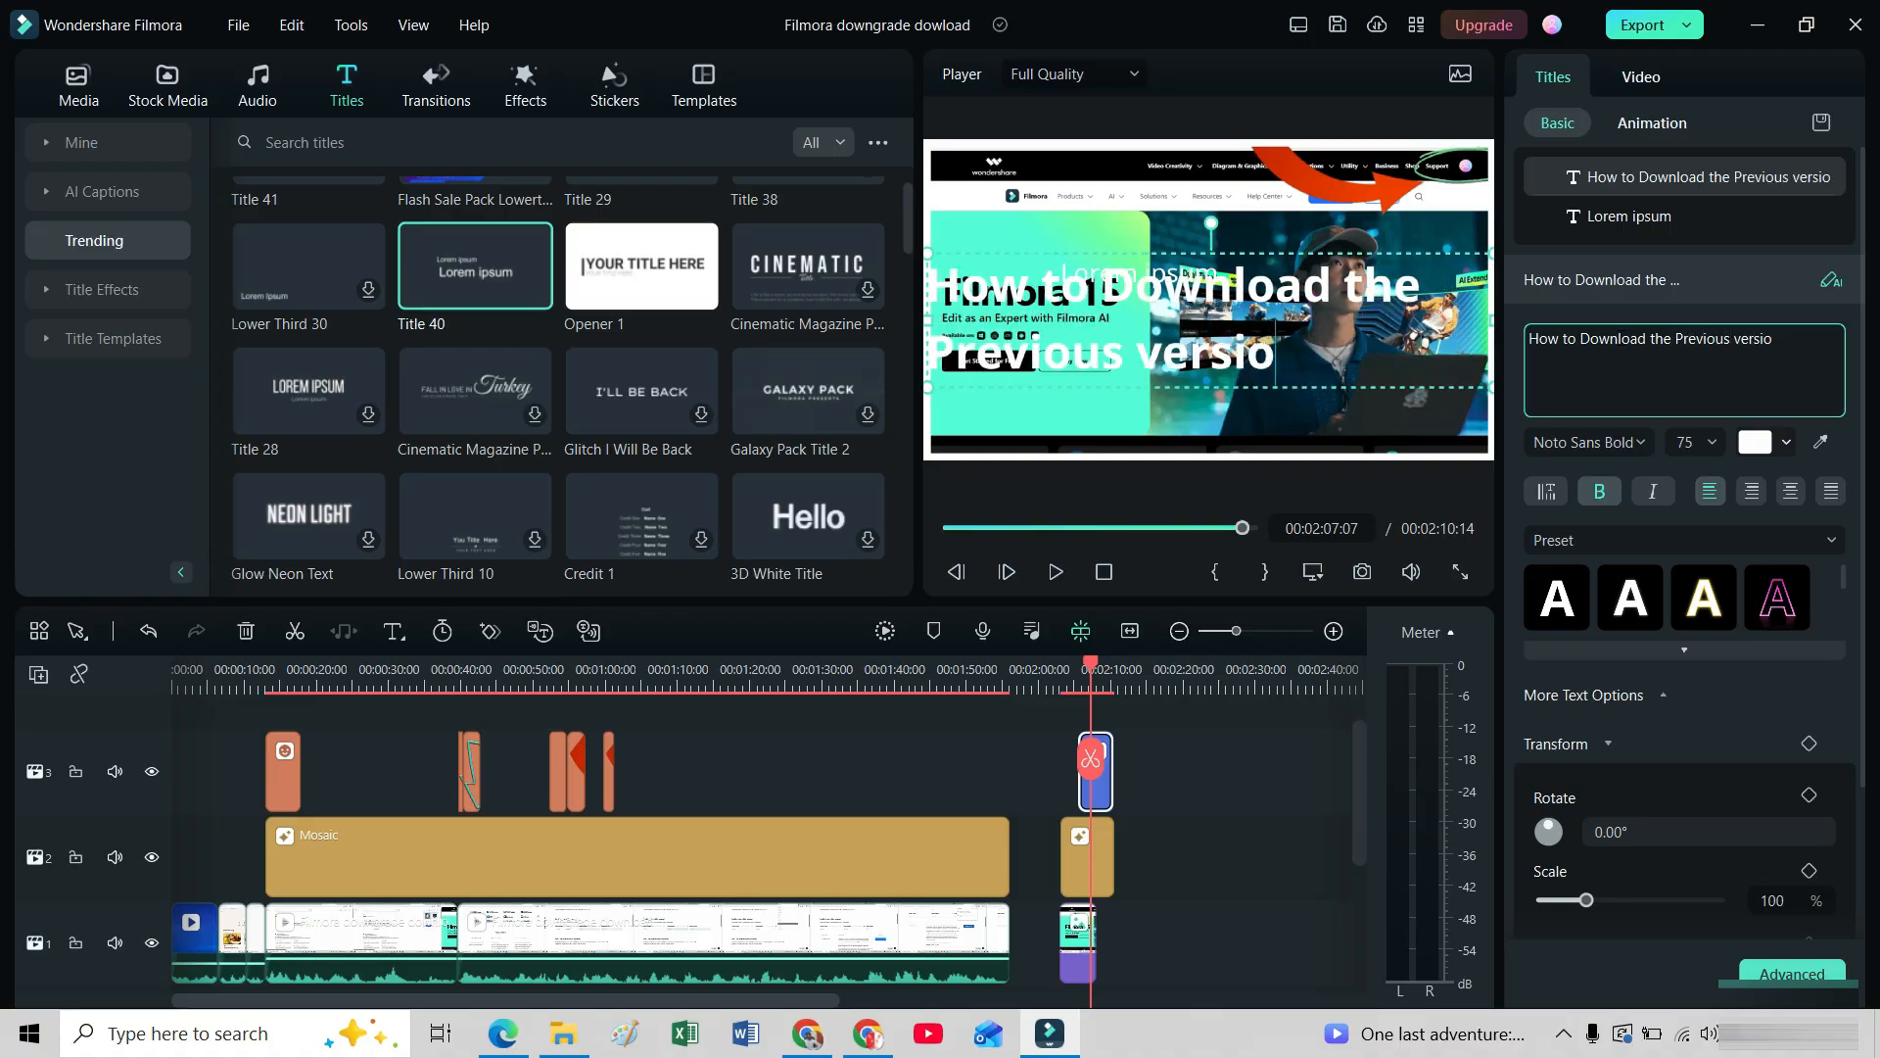
text(n of F)
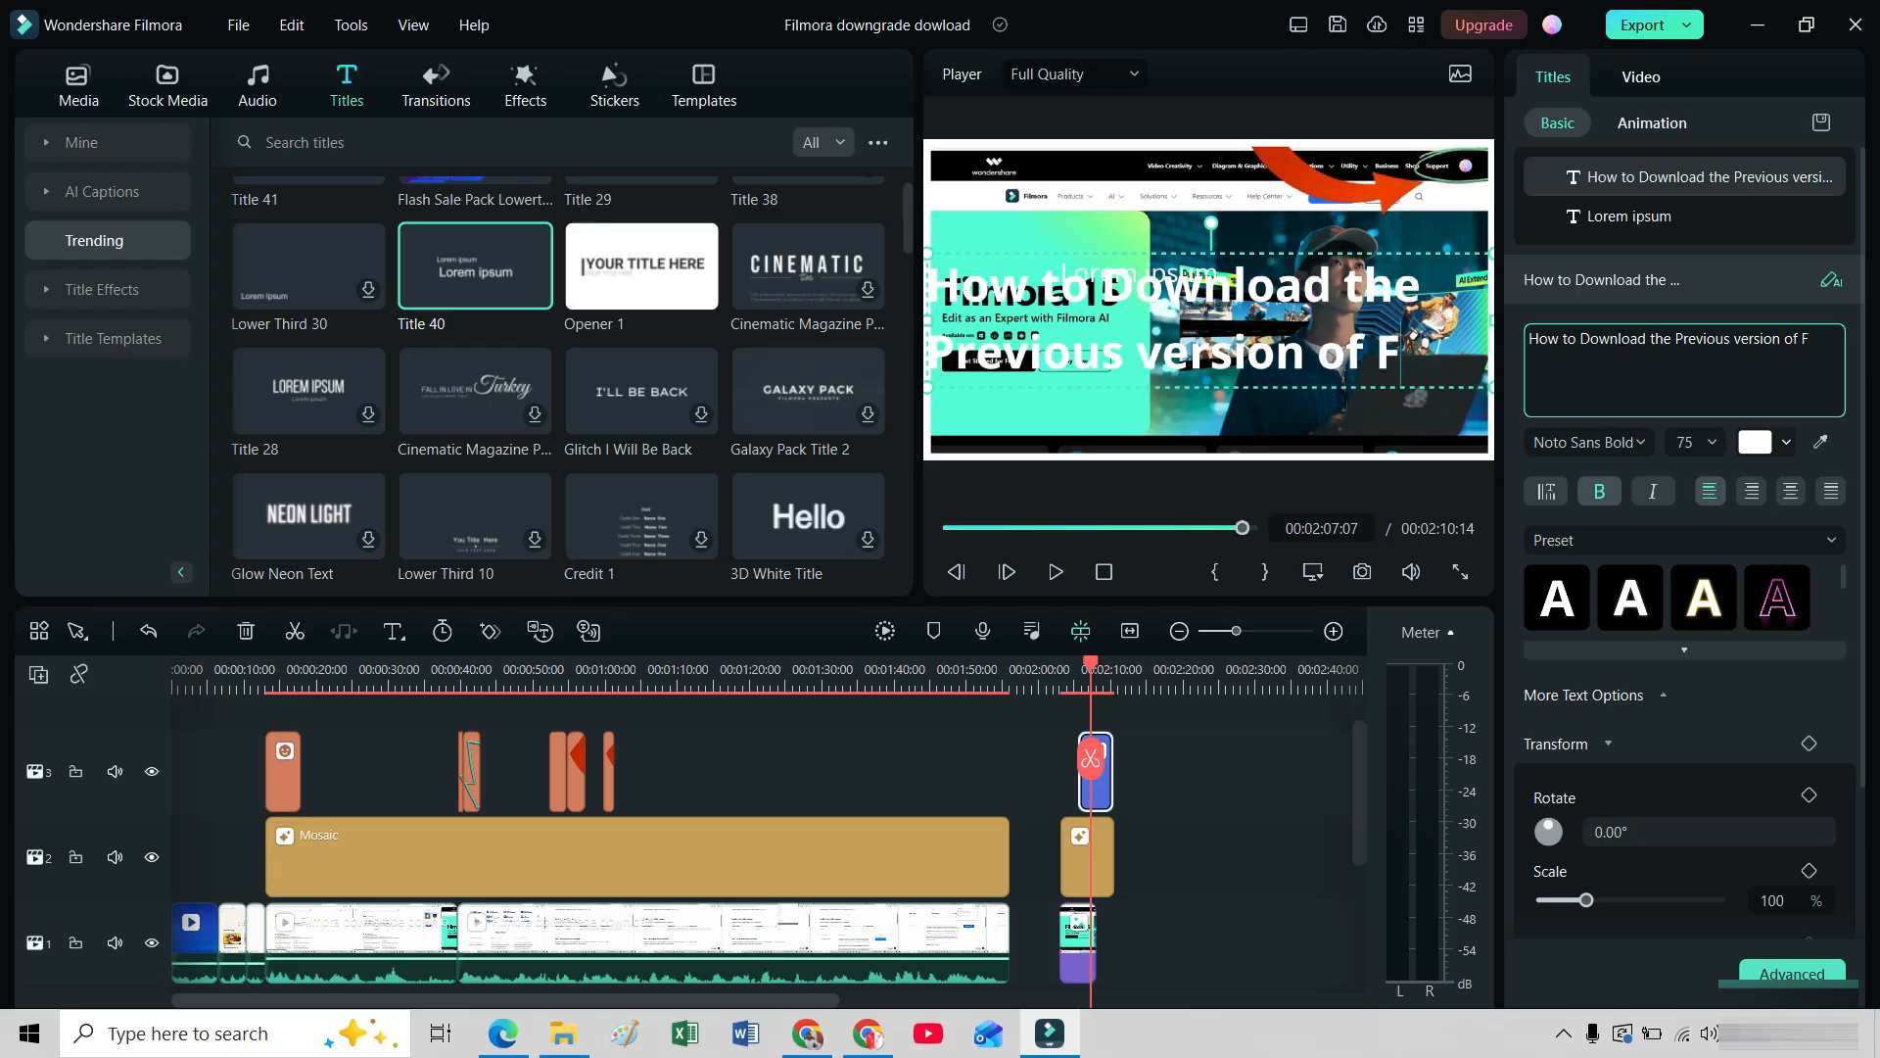
text(ilmora)
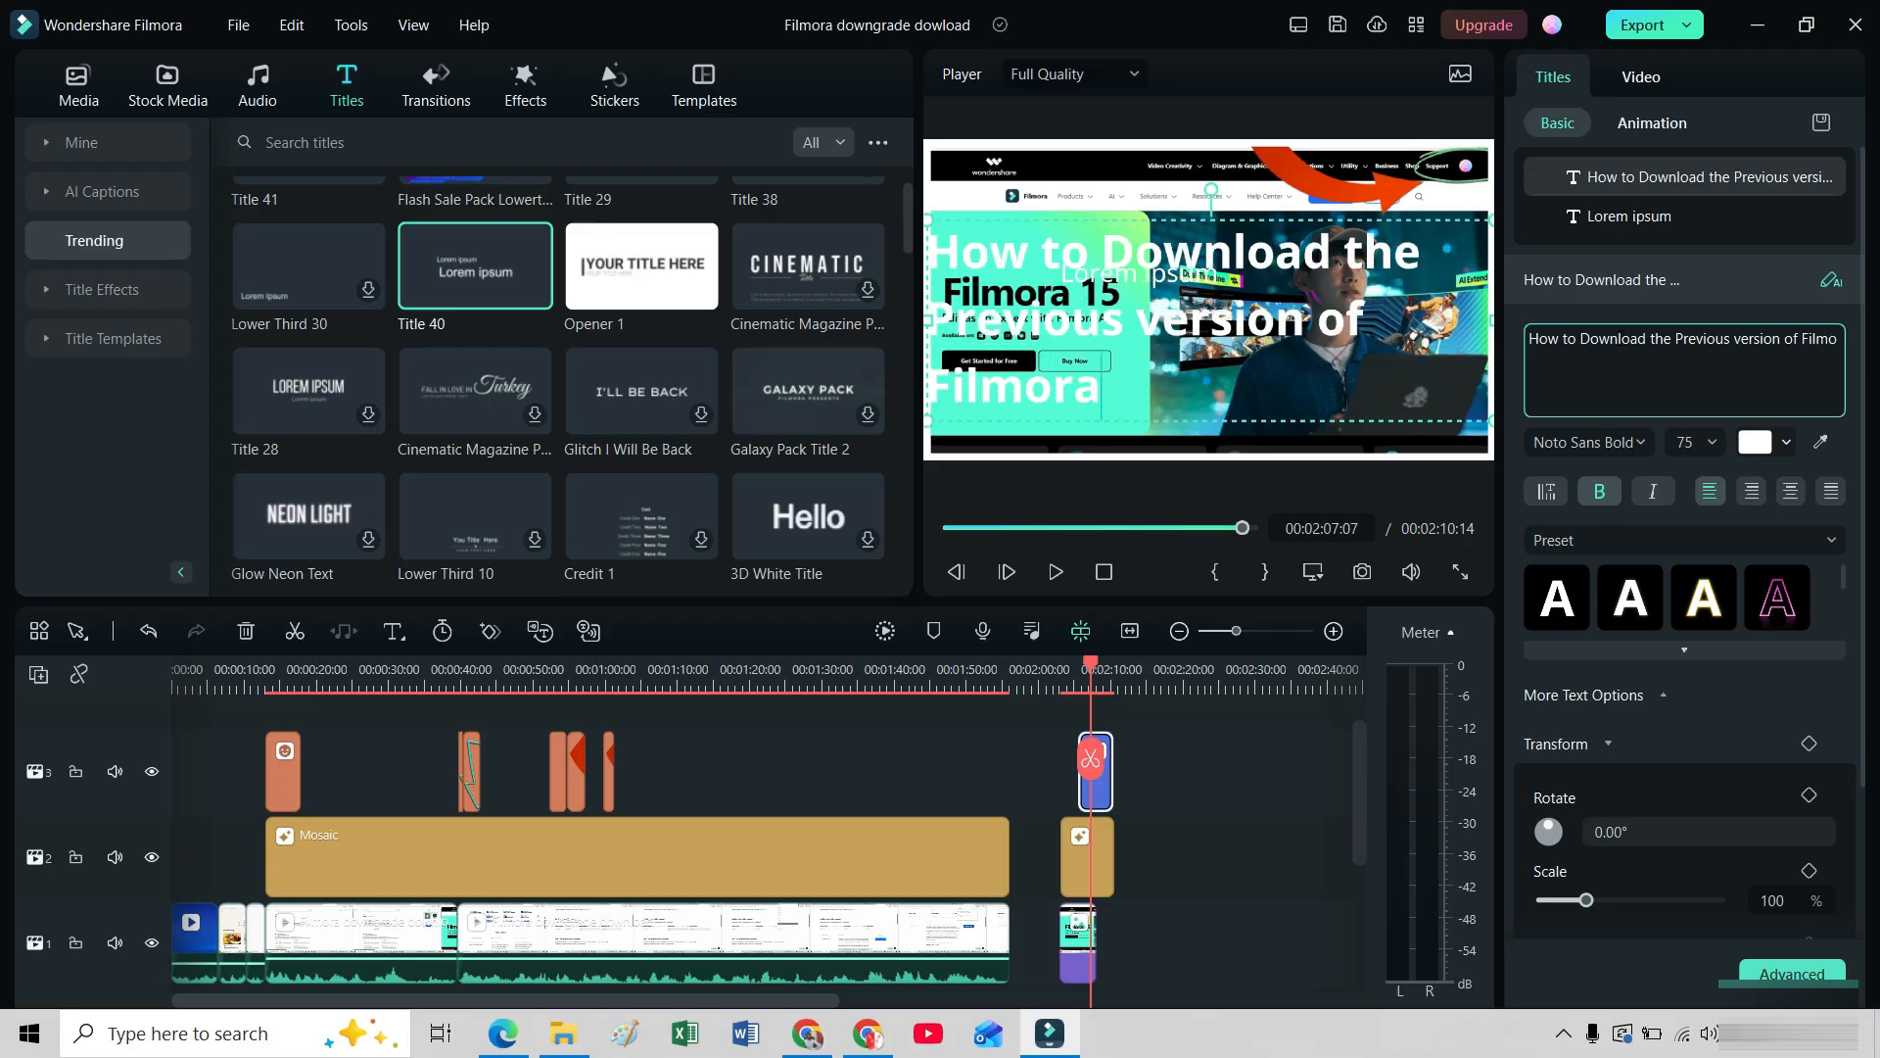
text( Sof)
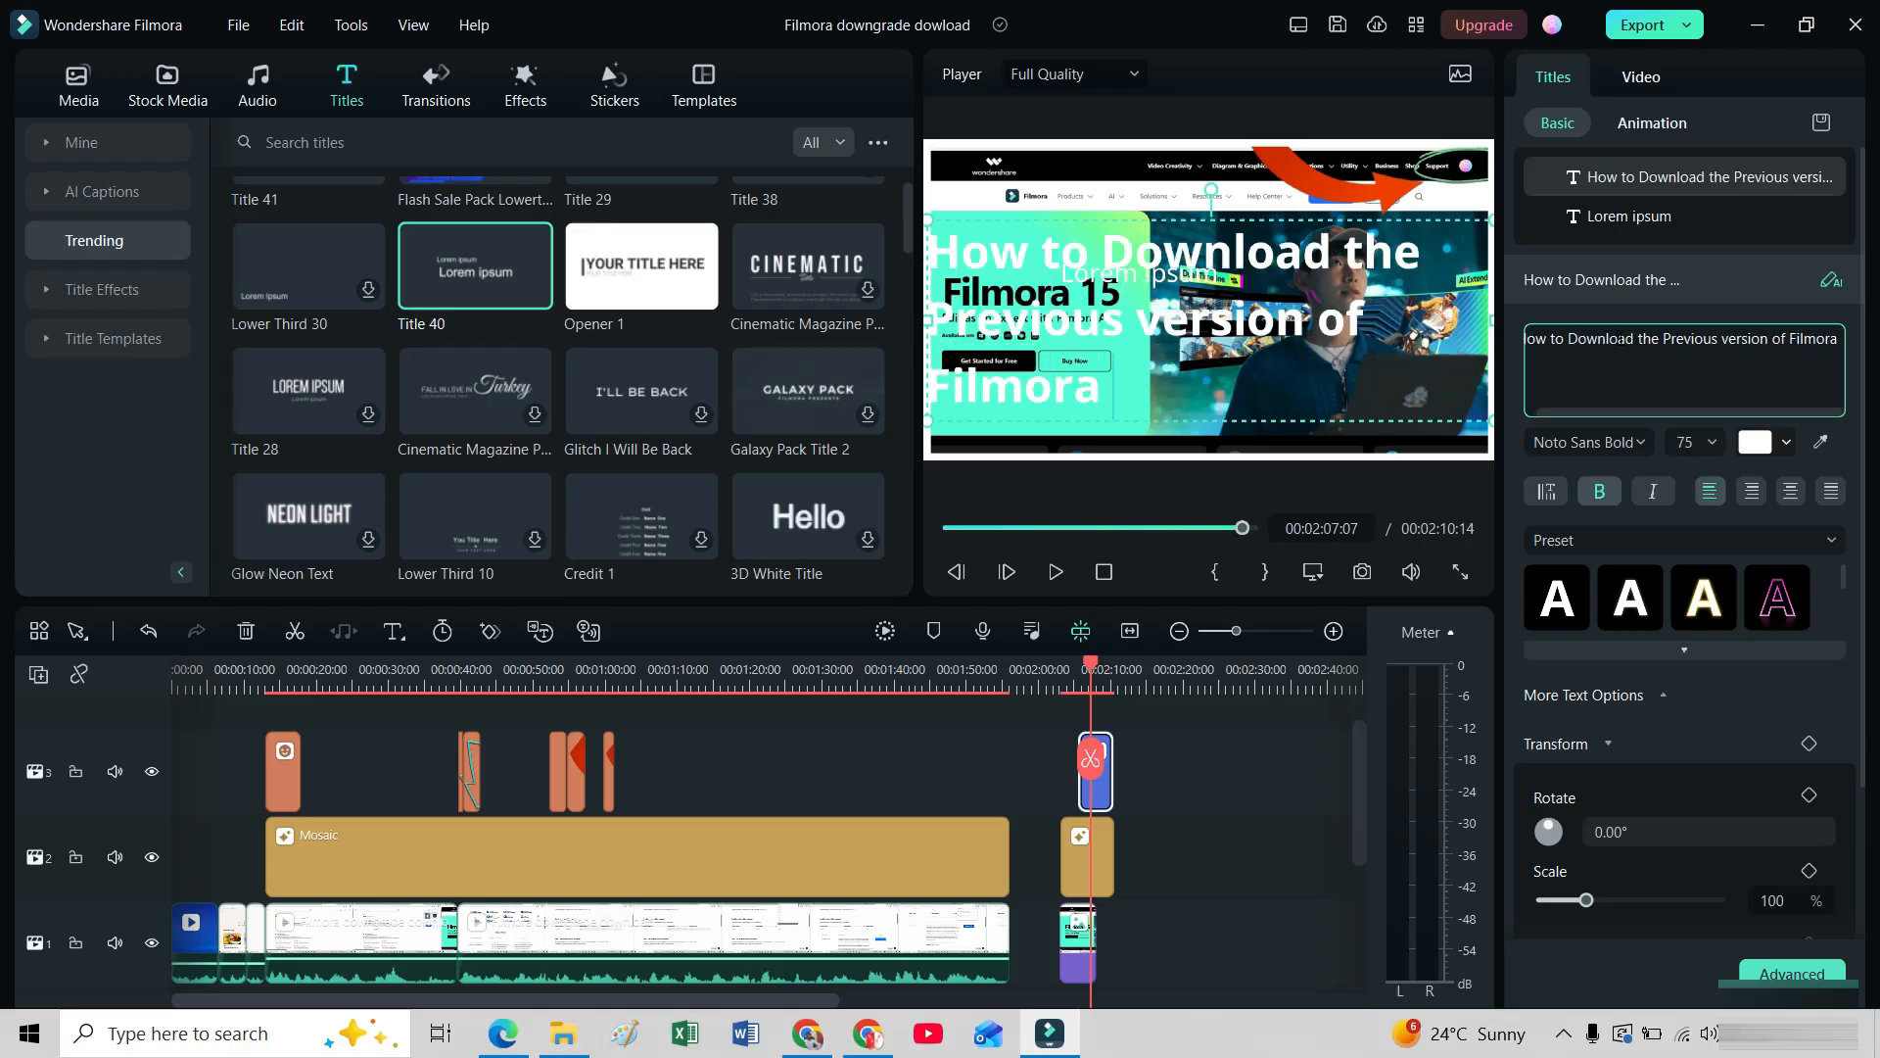
text(tware)
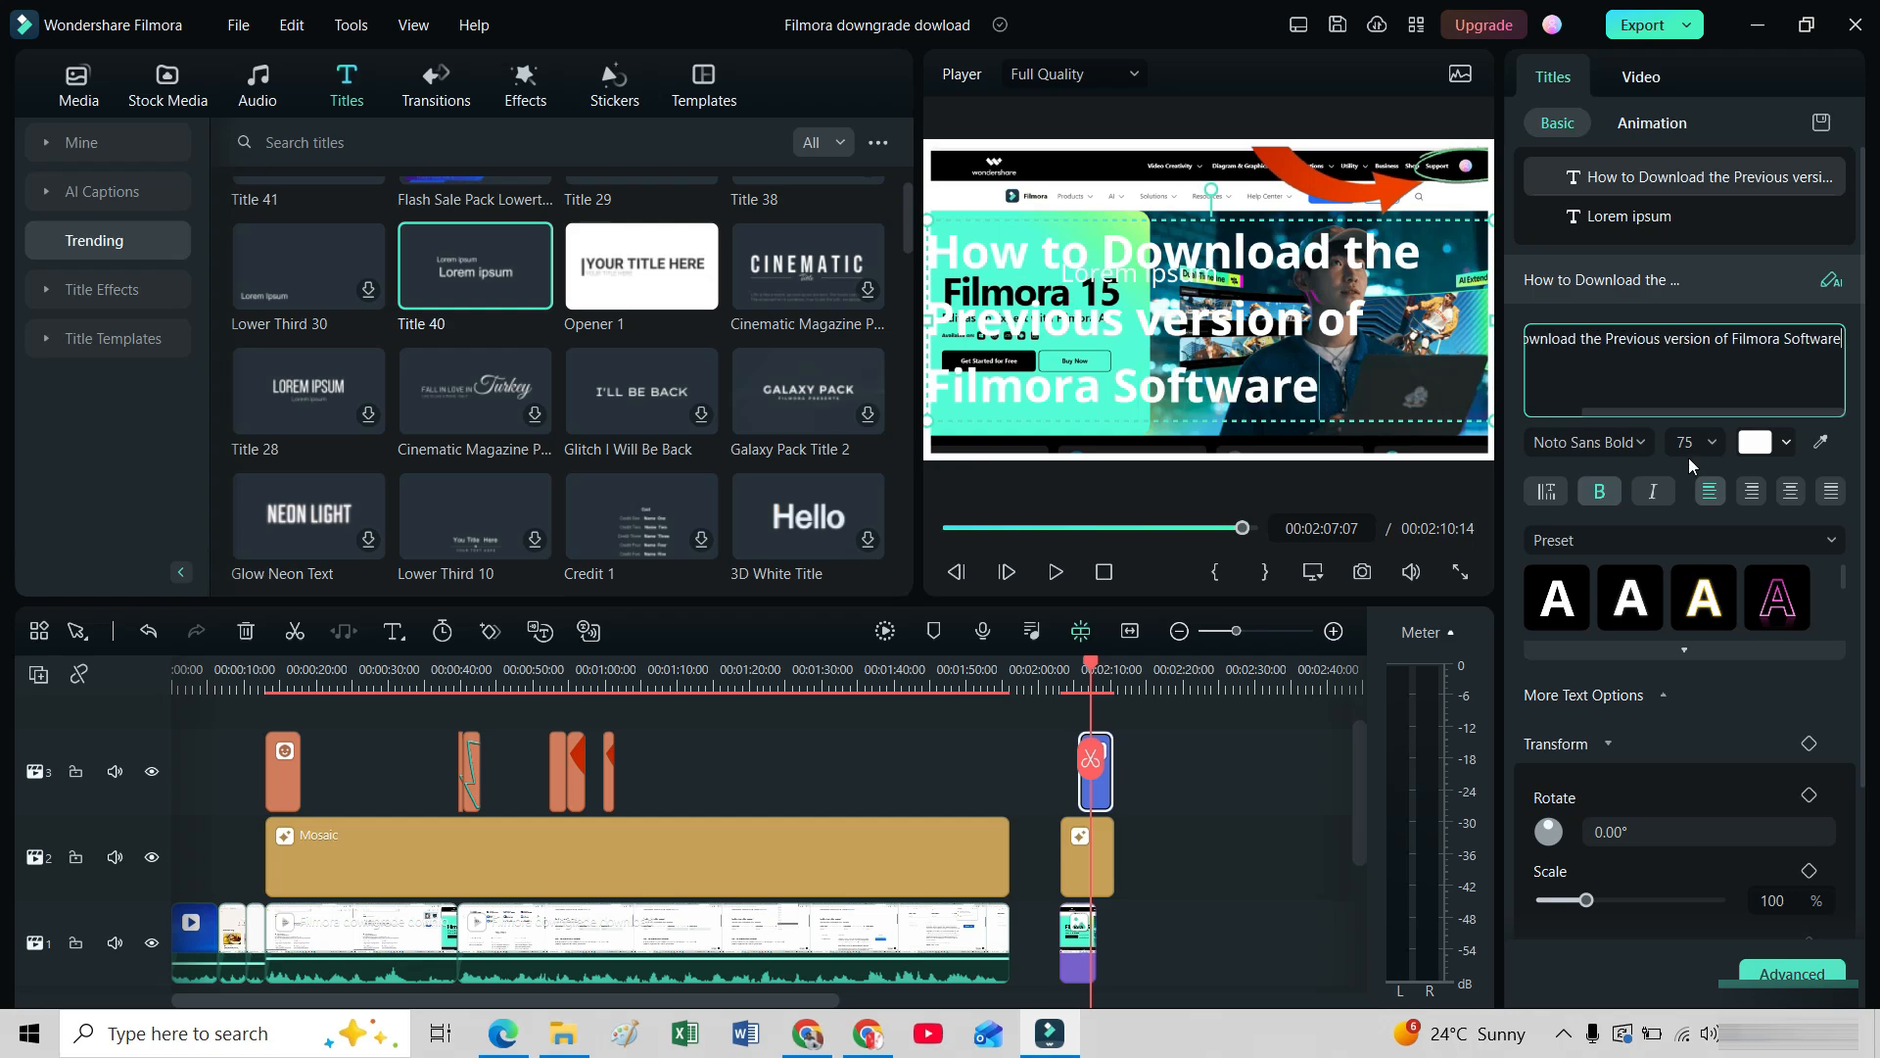
Set the headline text colour to white and turn on its text background.
click(1786, 443)
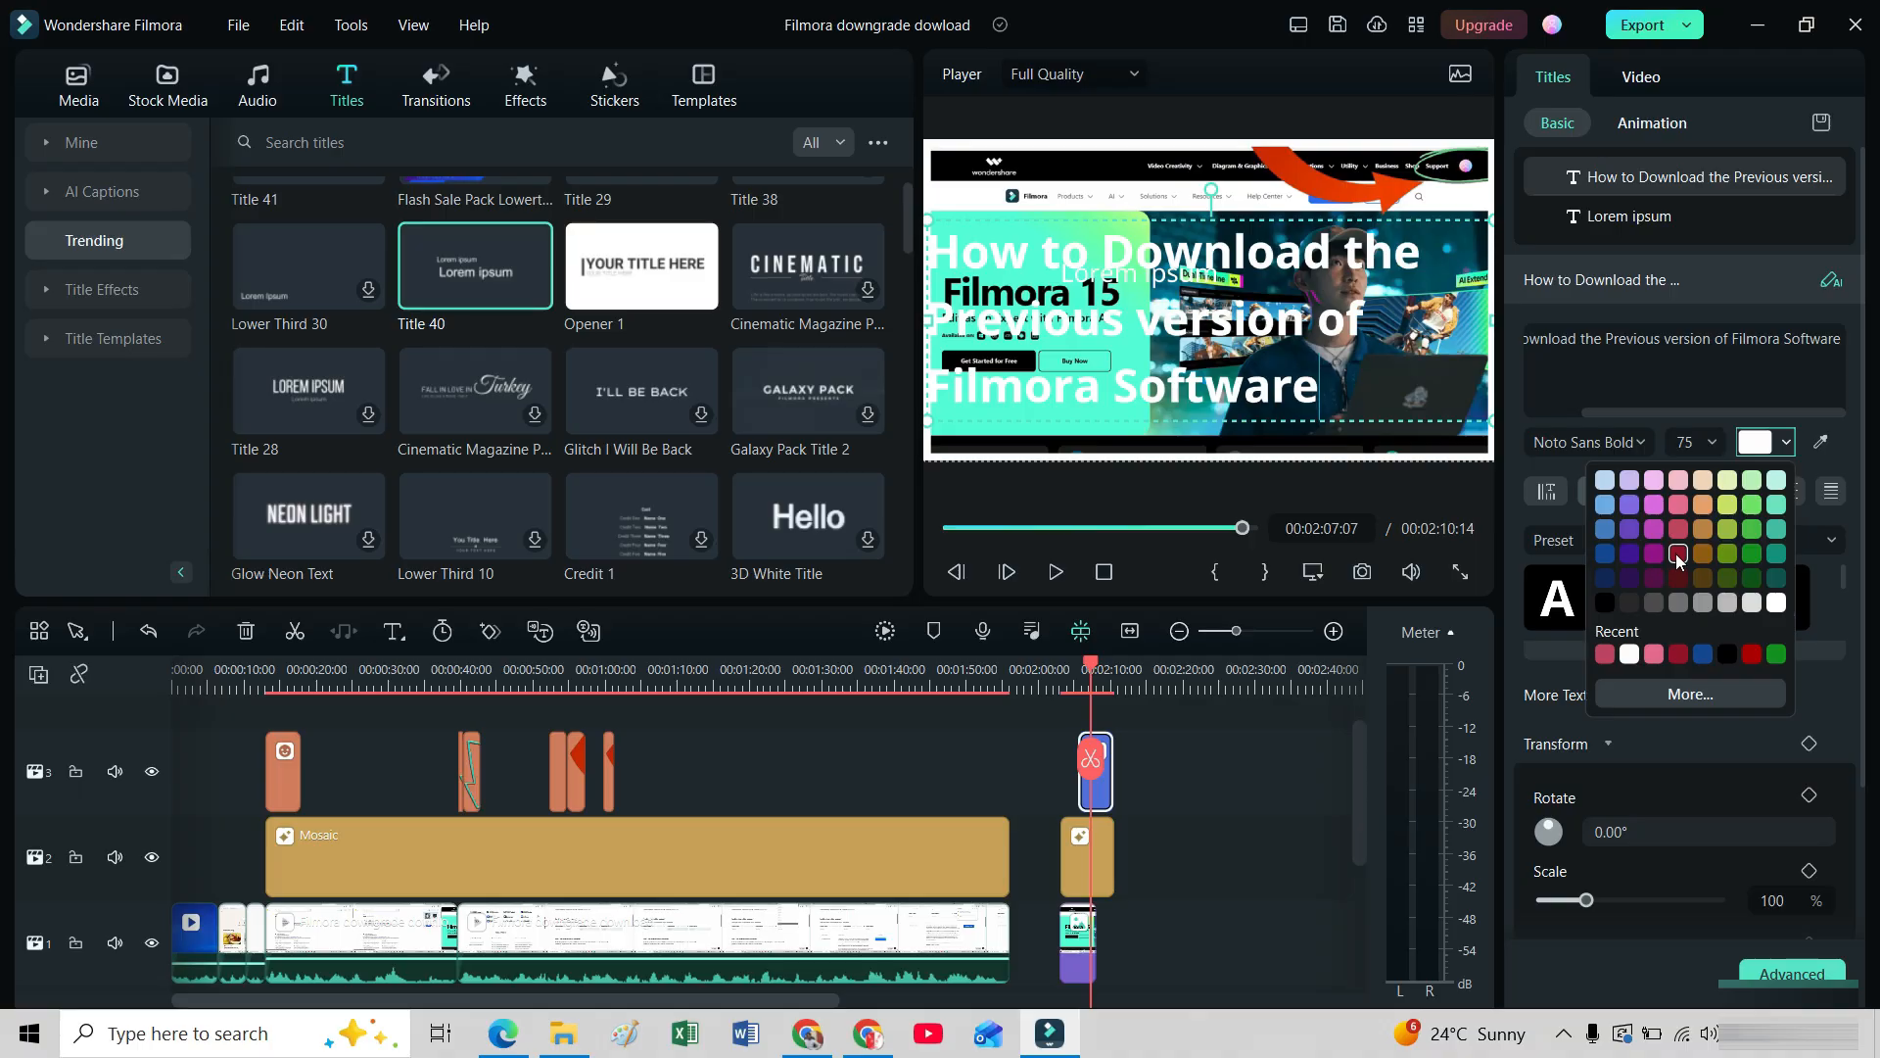
click(1774, 603)
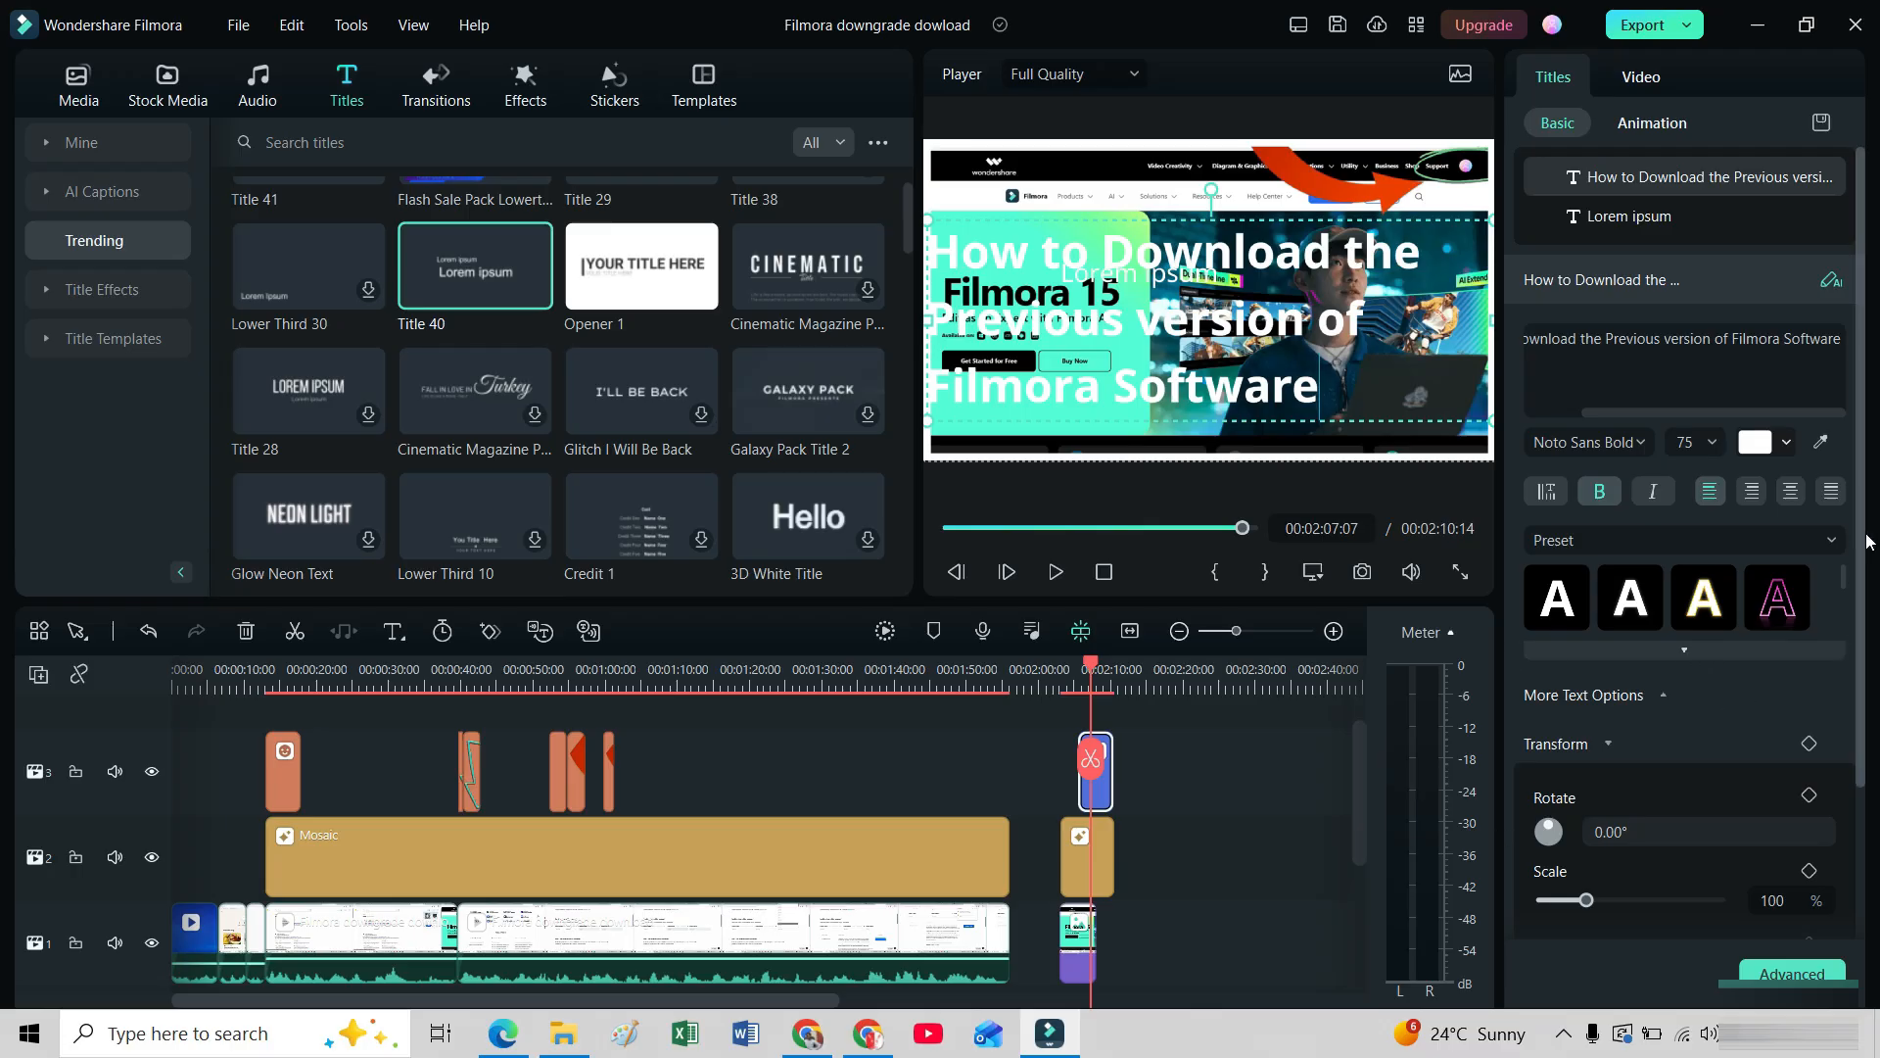
drag(1865, 543, 1866, 788)
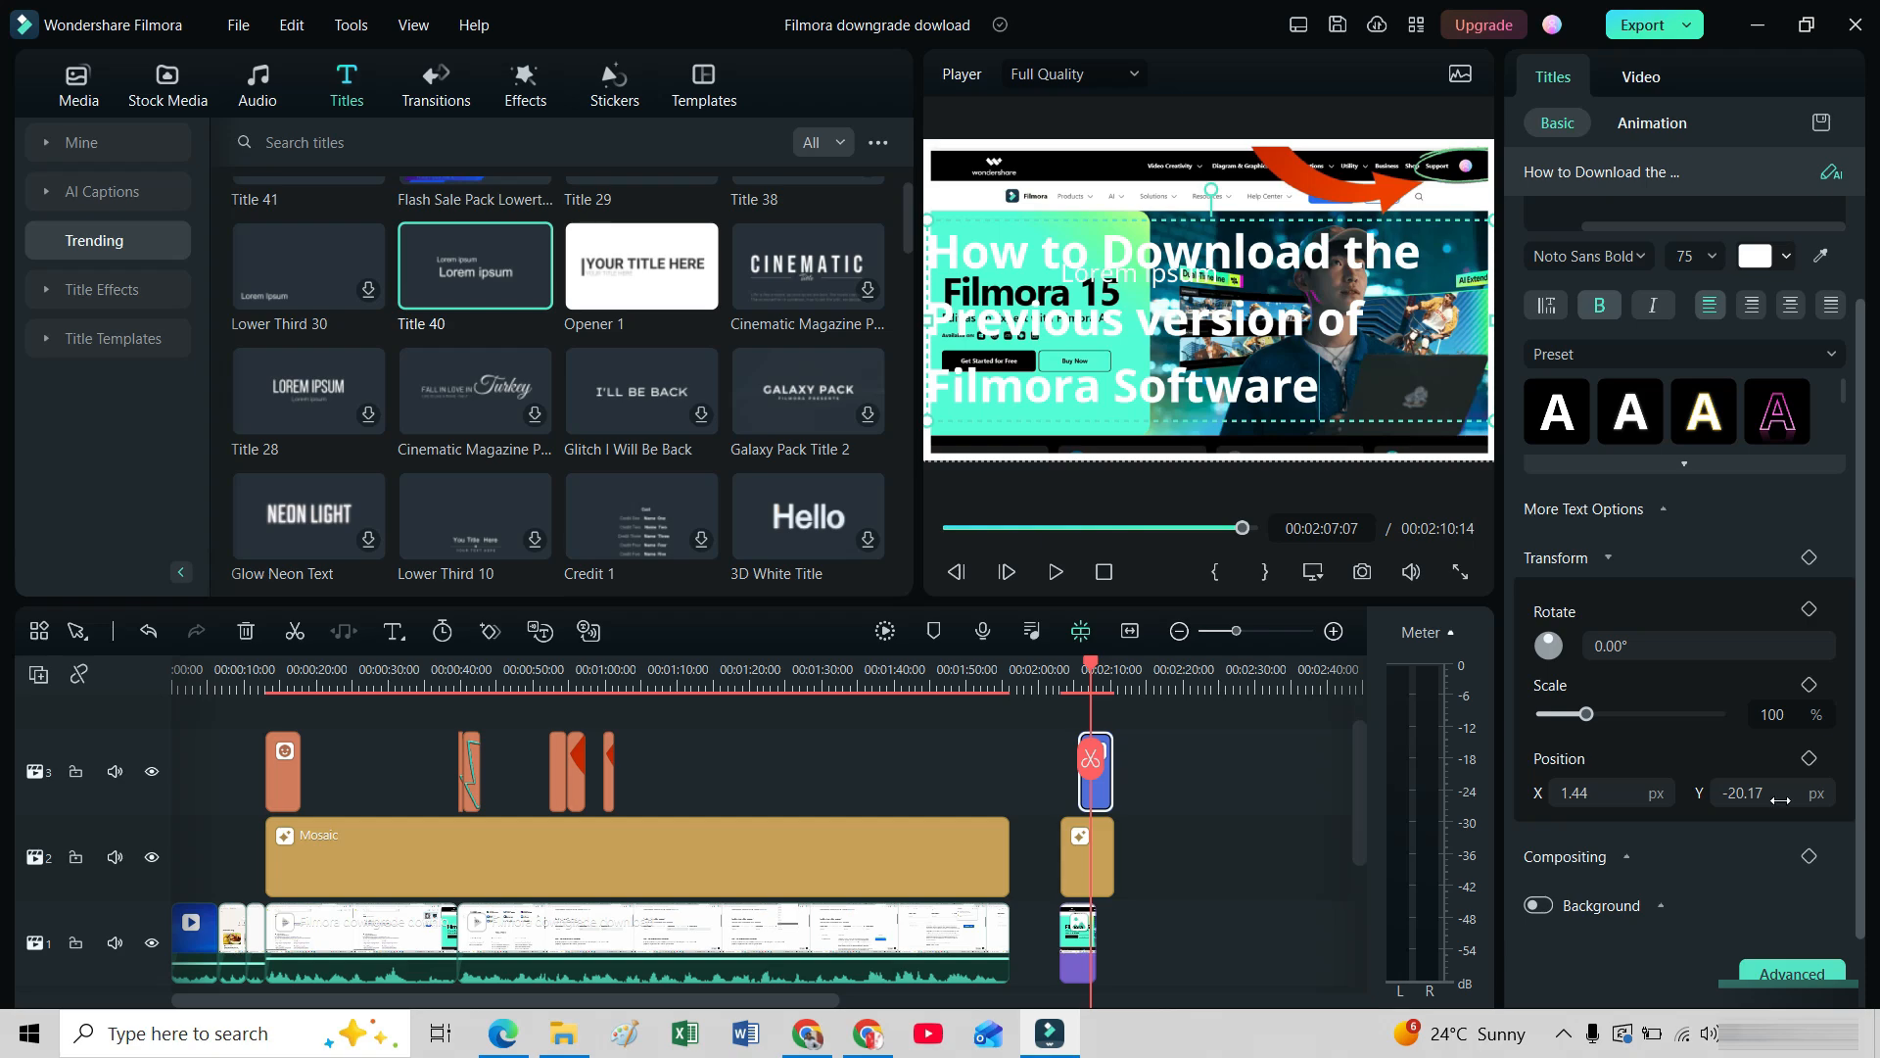
click(1538, 905)
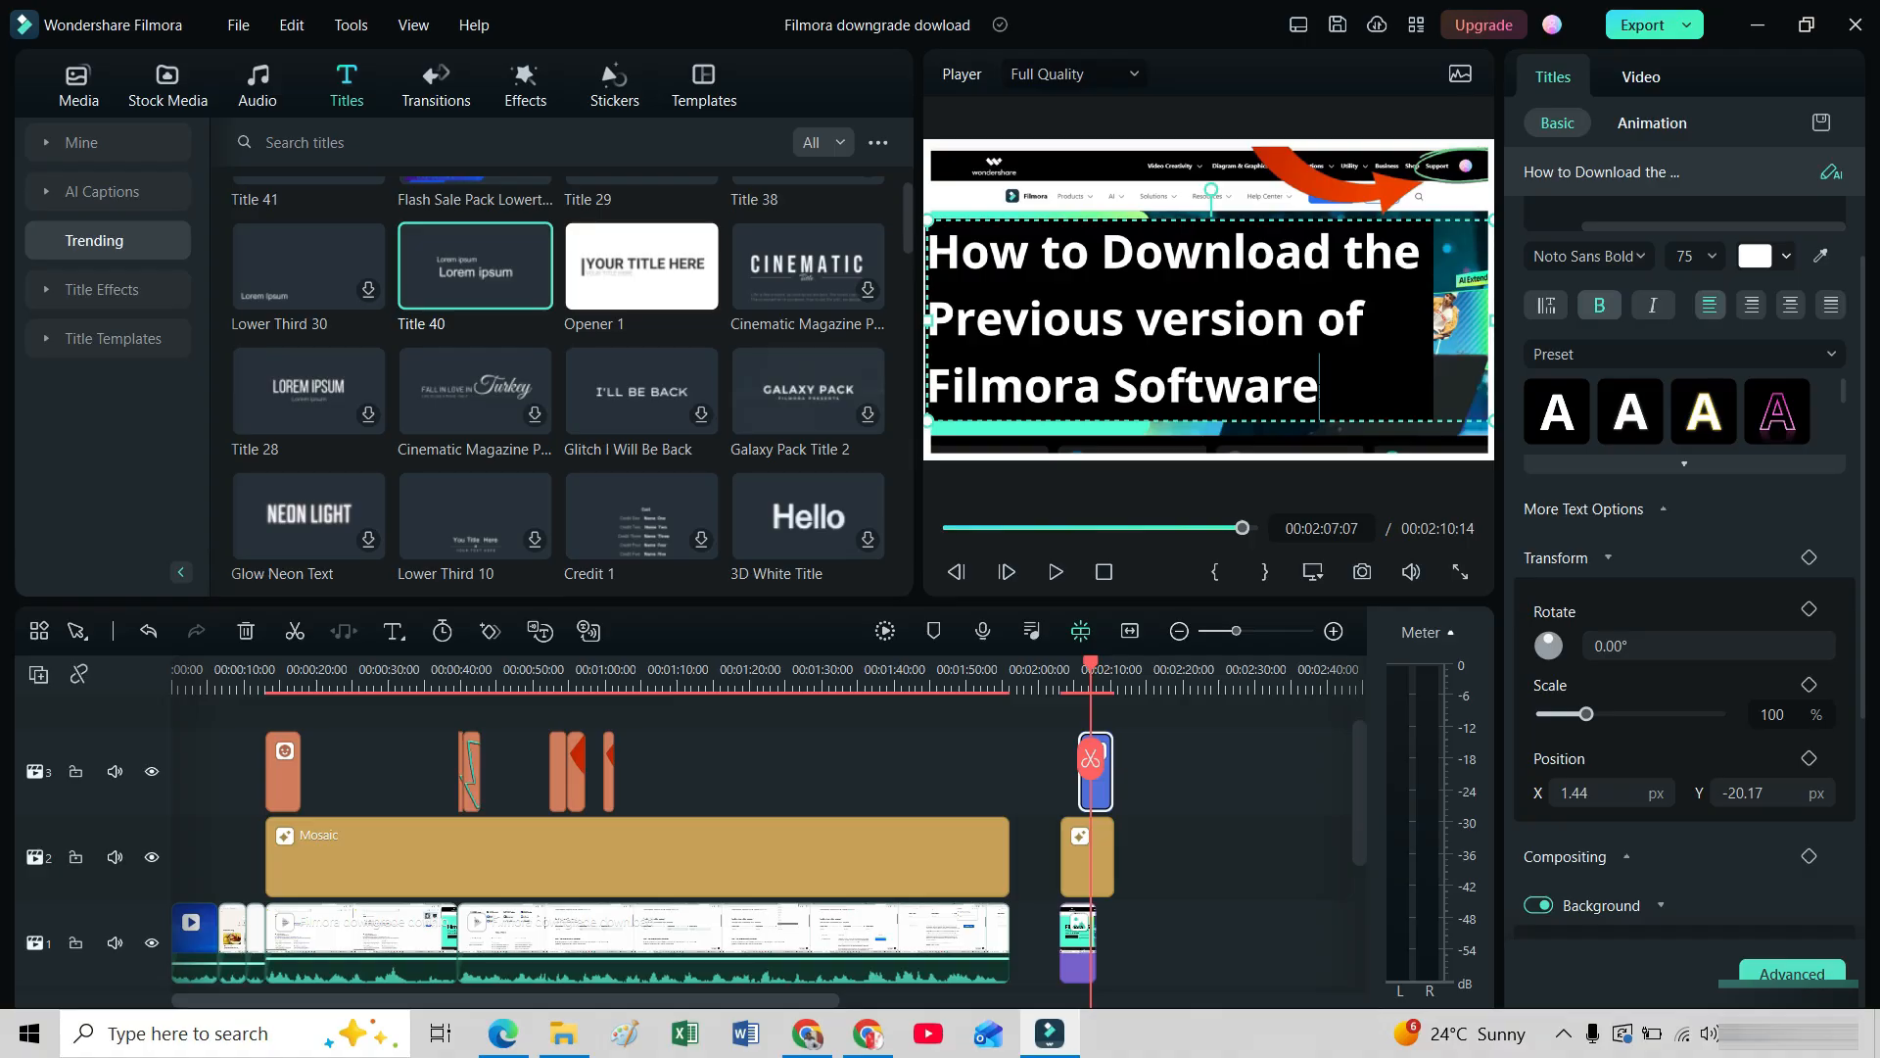
Select the whole headline text and set its font size to 40.
key(shift+Left)
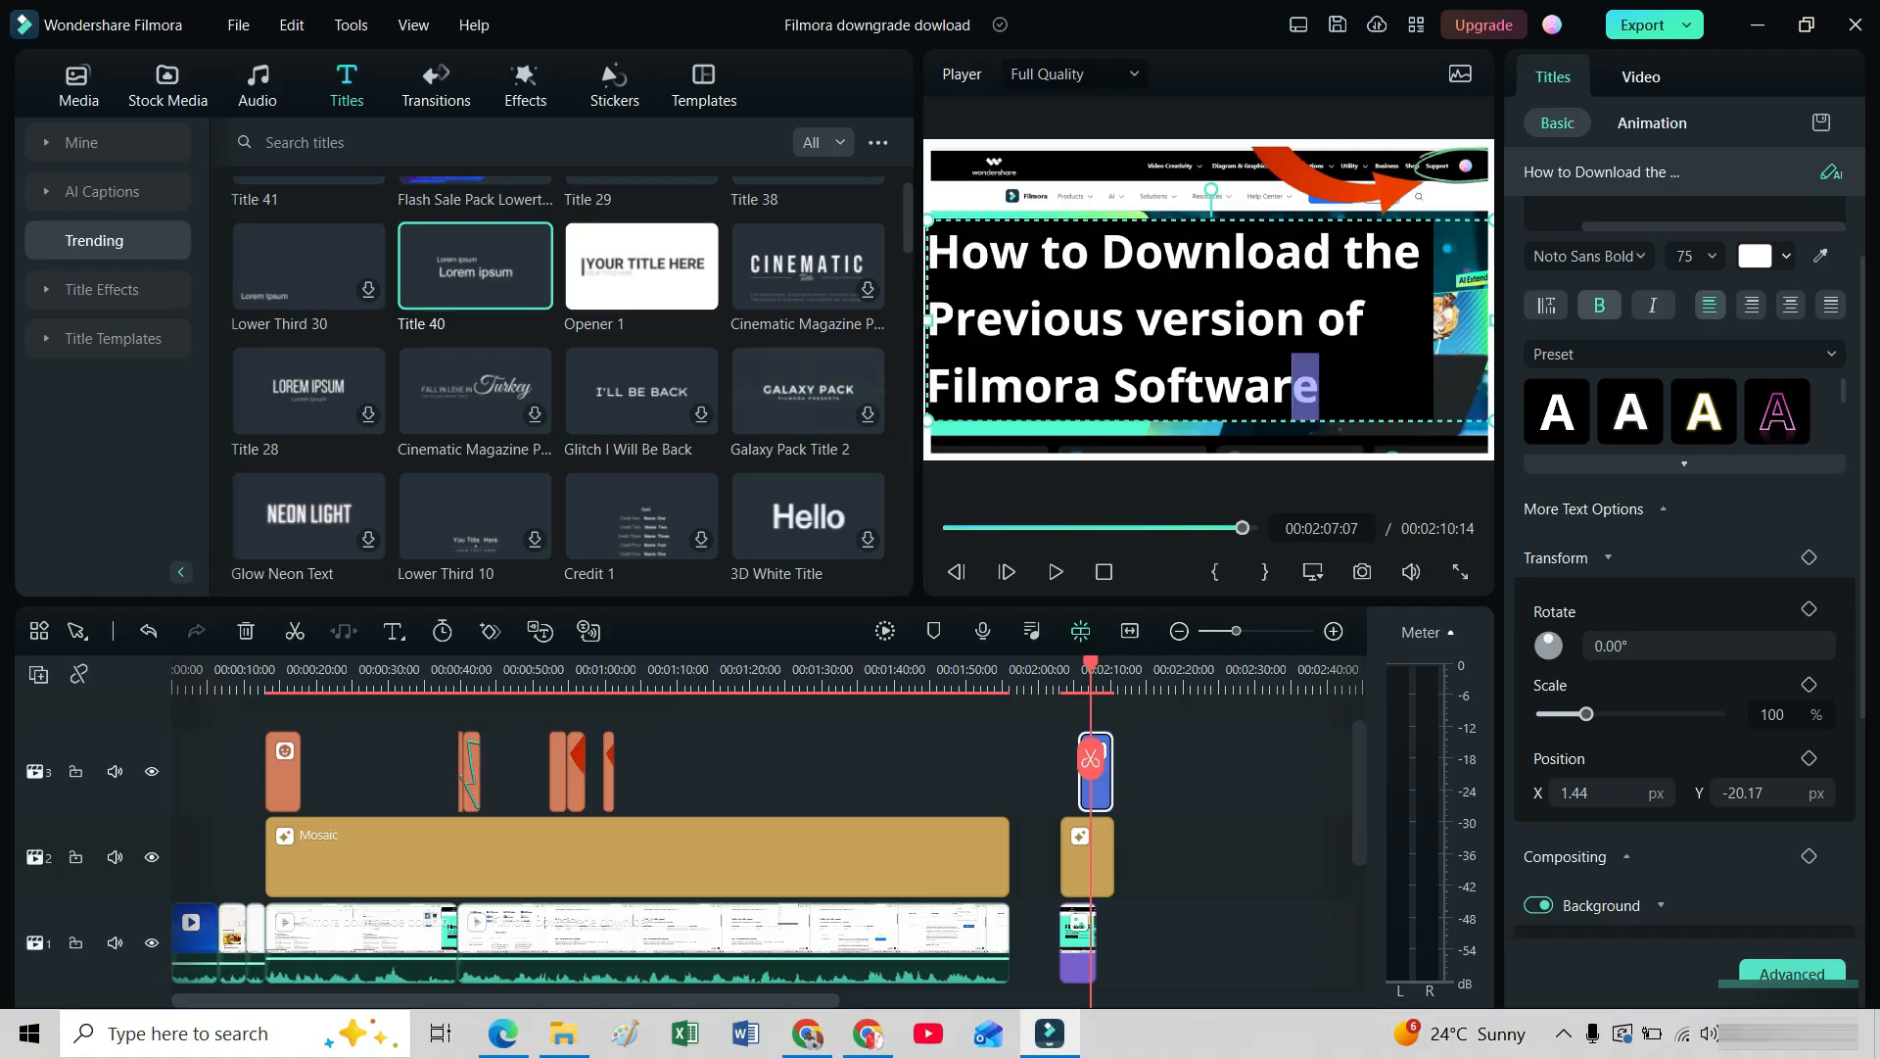
key(shift+Left)
key(shift+Left)
key(shift+Left)
key(shift+Left)
key(shift+Left)
key(shift+Left)
key(shift+Left)
key(shift+Left)
key(shift+Left)
key(shift+Left)
key(shift+Left)
key(shift+Left)
key(shift+Left)
key(shift+Left)
key(shift+Left)
key(shift+Left)
key(shift+Left)
key(shift+Left)
key(shift+Left)
key(shift+Left)
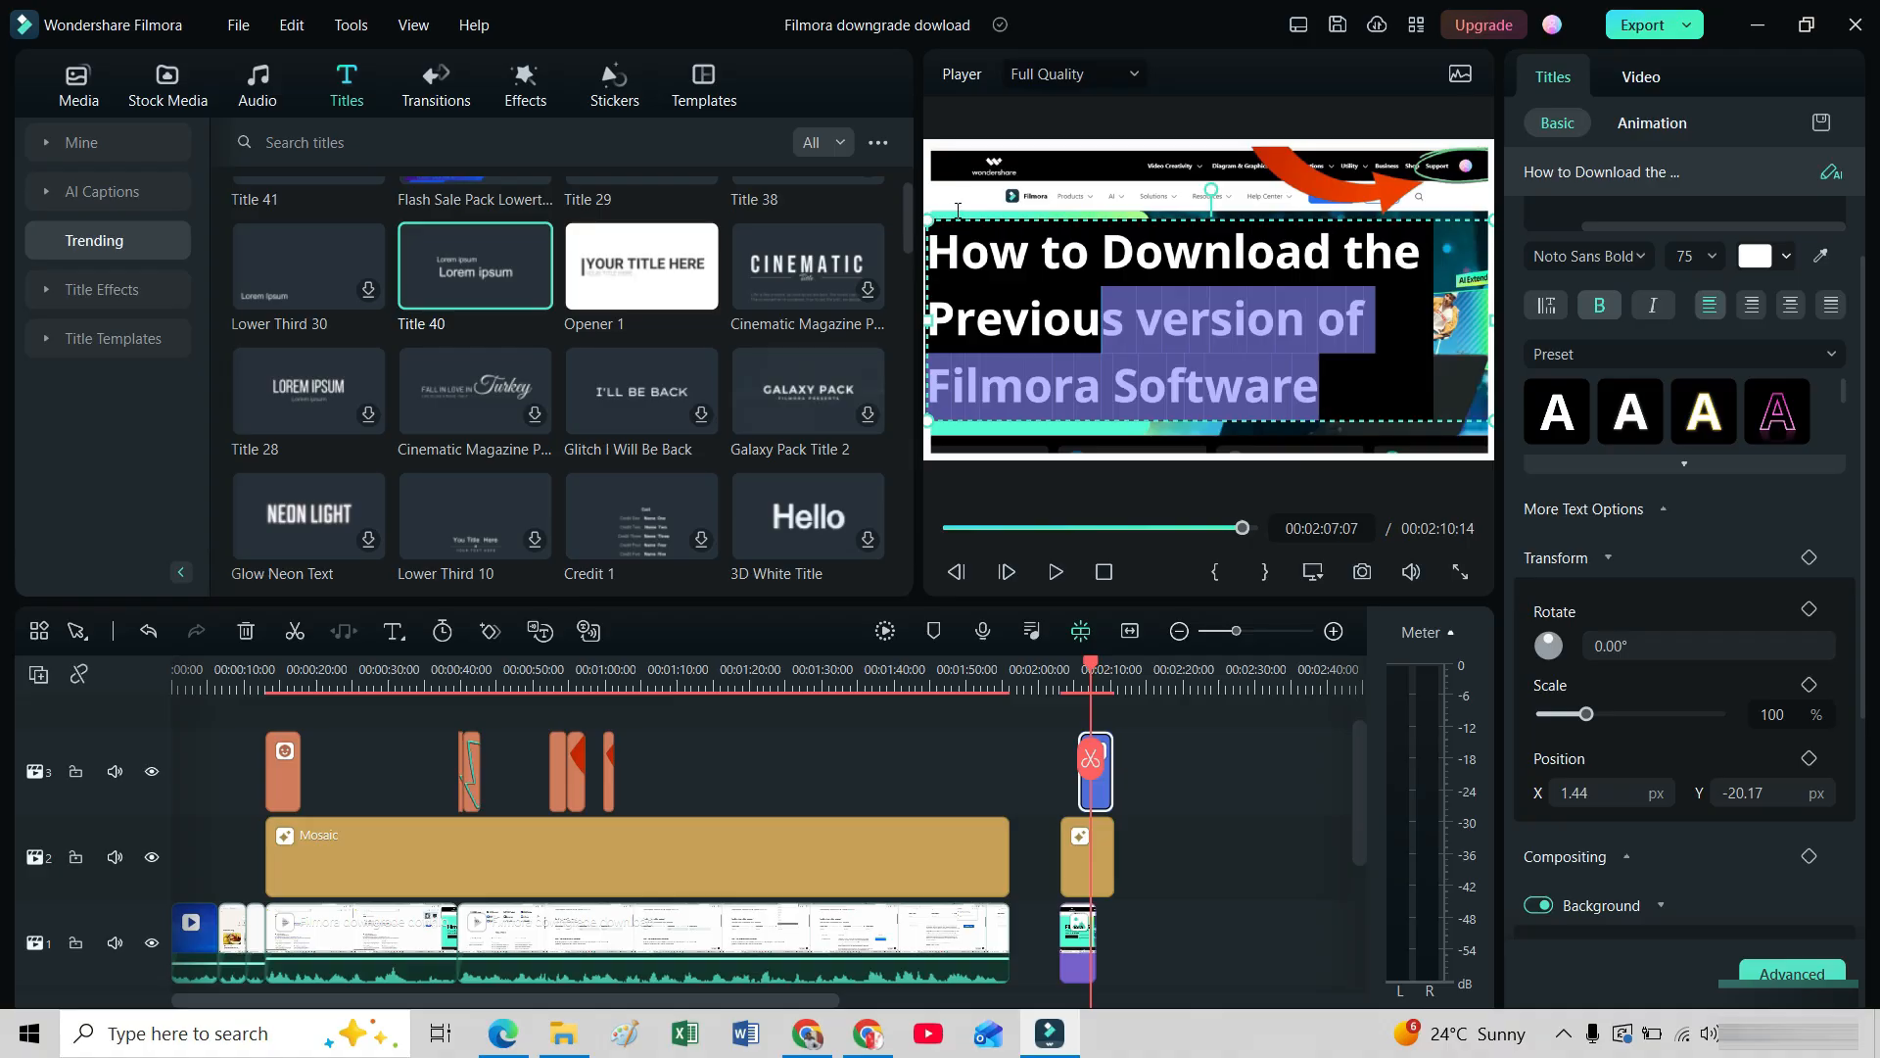
drag(958, 211, 940, 219)
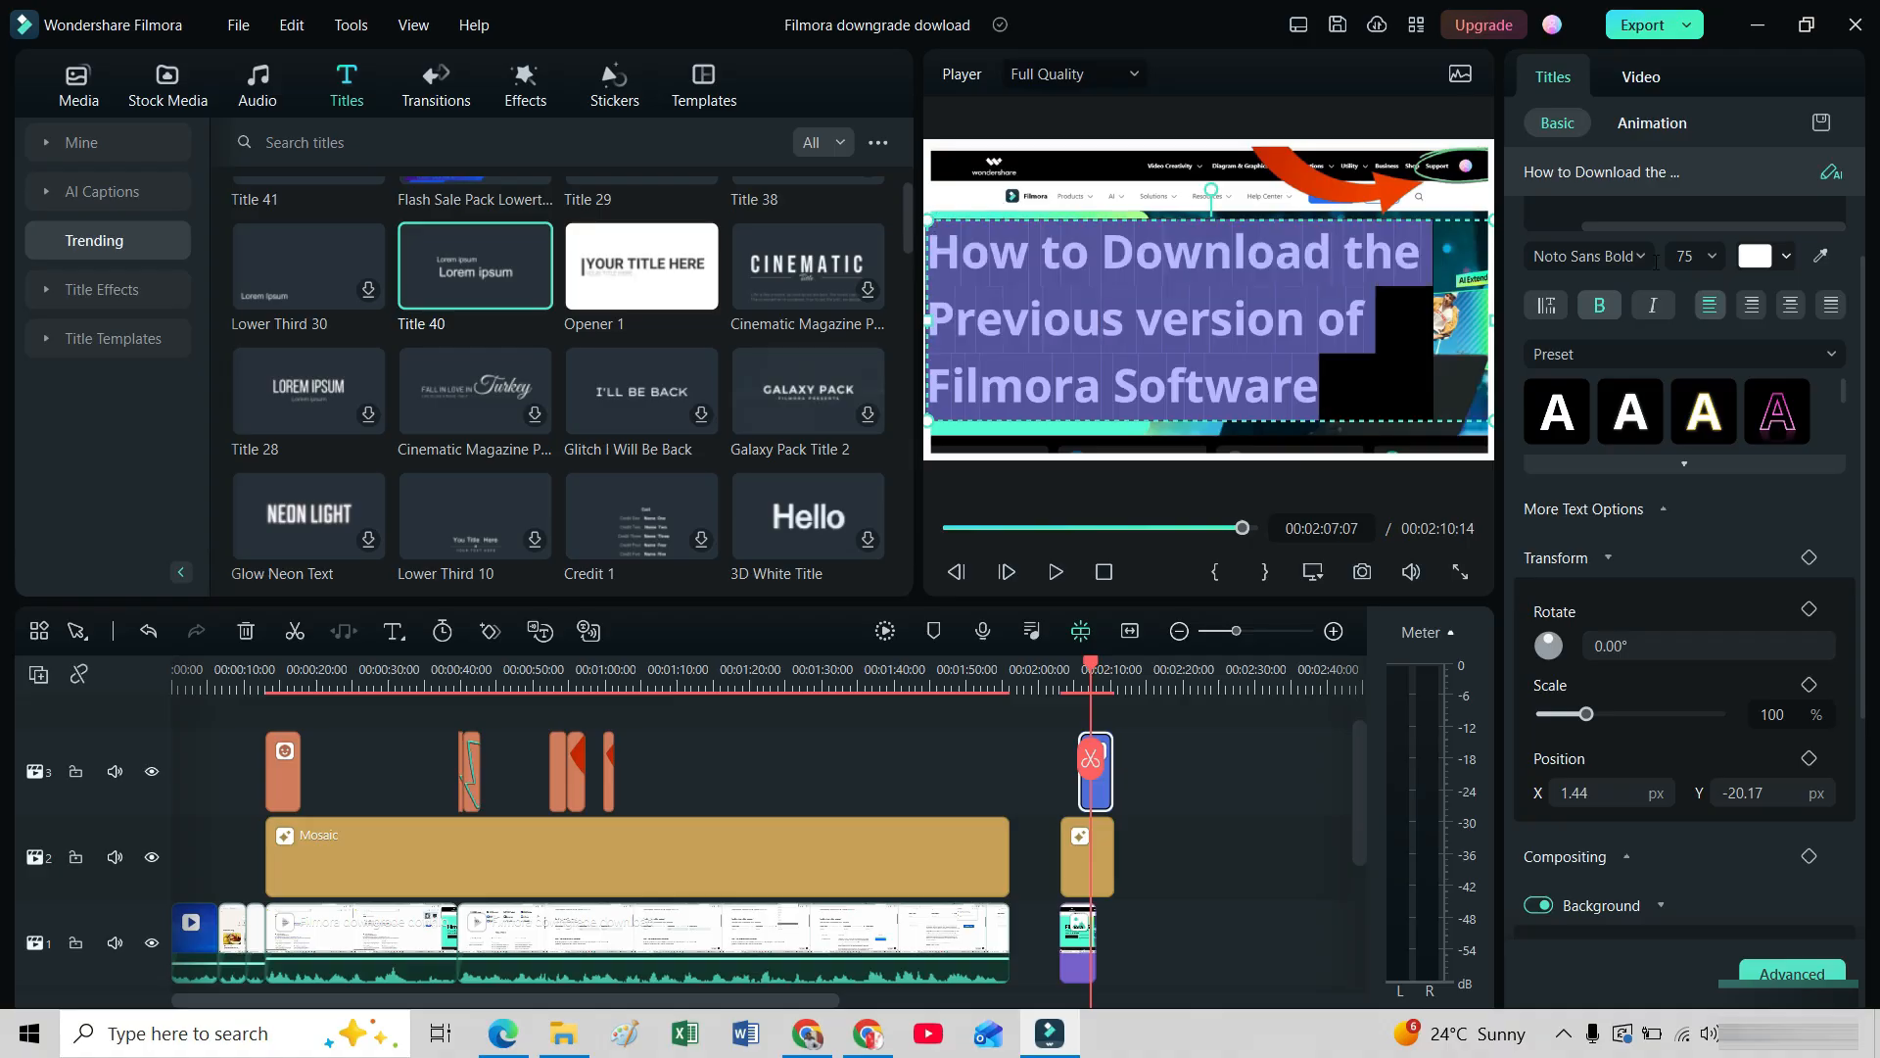
click(1713, 257)
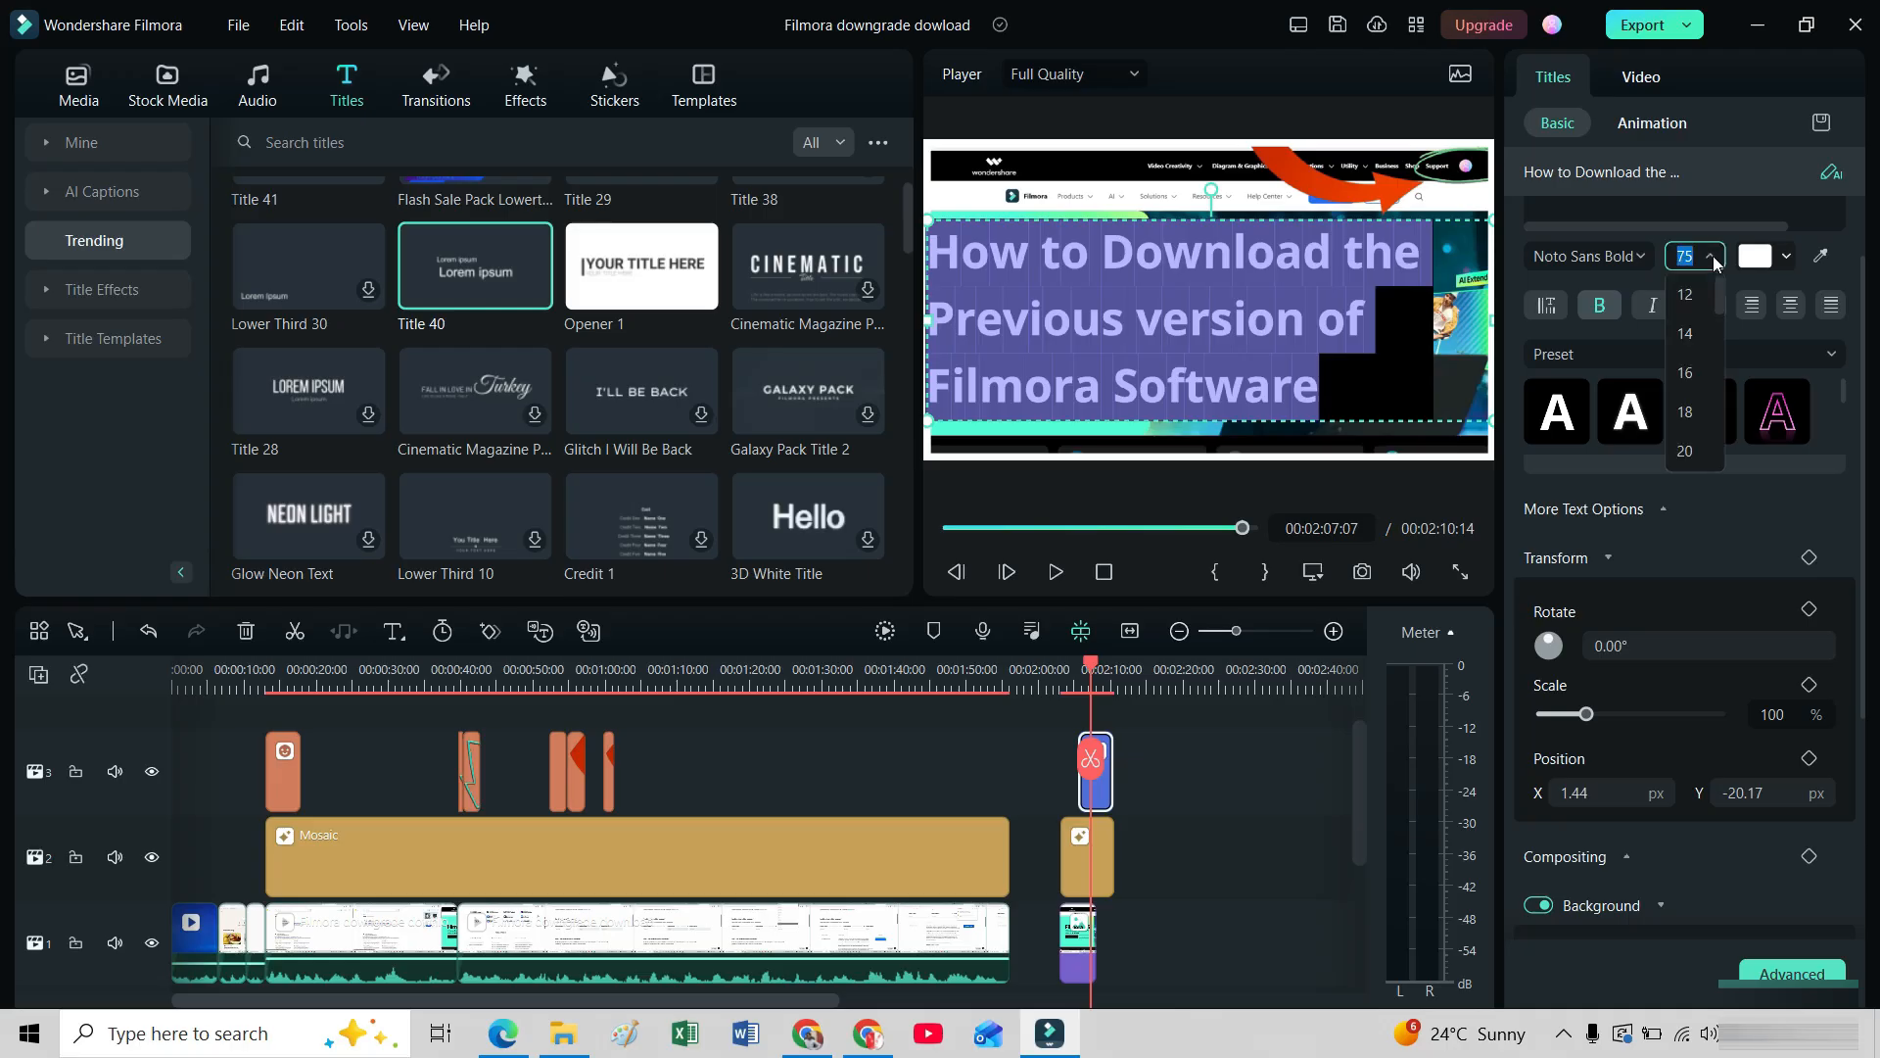
click(1690, 333)
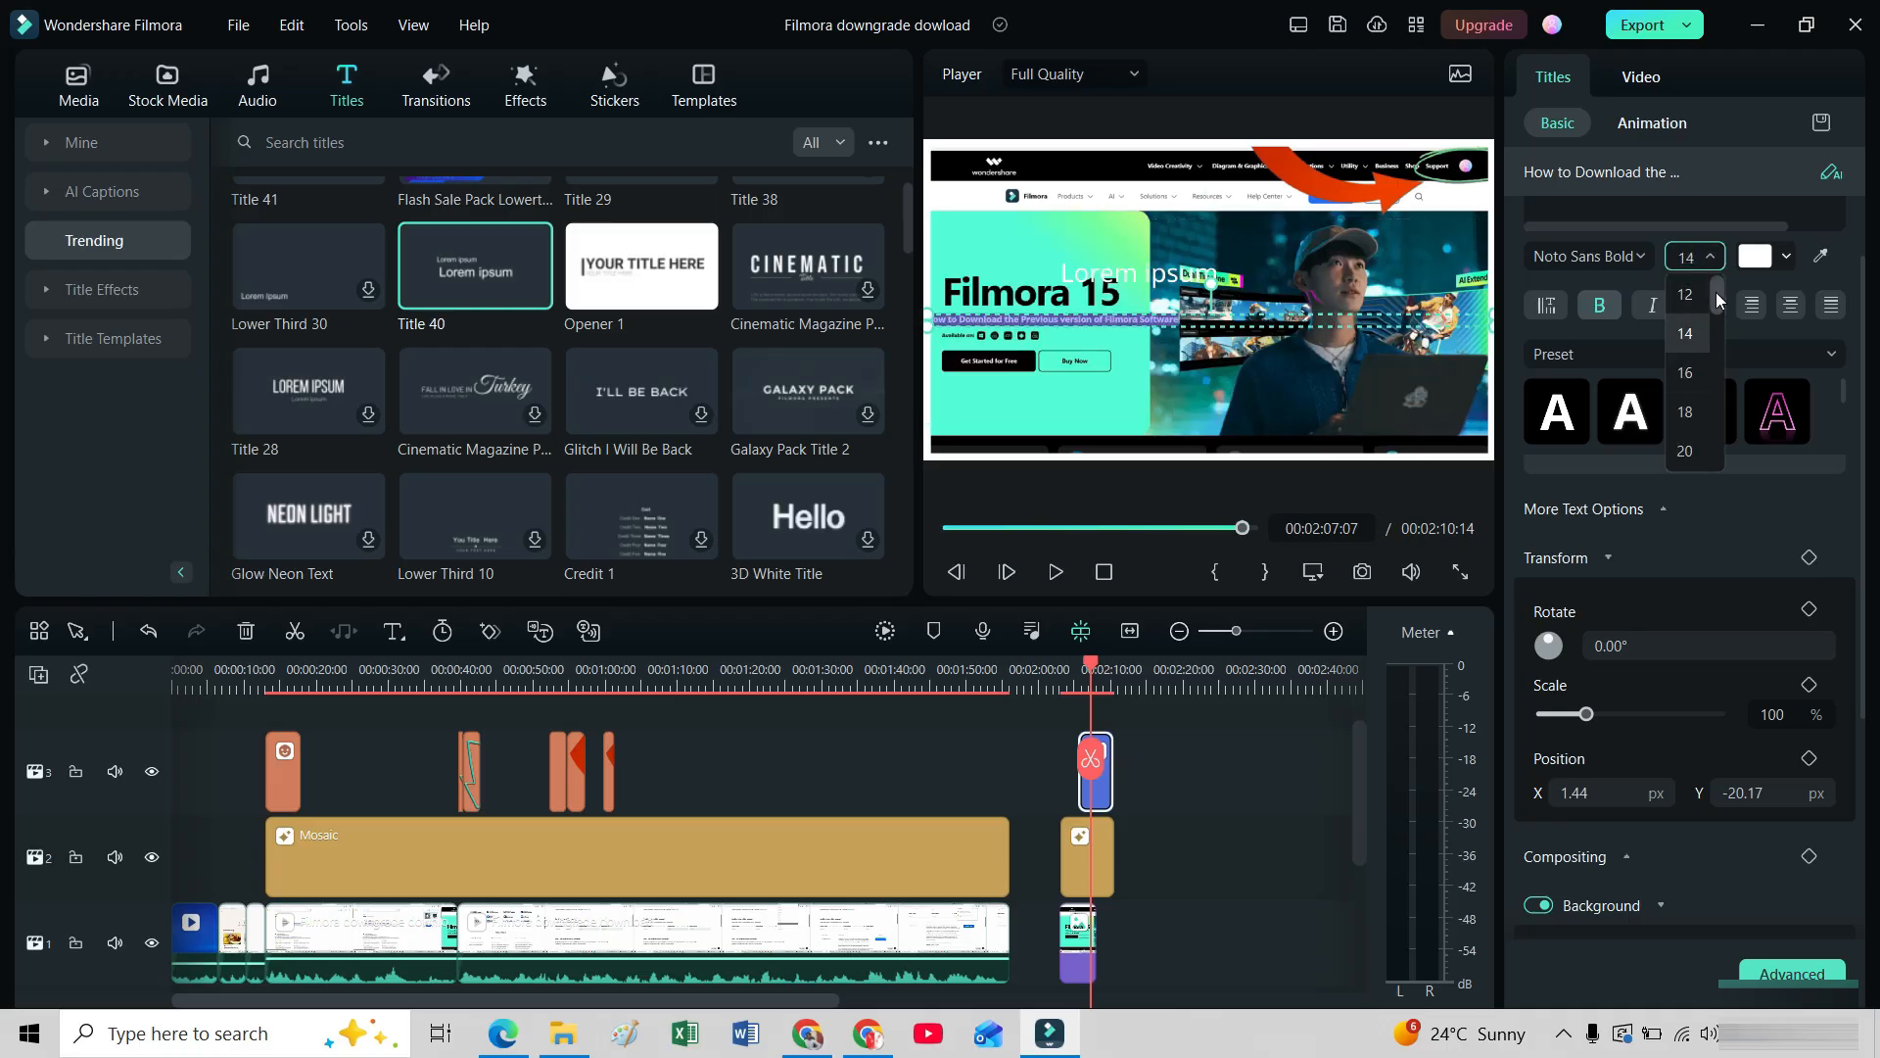
drag(1716, 292, 1718, 332)
click(1690, 336)
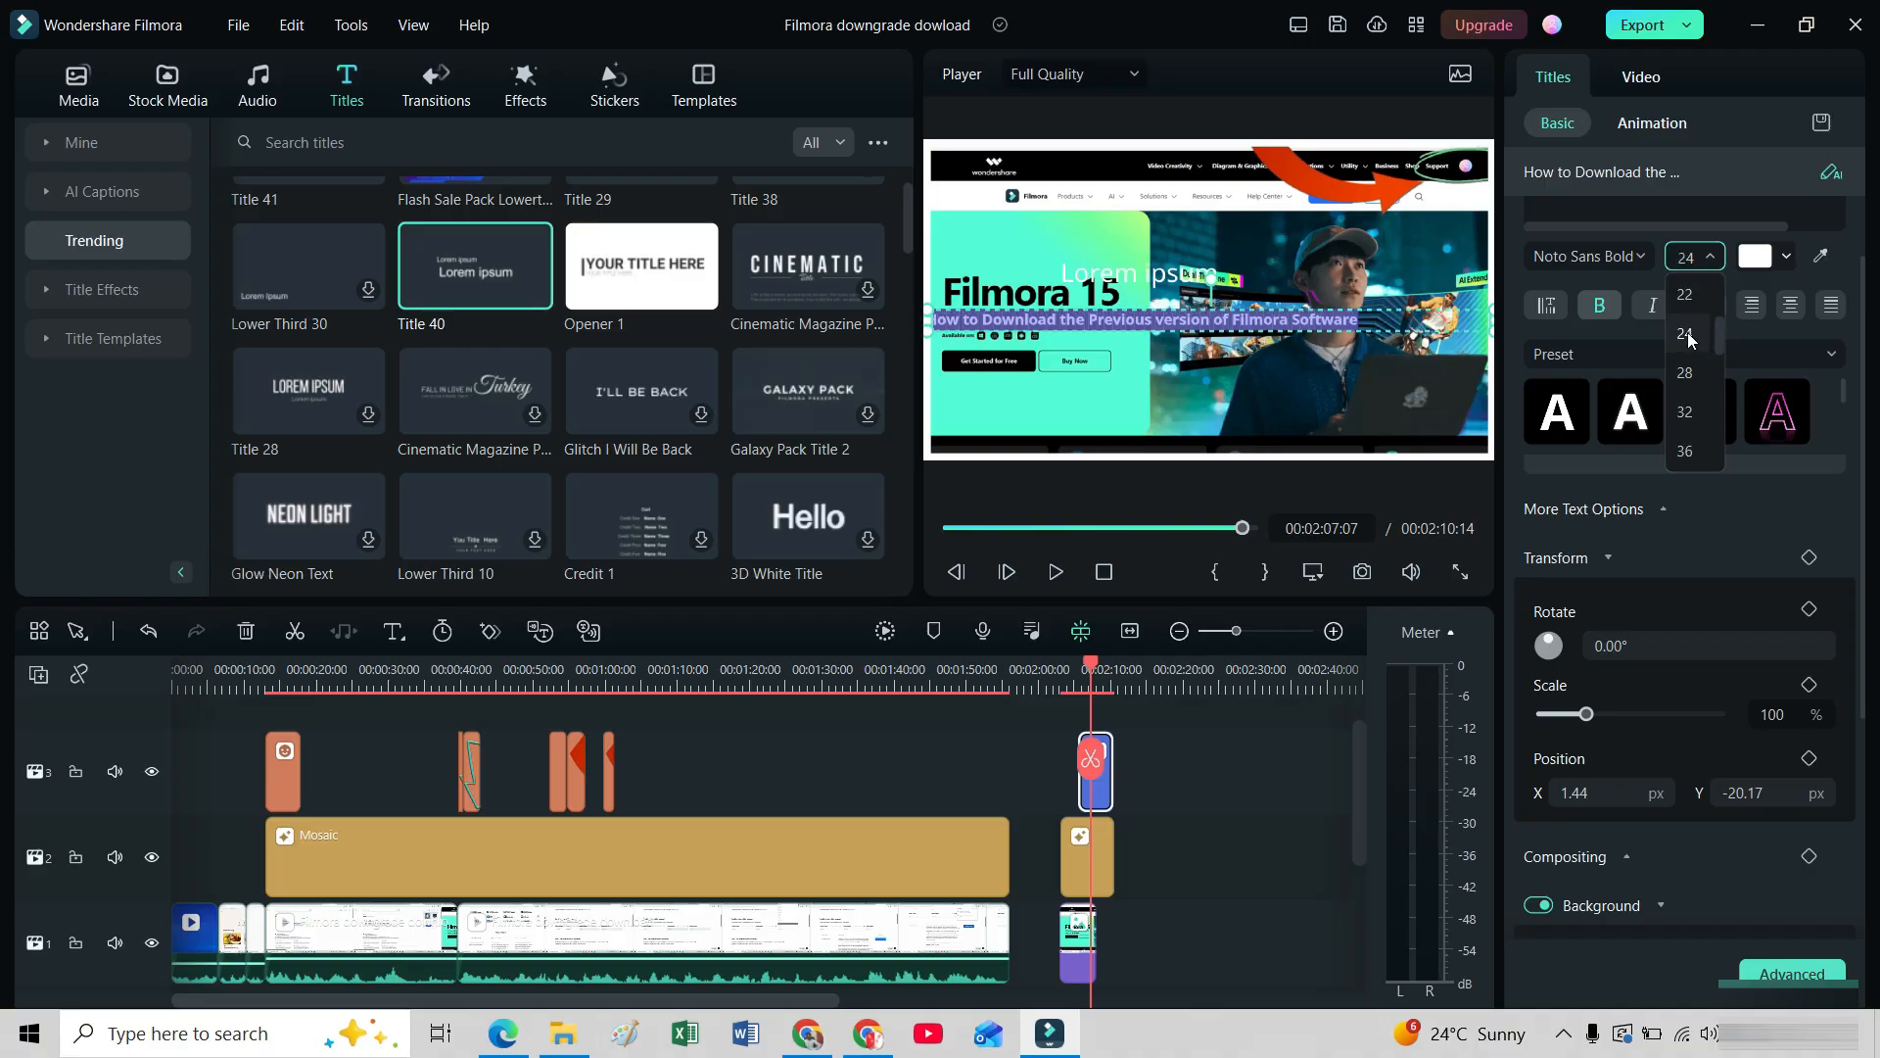
click(1685, 450)
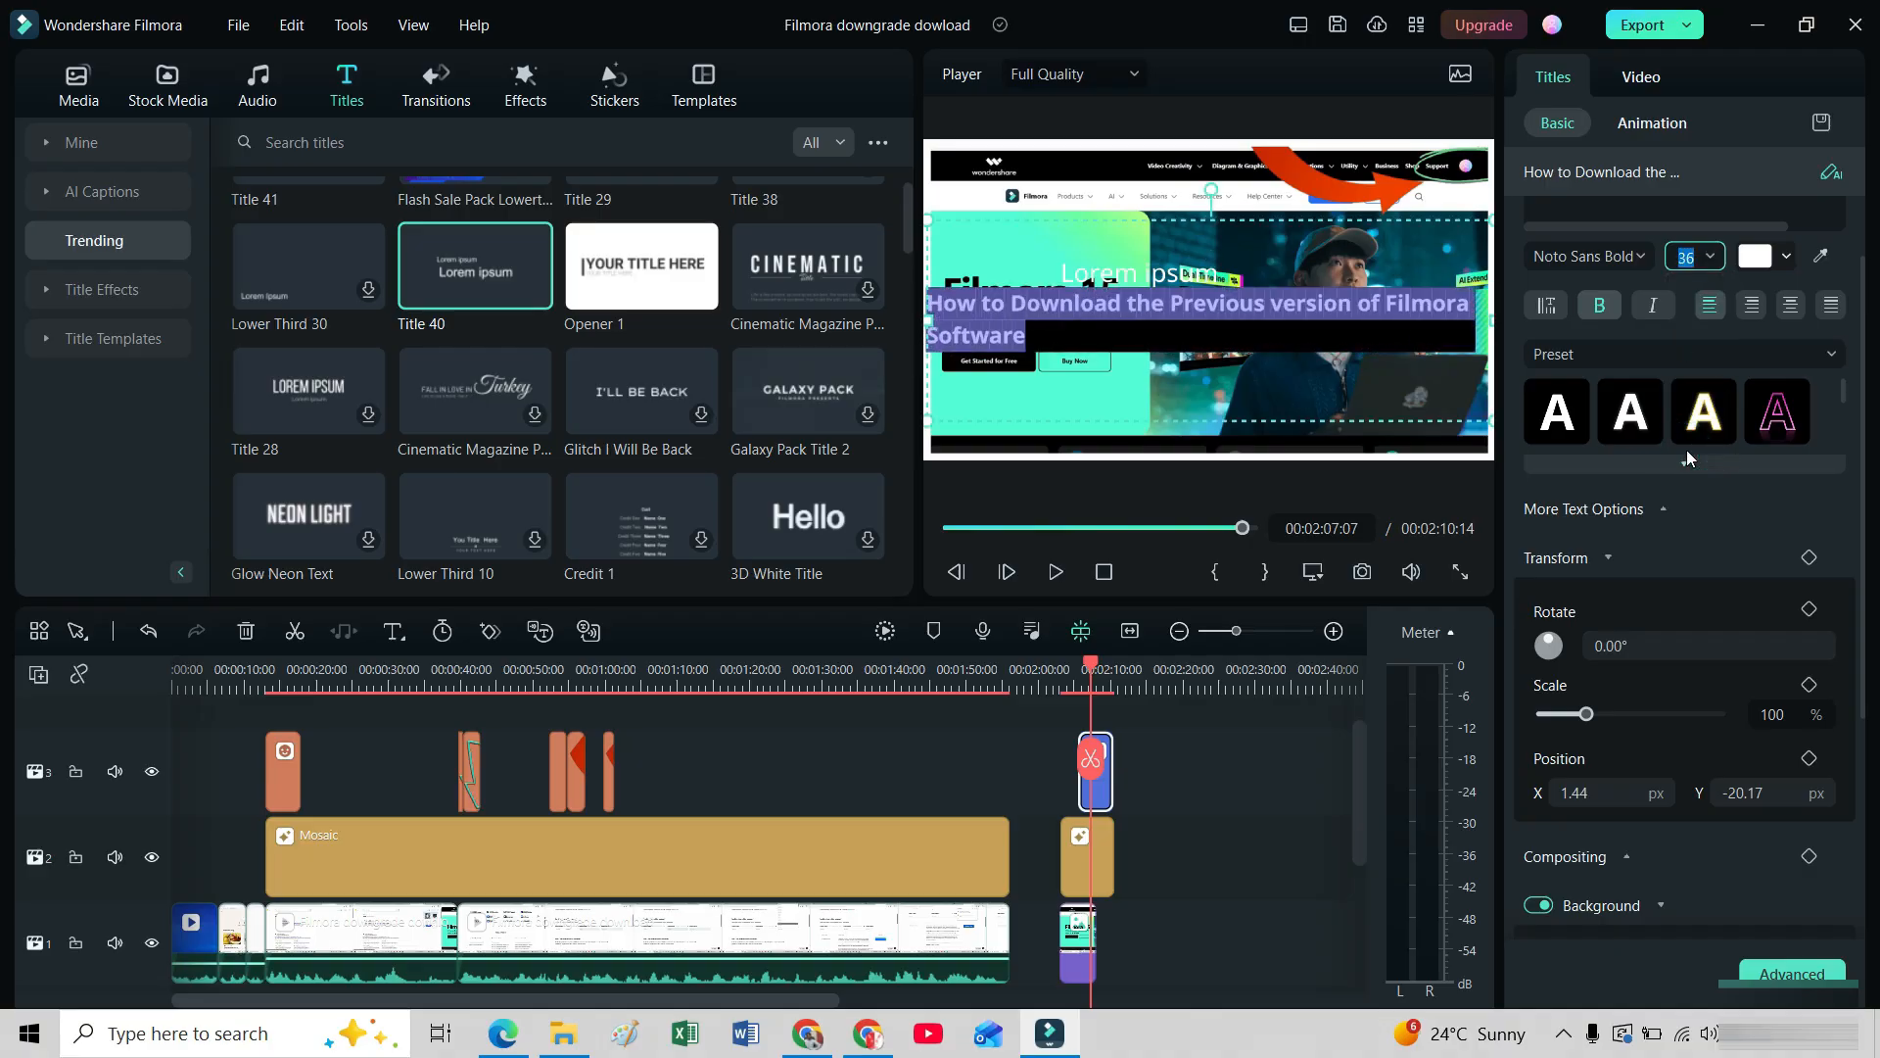
click(1694, 257)
click(1686, 333)
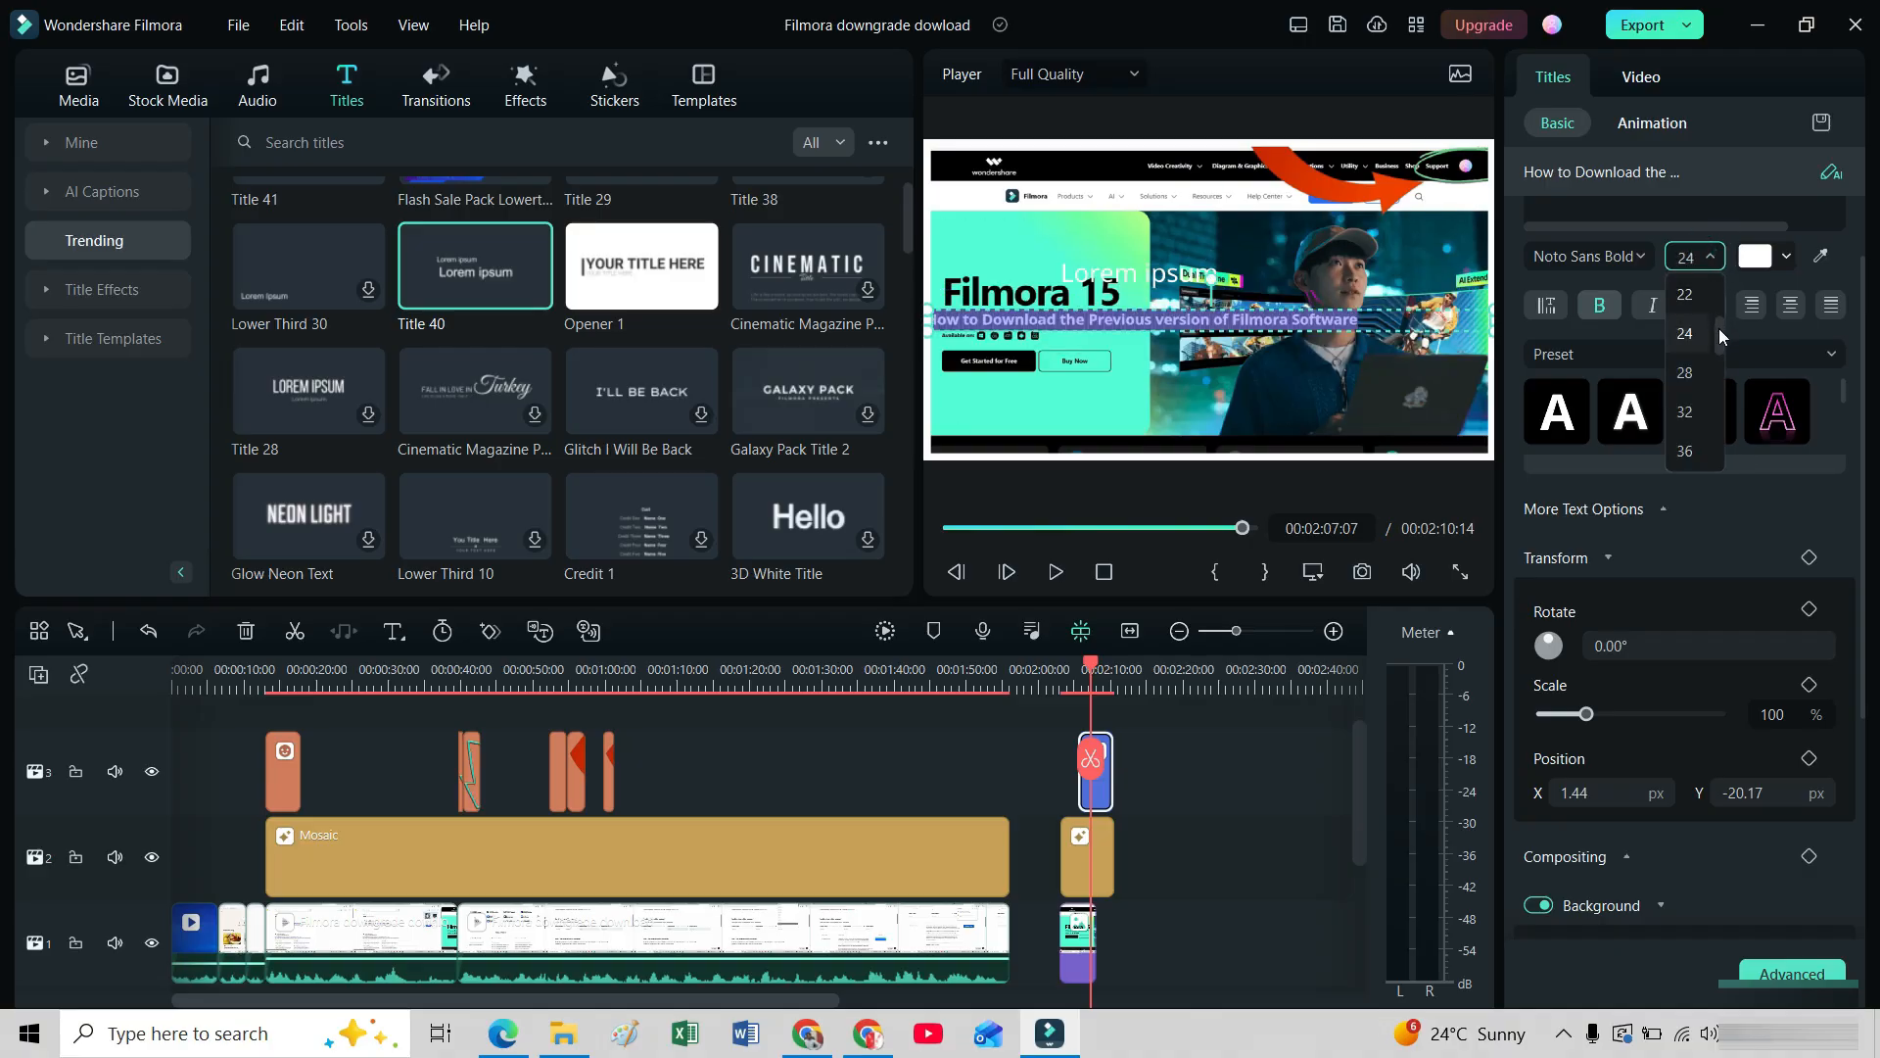
drag(1718, 327, 1720, 356)
click(1684, 333)
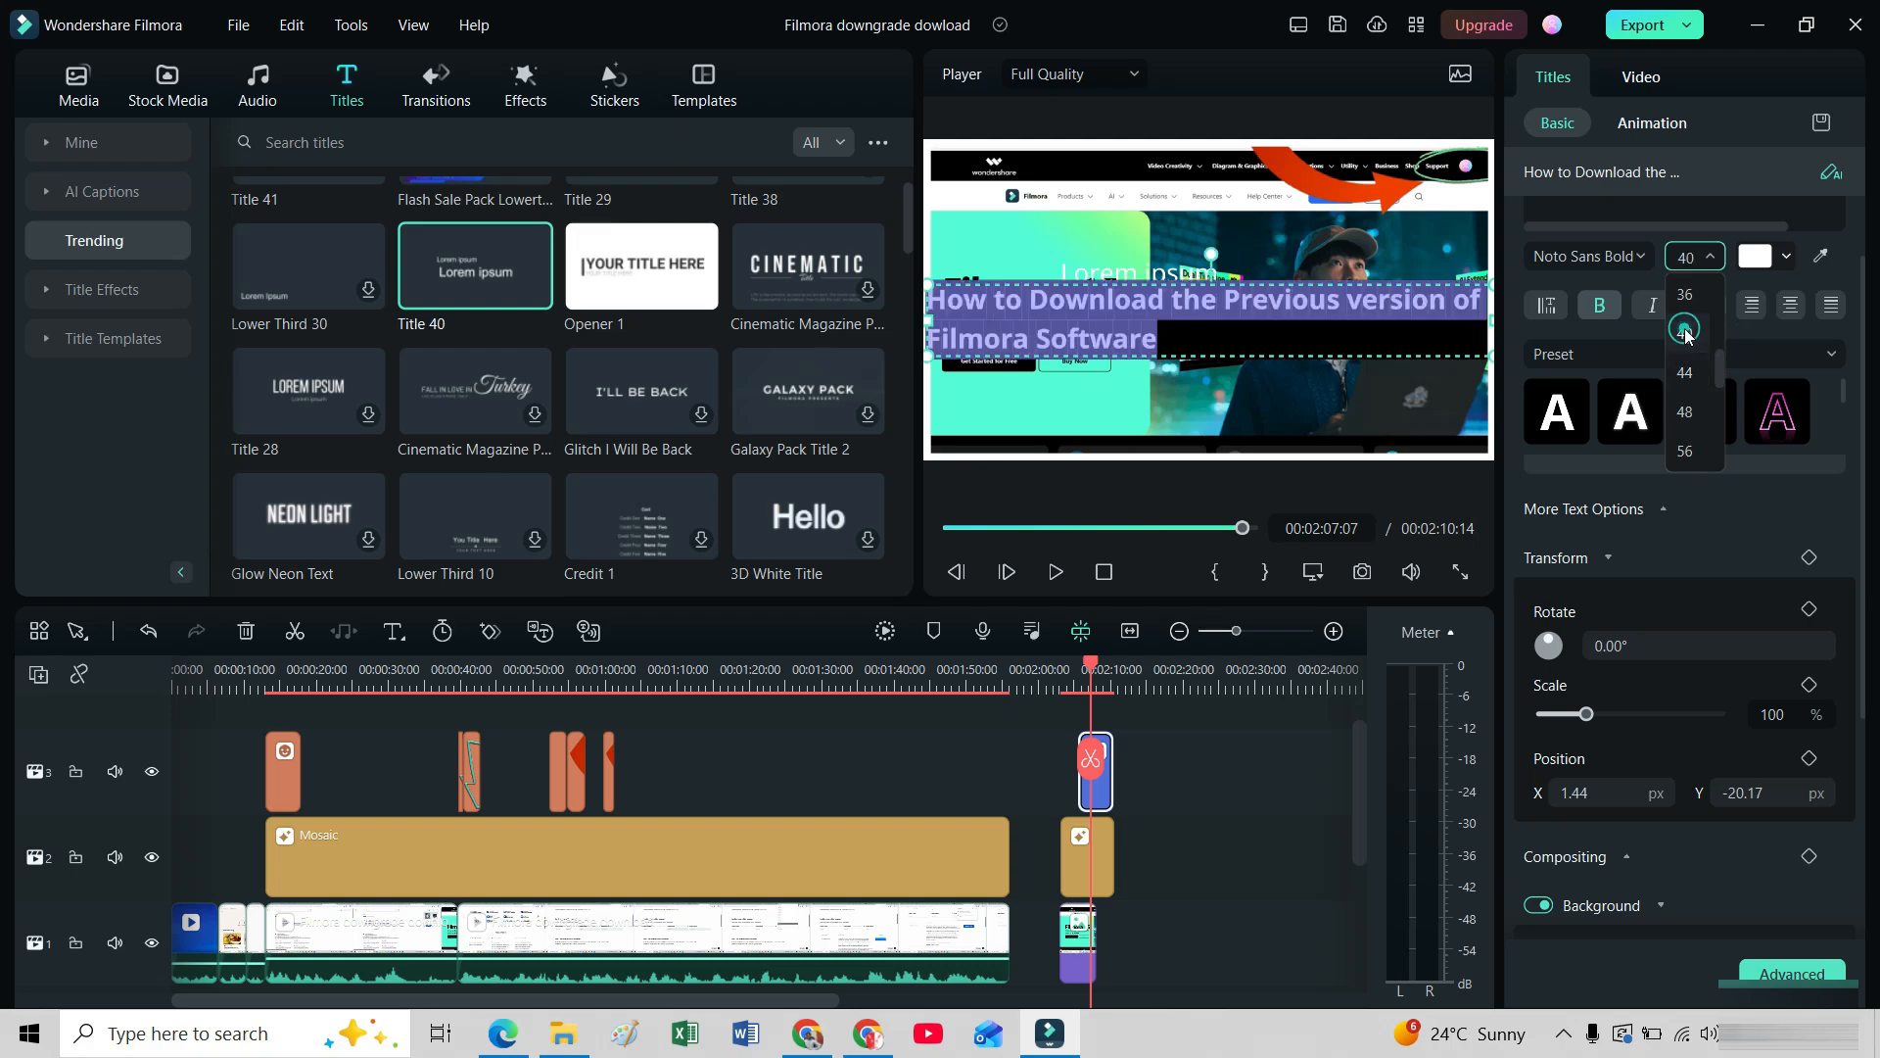
key(Up)
key(Down)
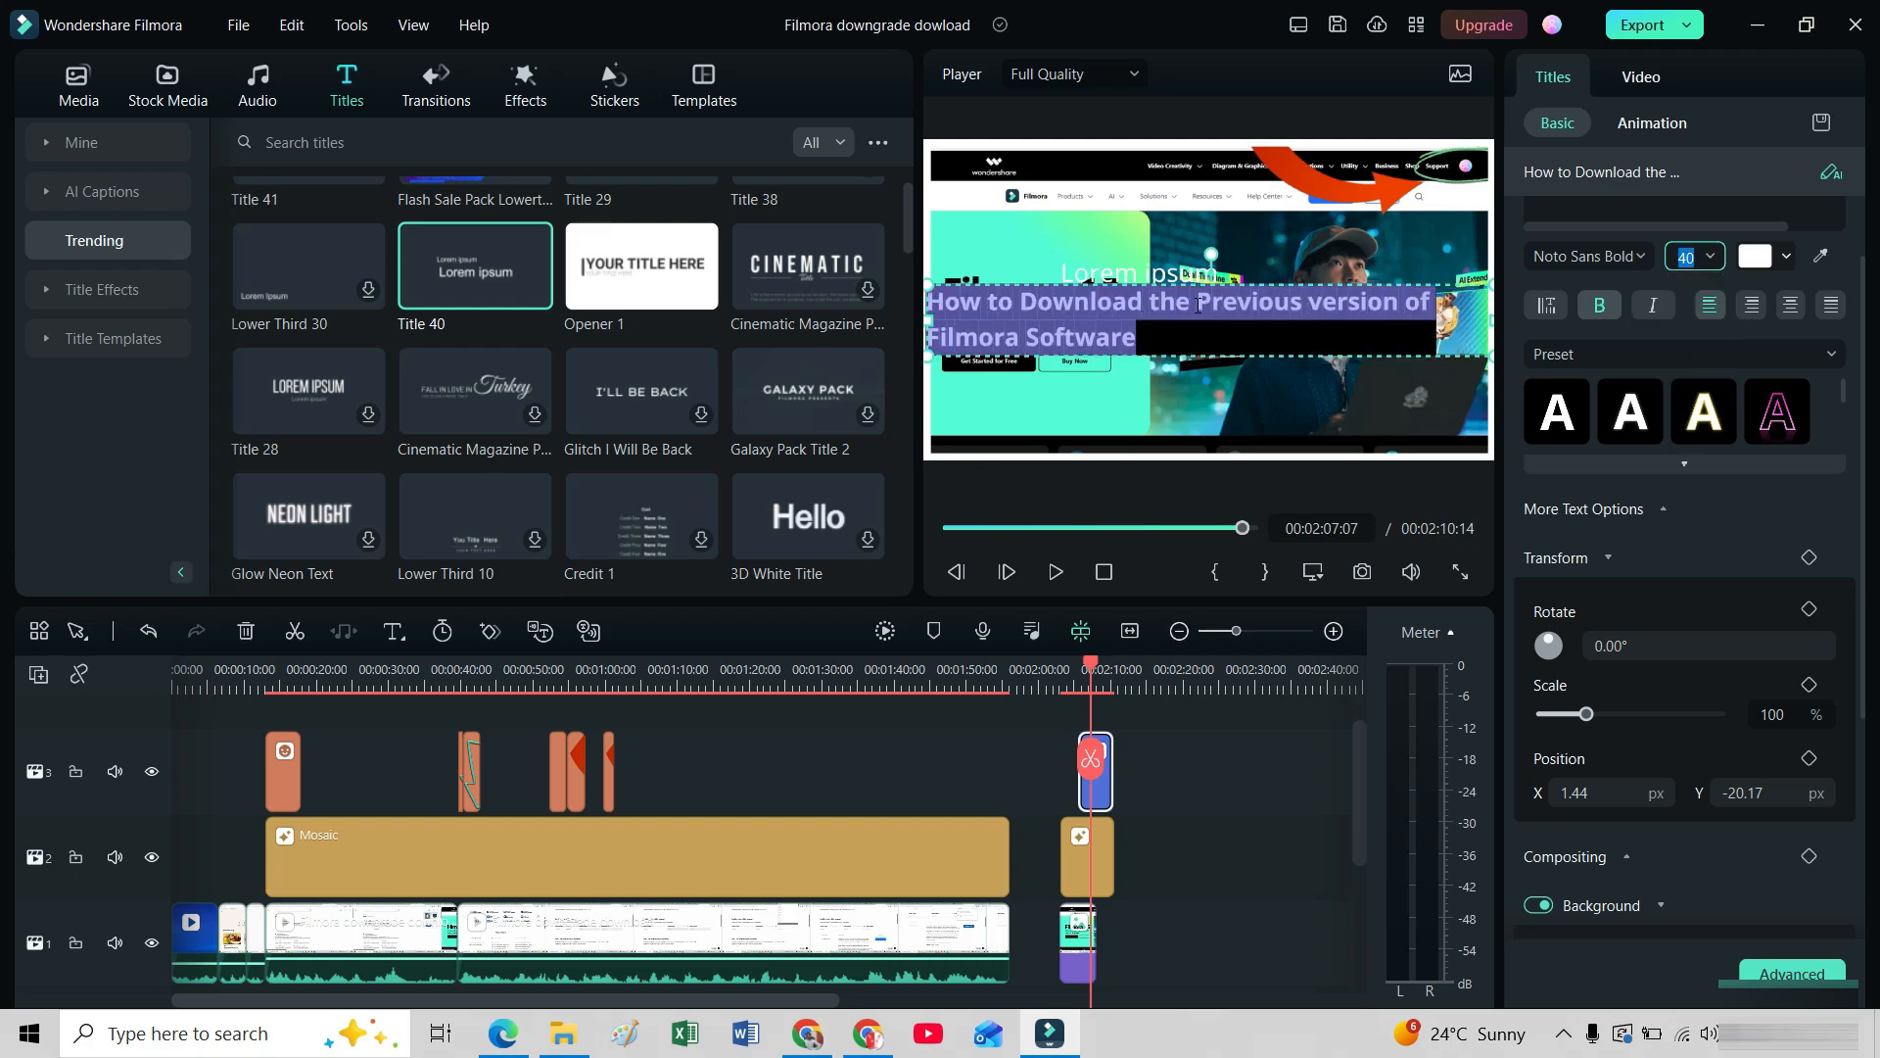
Break the headline after "Download" with a capitalised "The" starting the second line, and centre-align the text.
click(1161, 301)
key(BackSpace)
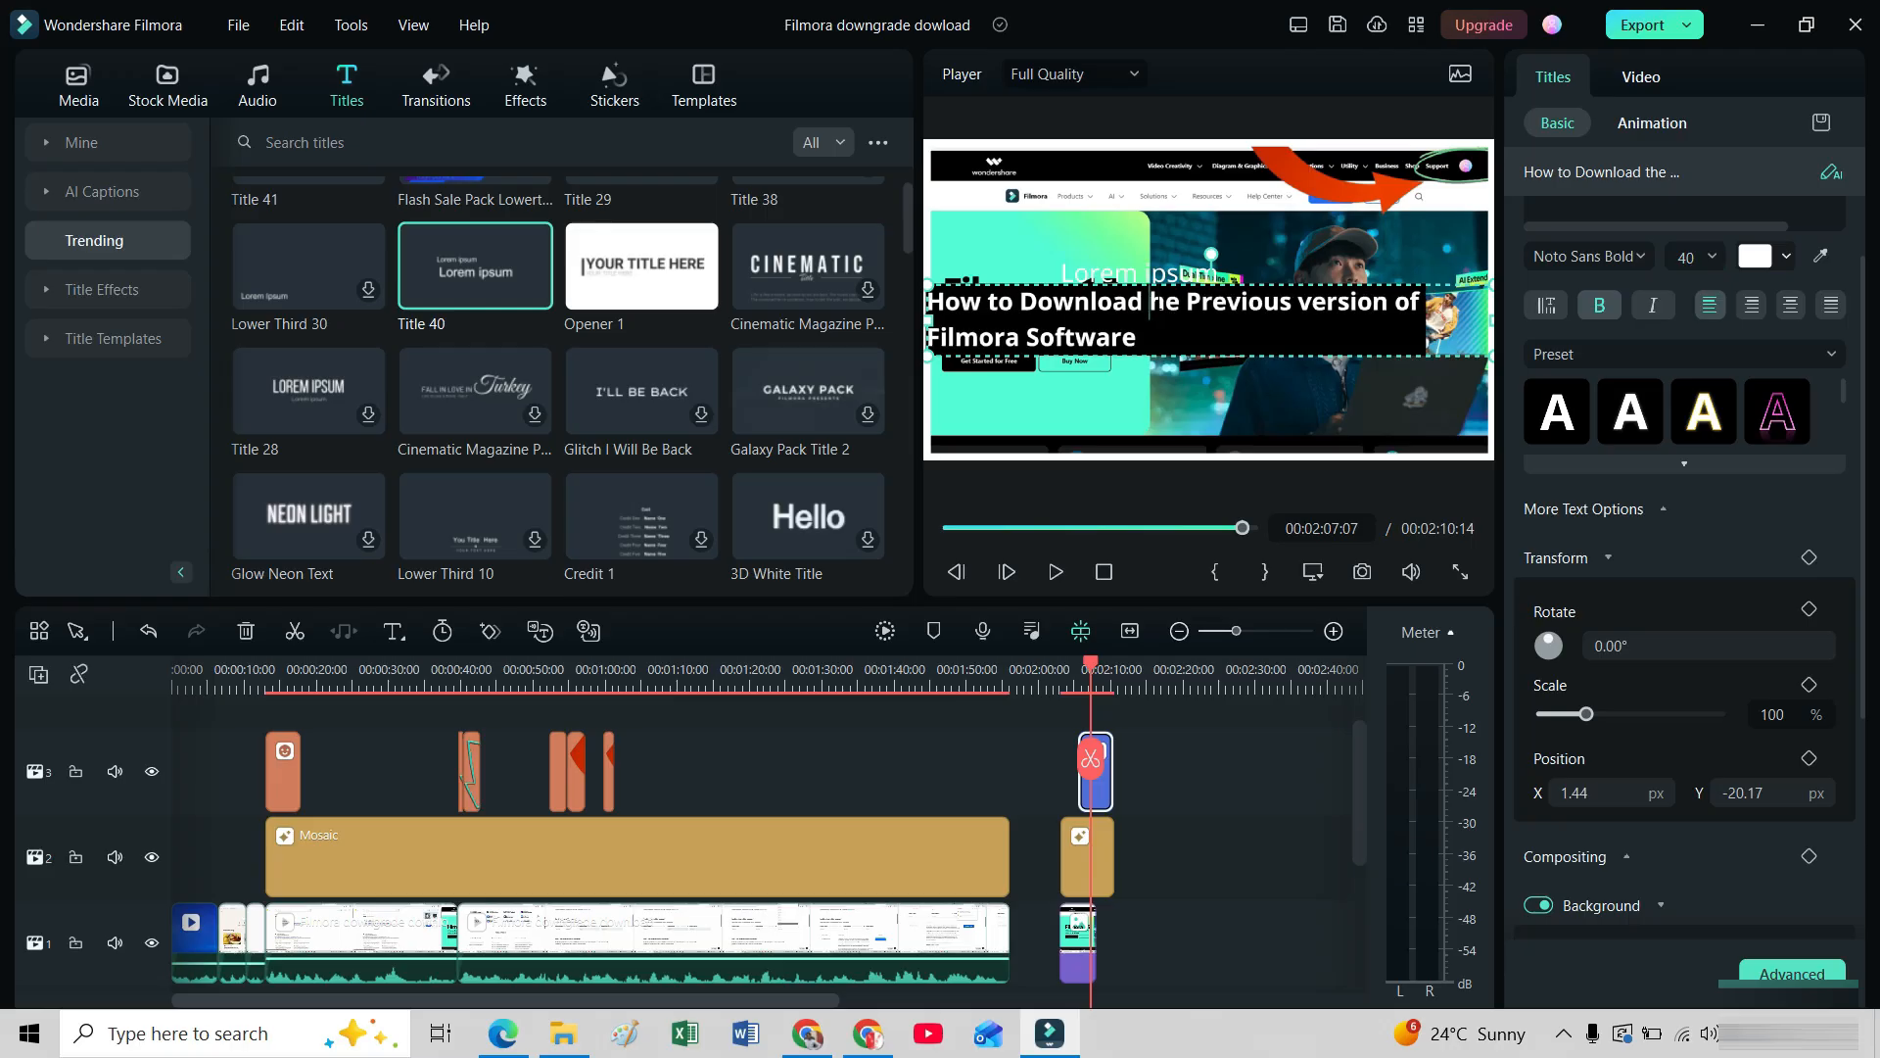
text(T)
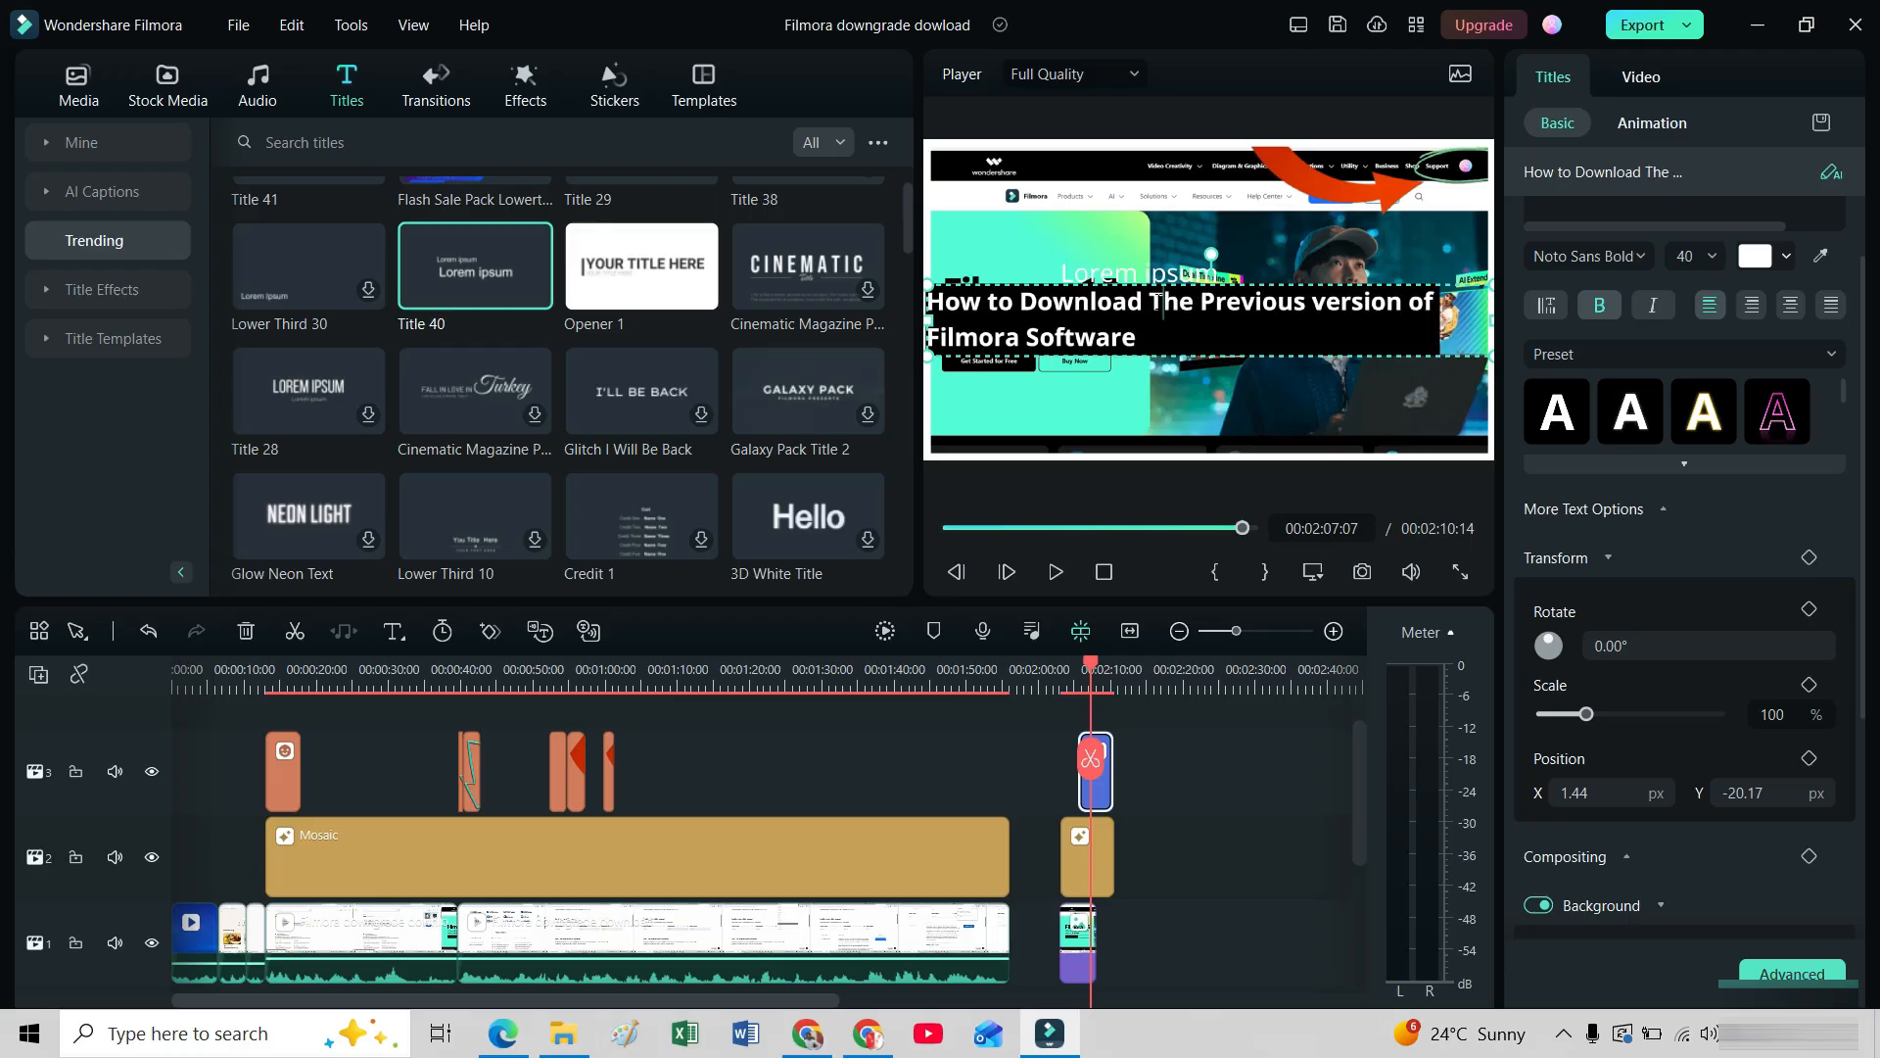
key(Return)
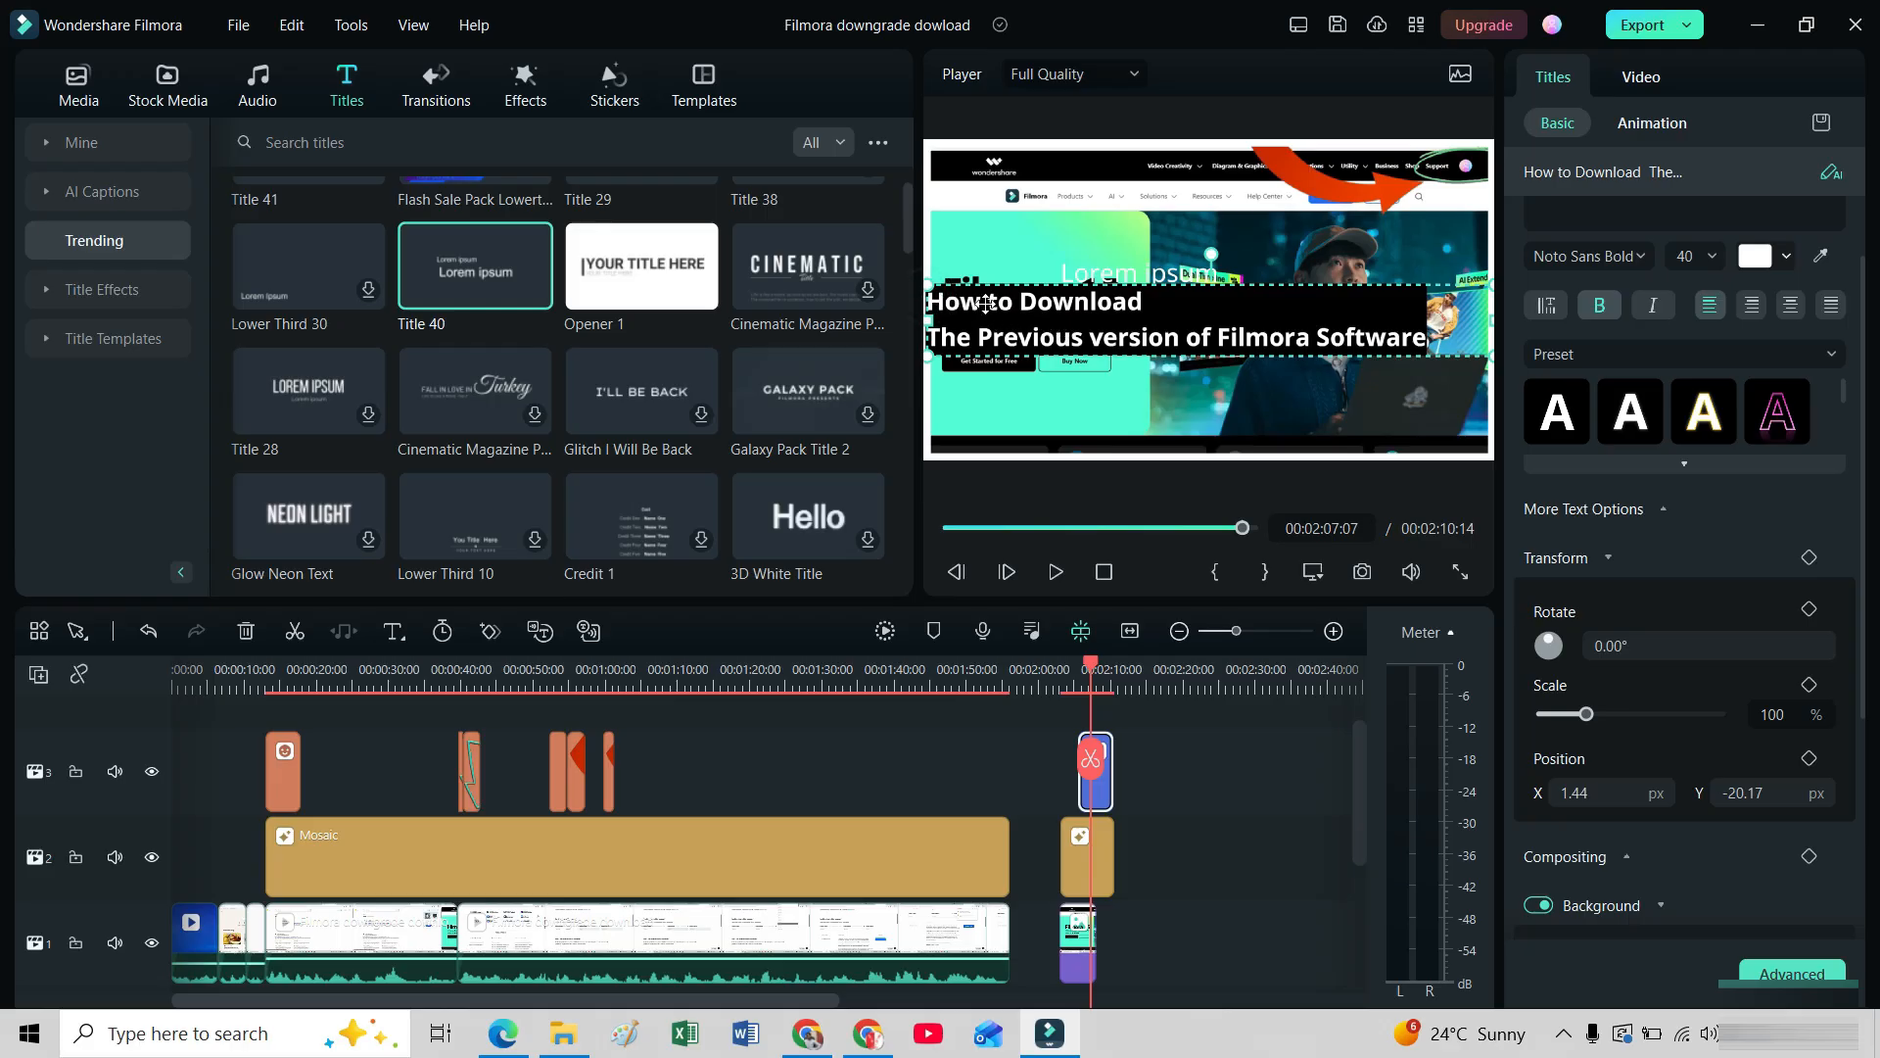
click(1751, 304)
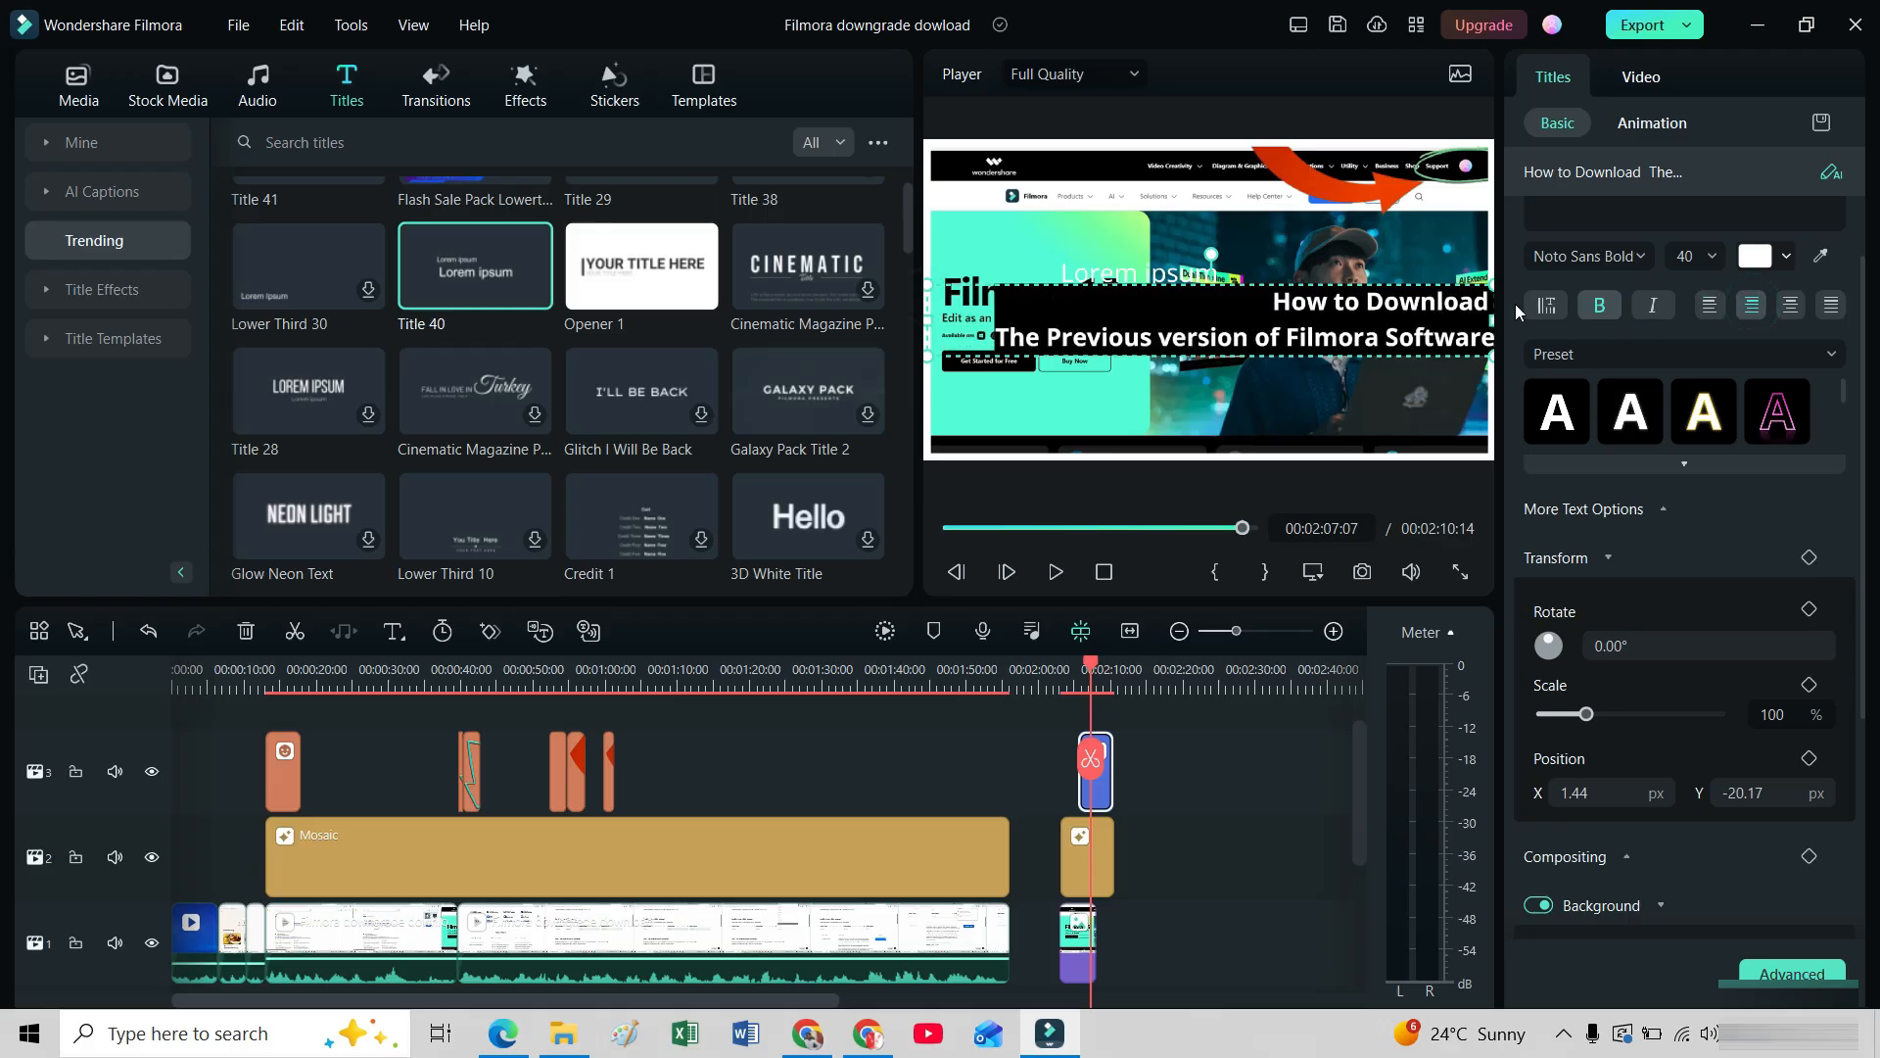
click(1790, 305)
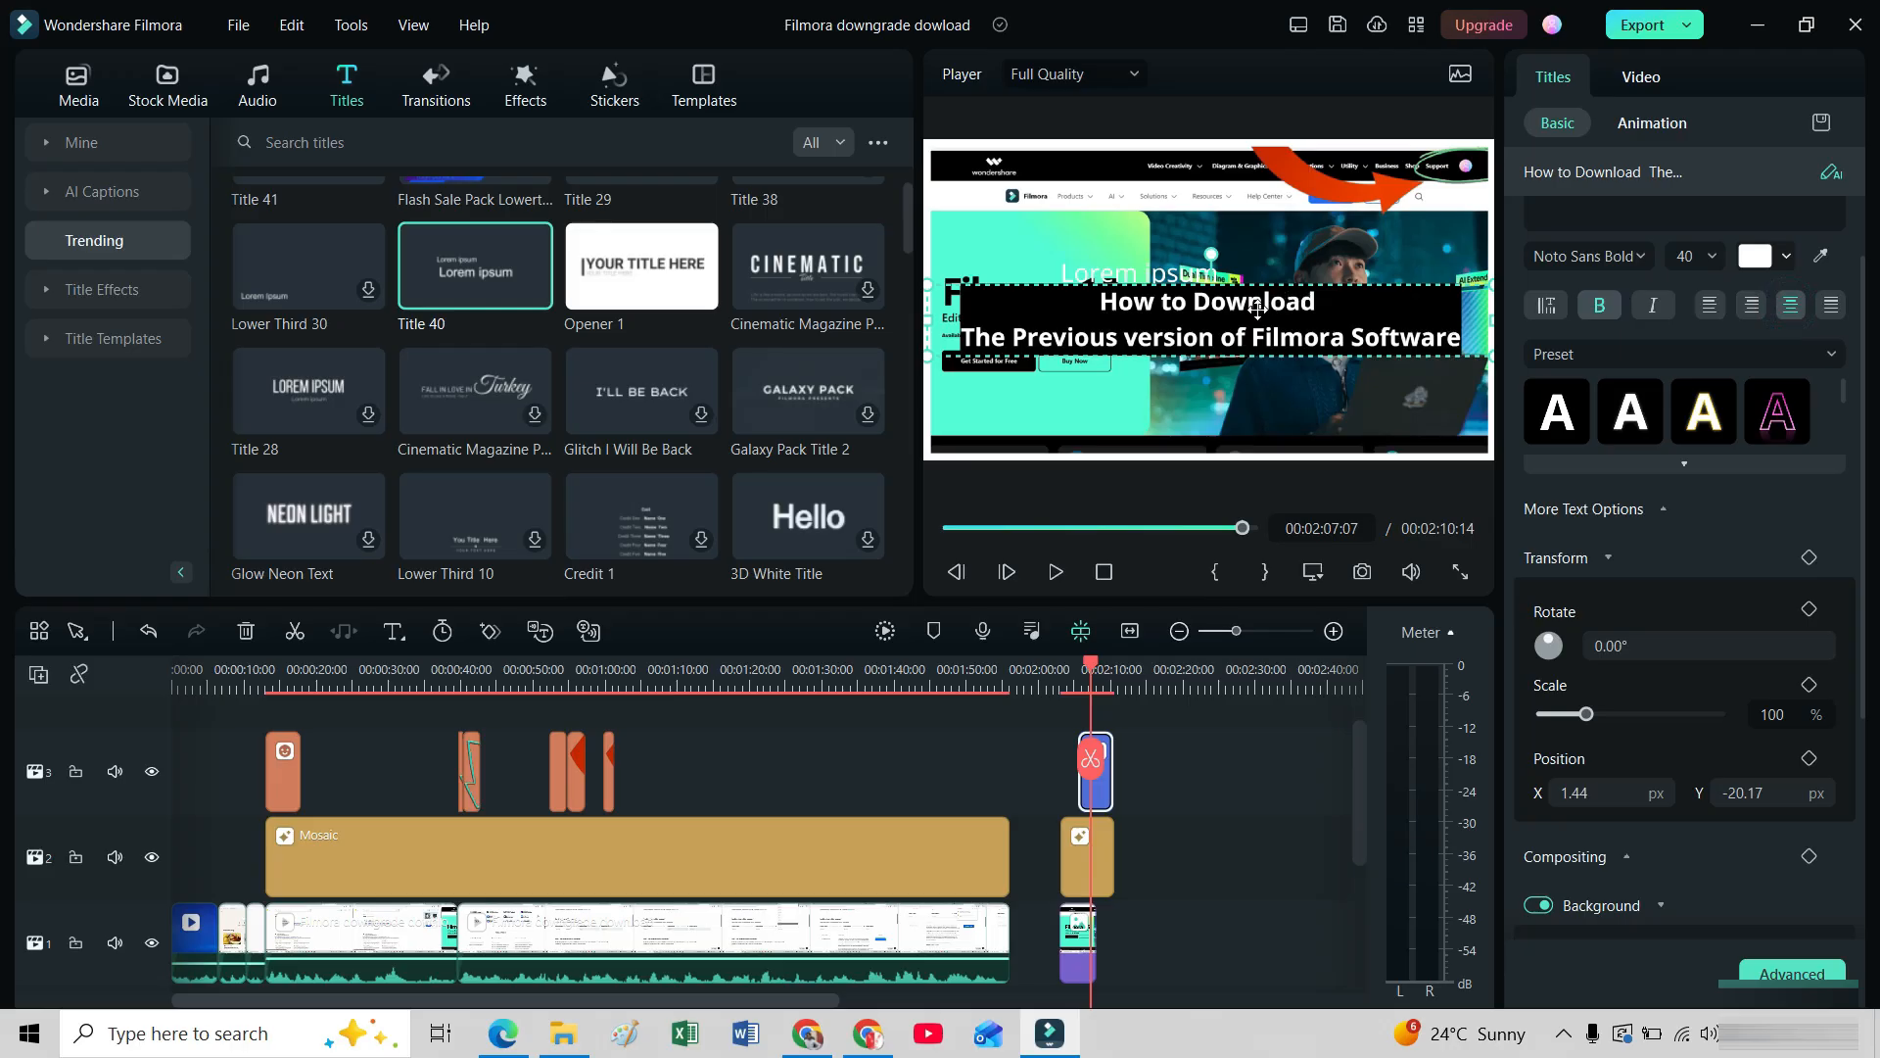
Move the headline to the bottom of the frame, at about Y -112 px, and delete the leftover "Lorem ipsum" placeholder text.
drag(1238, 322, 1240, 398)
drag(1237, 403, 1238, 411)
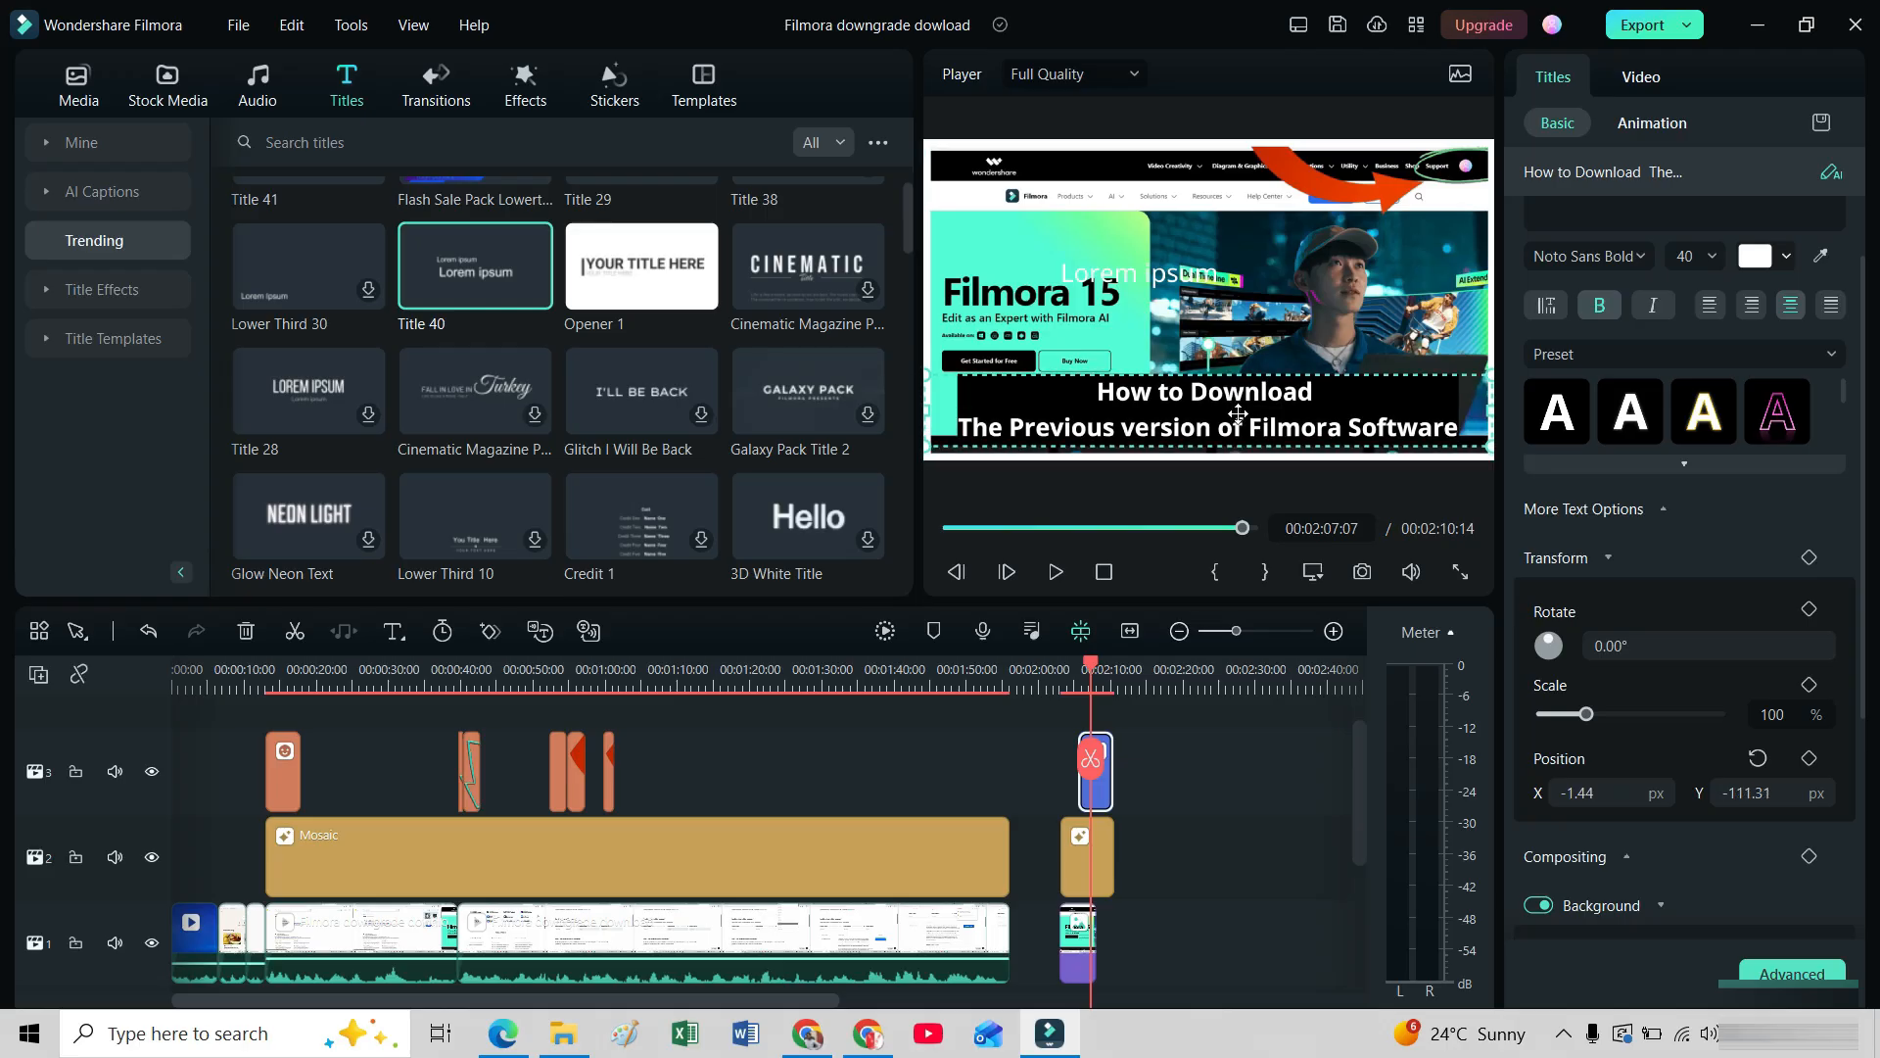
click(1123, 291)
key(Delete)
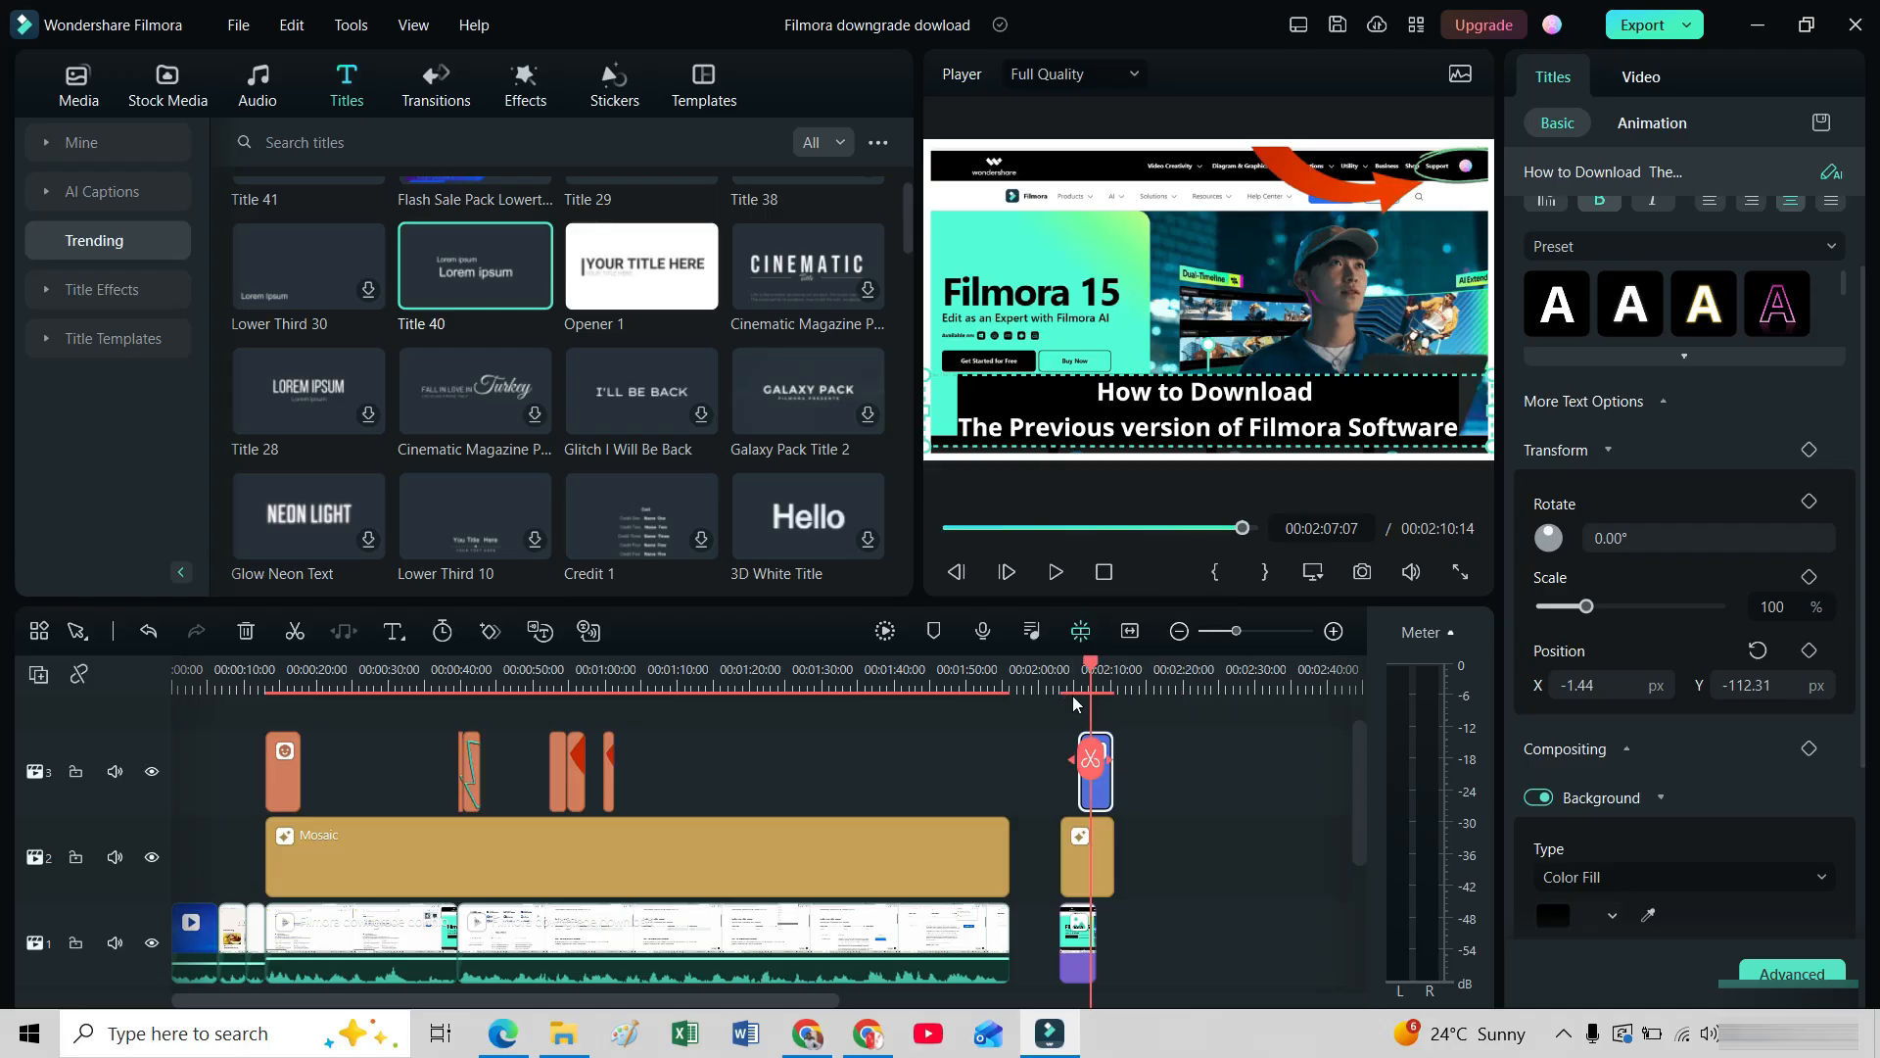
Save a PNG snapshot of the current frame to D:/, set as the thumbnail, and find it in the project media.
click(1363, 573)
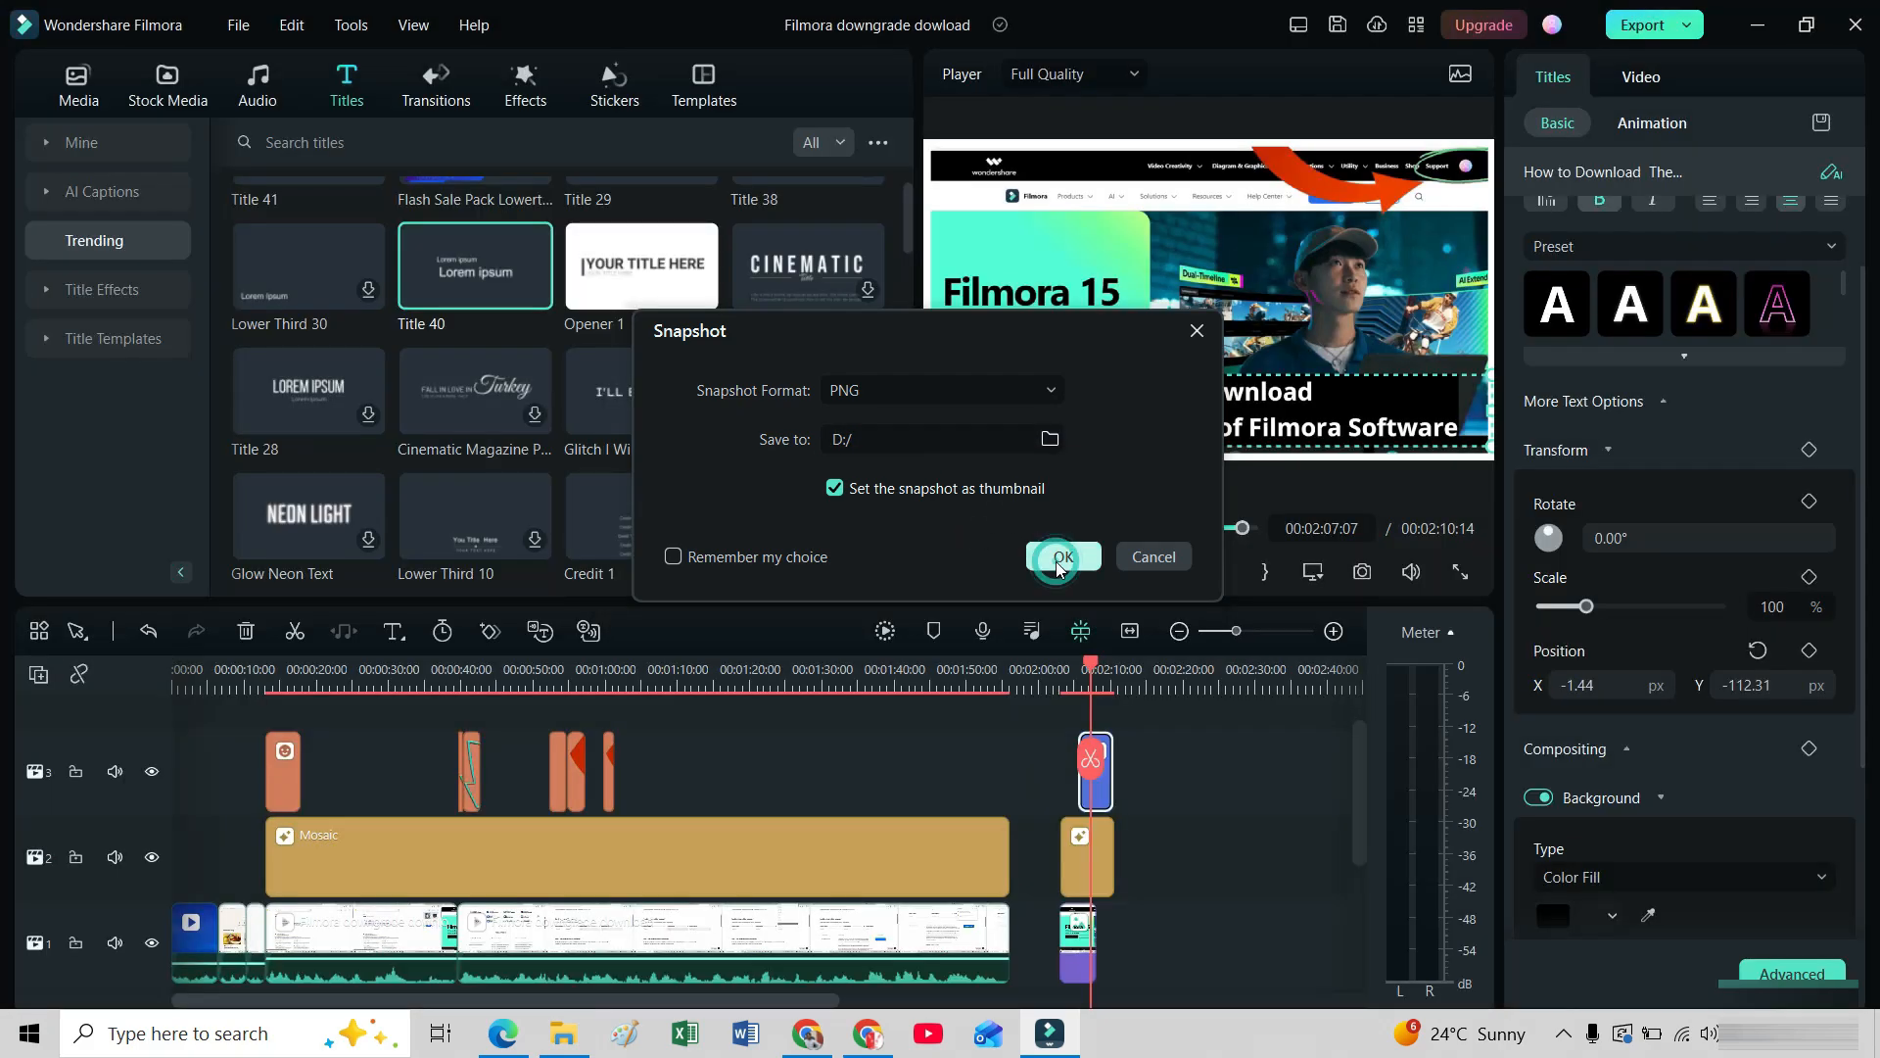
click(1059, 558)
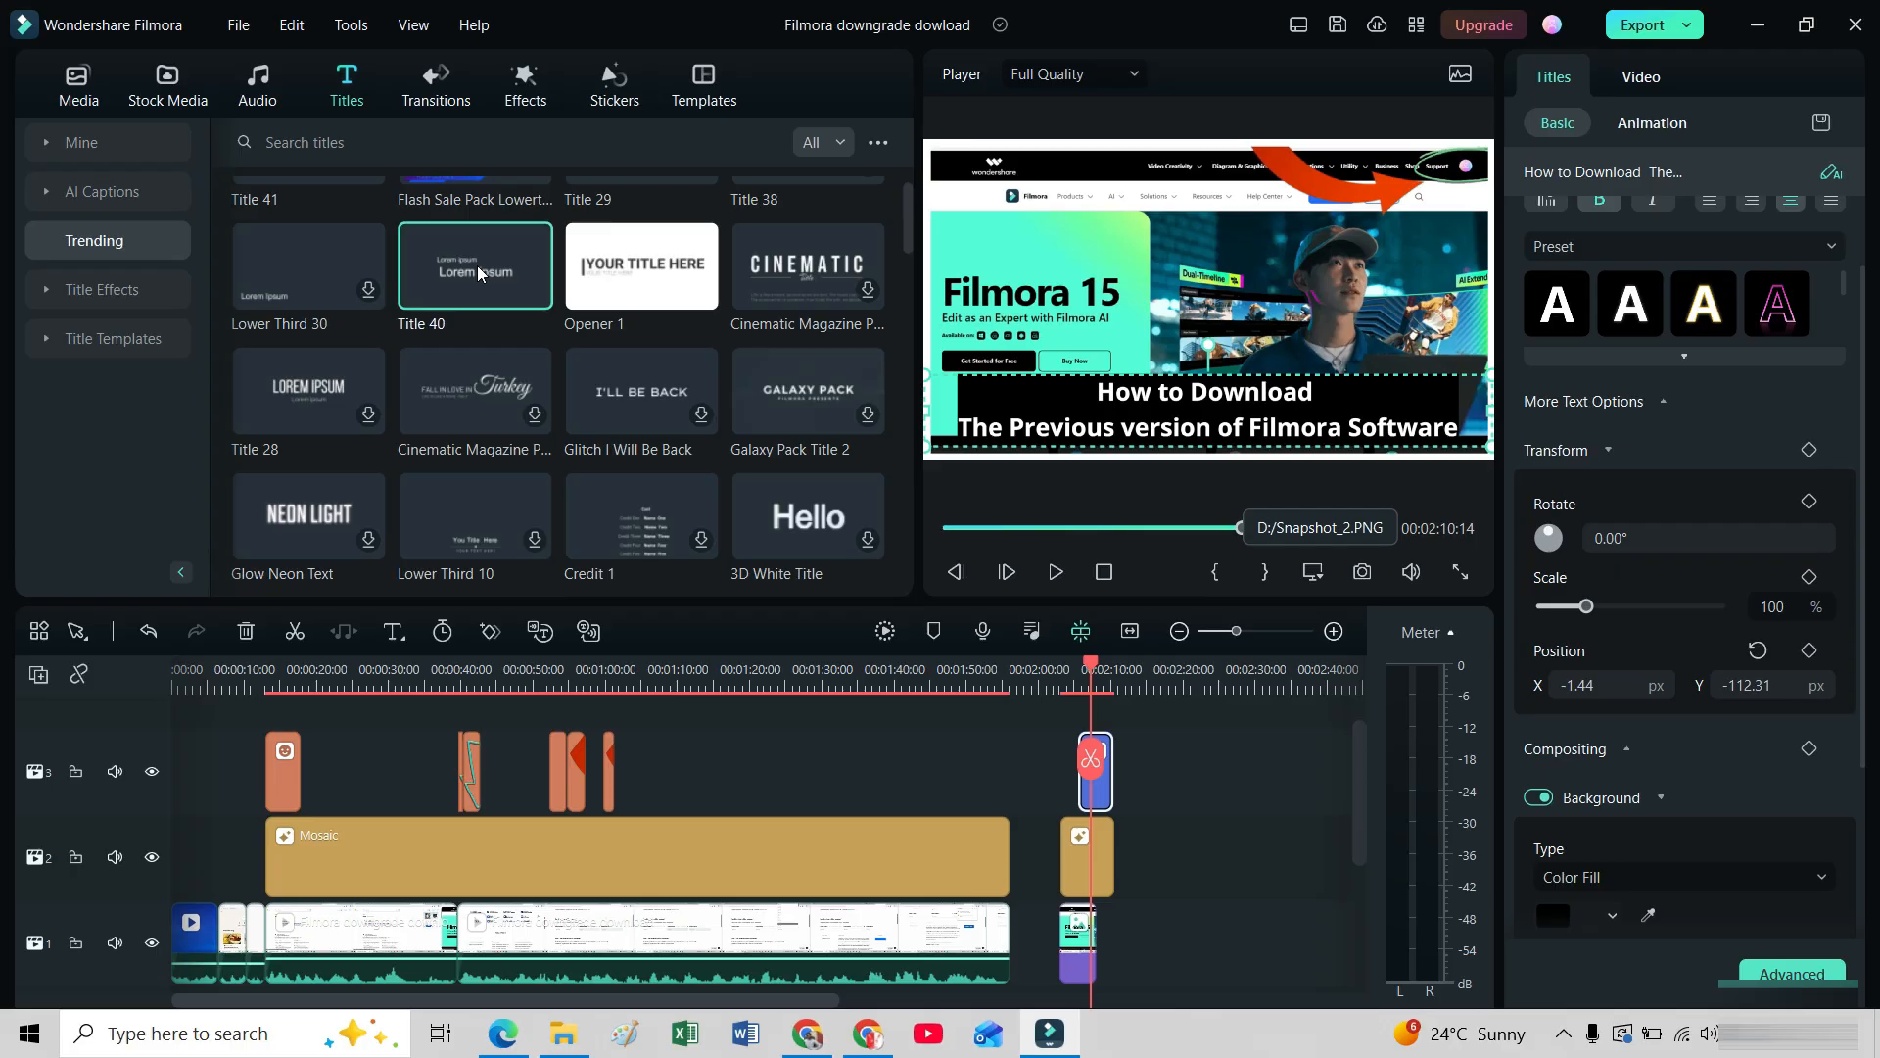
click(175, 102)
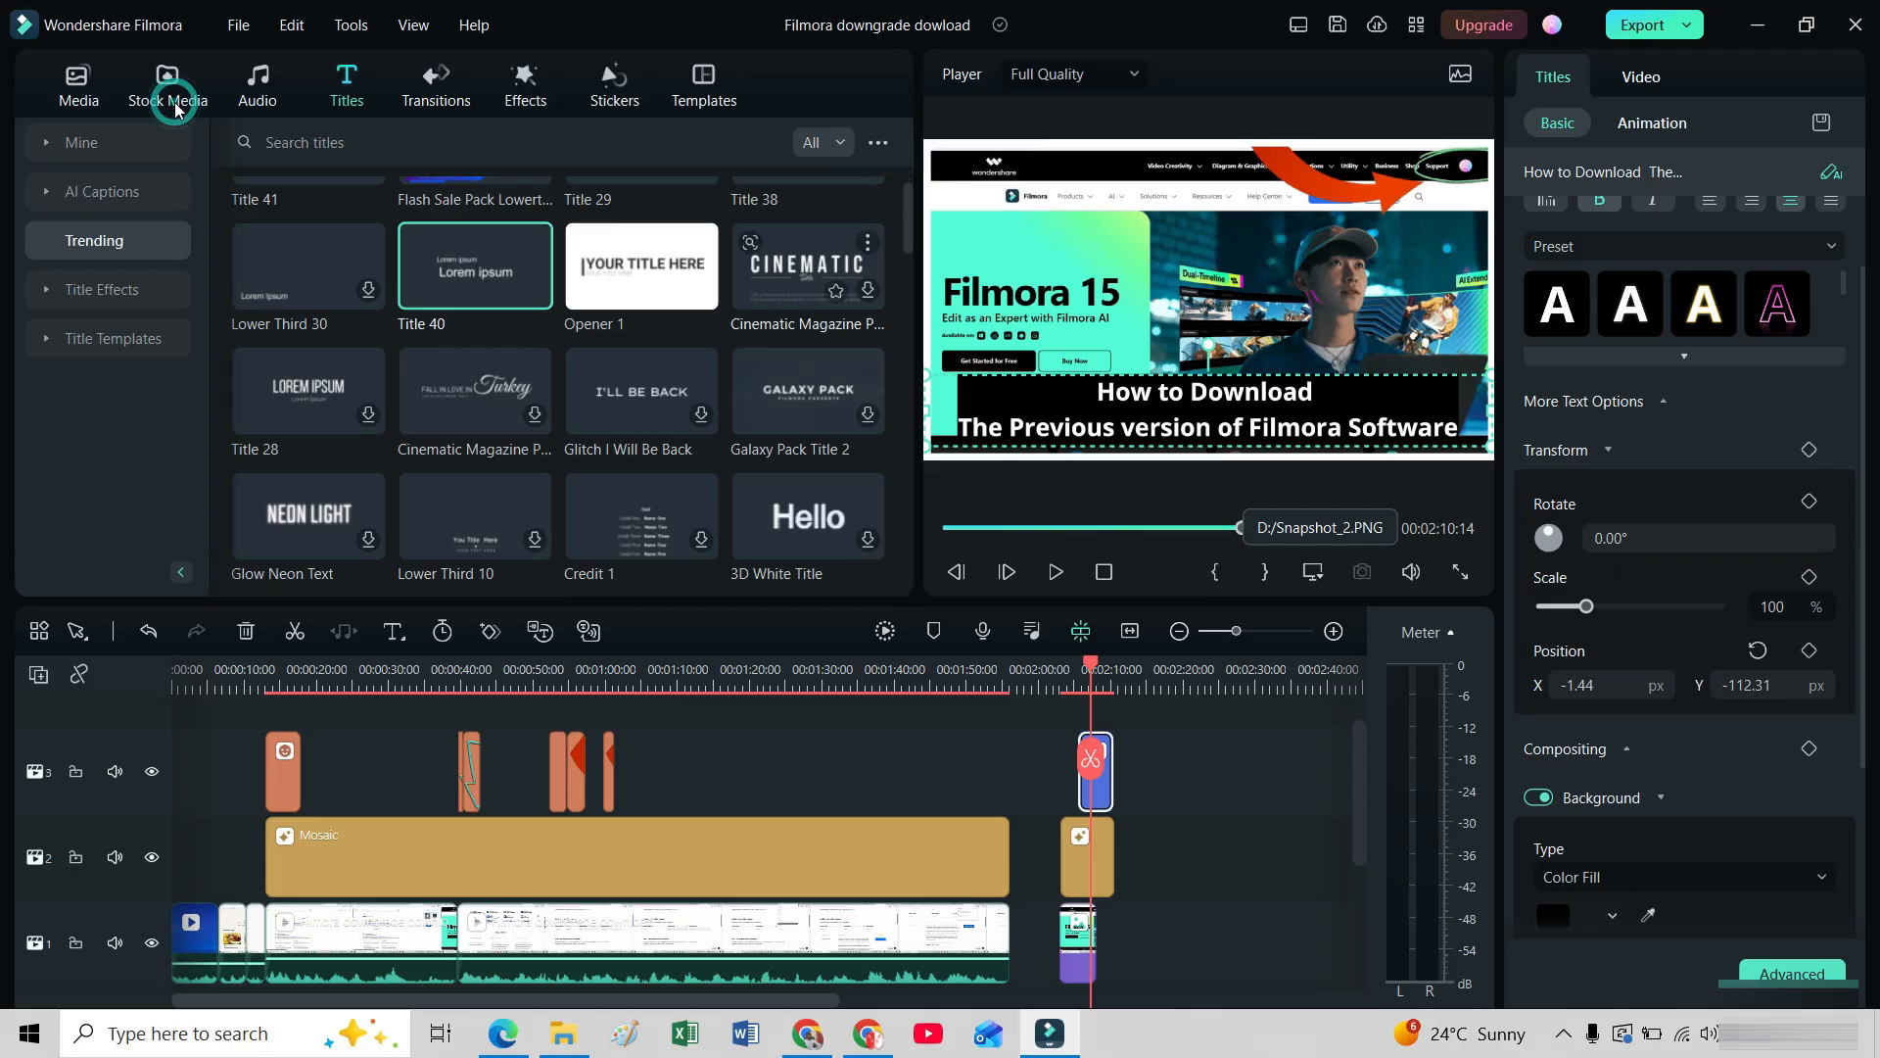
click(86, 102)
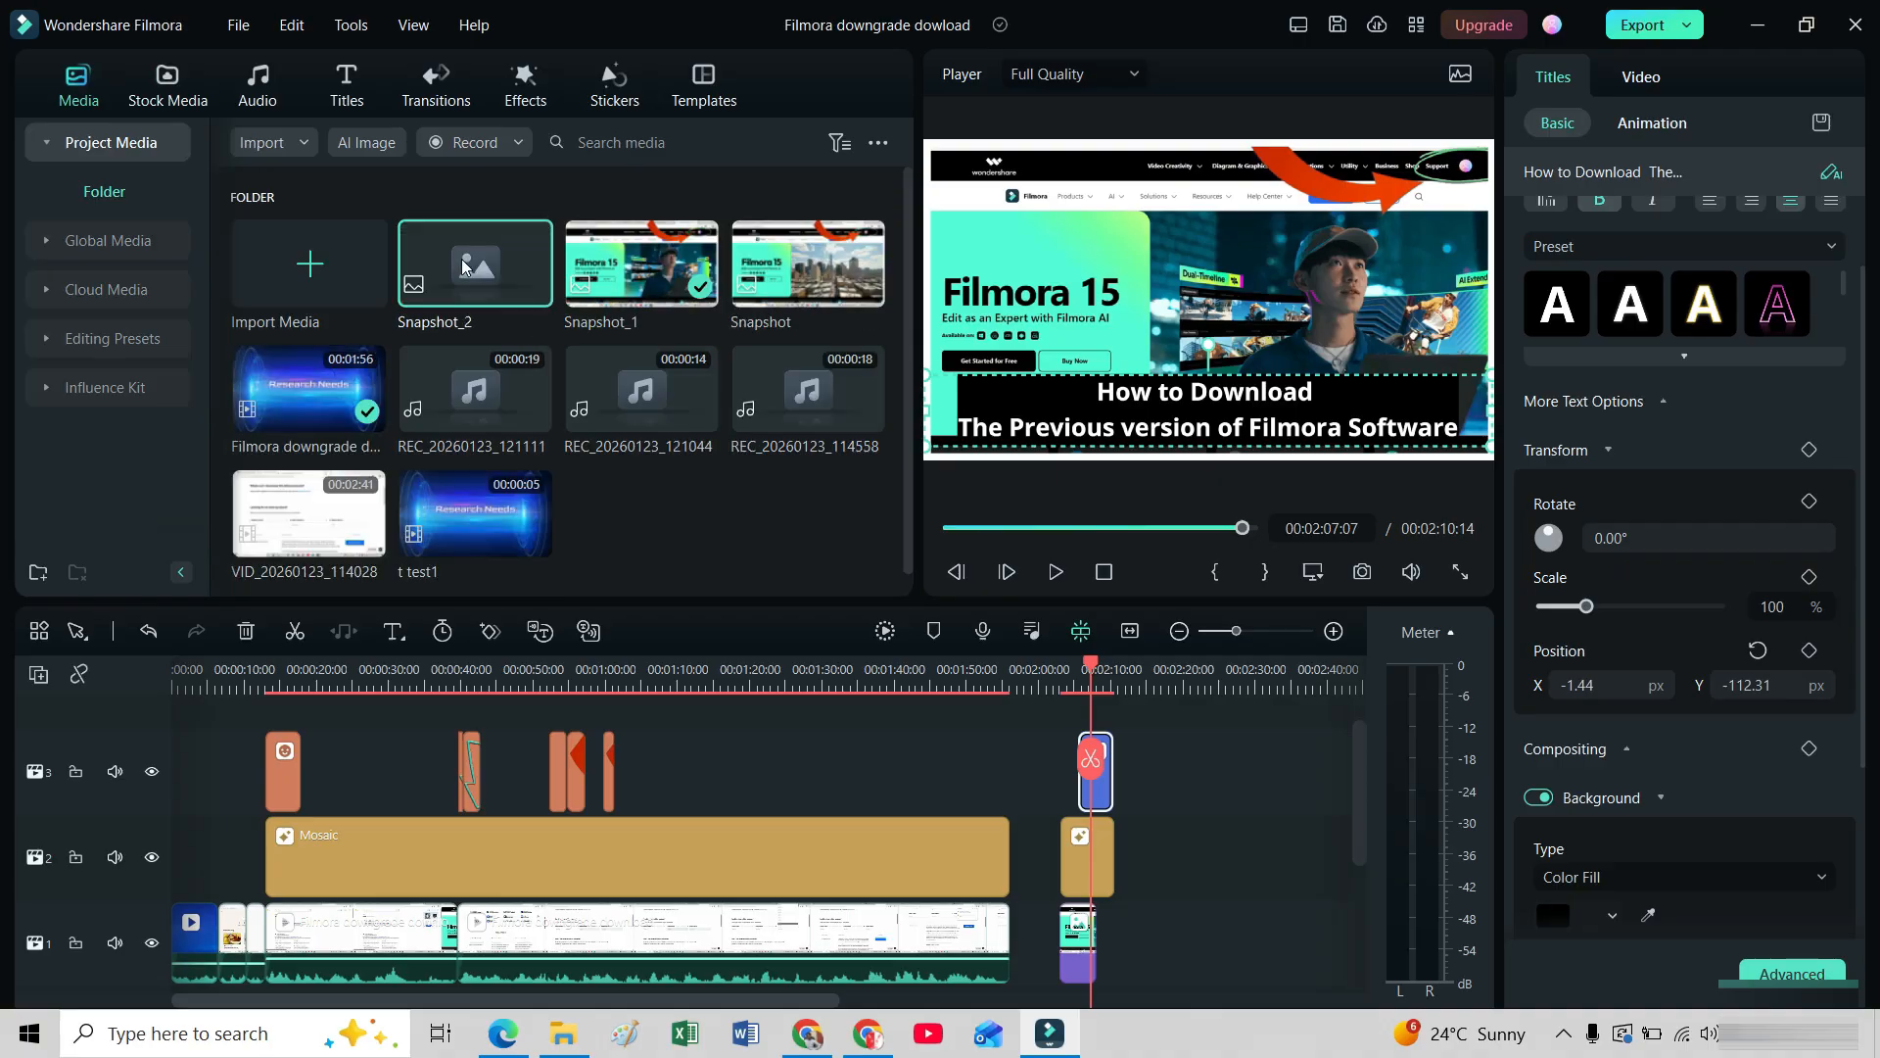
mouse_move(473, 288)
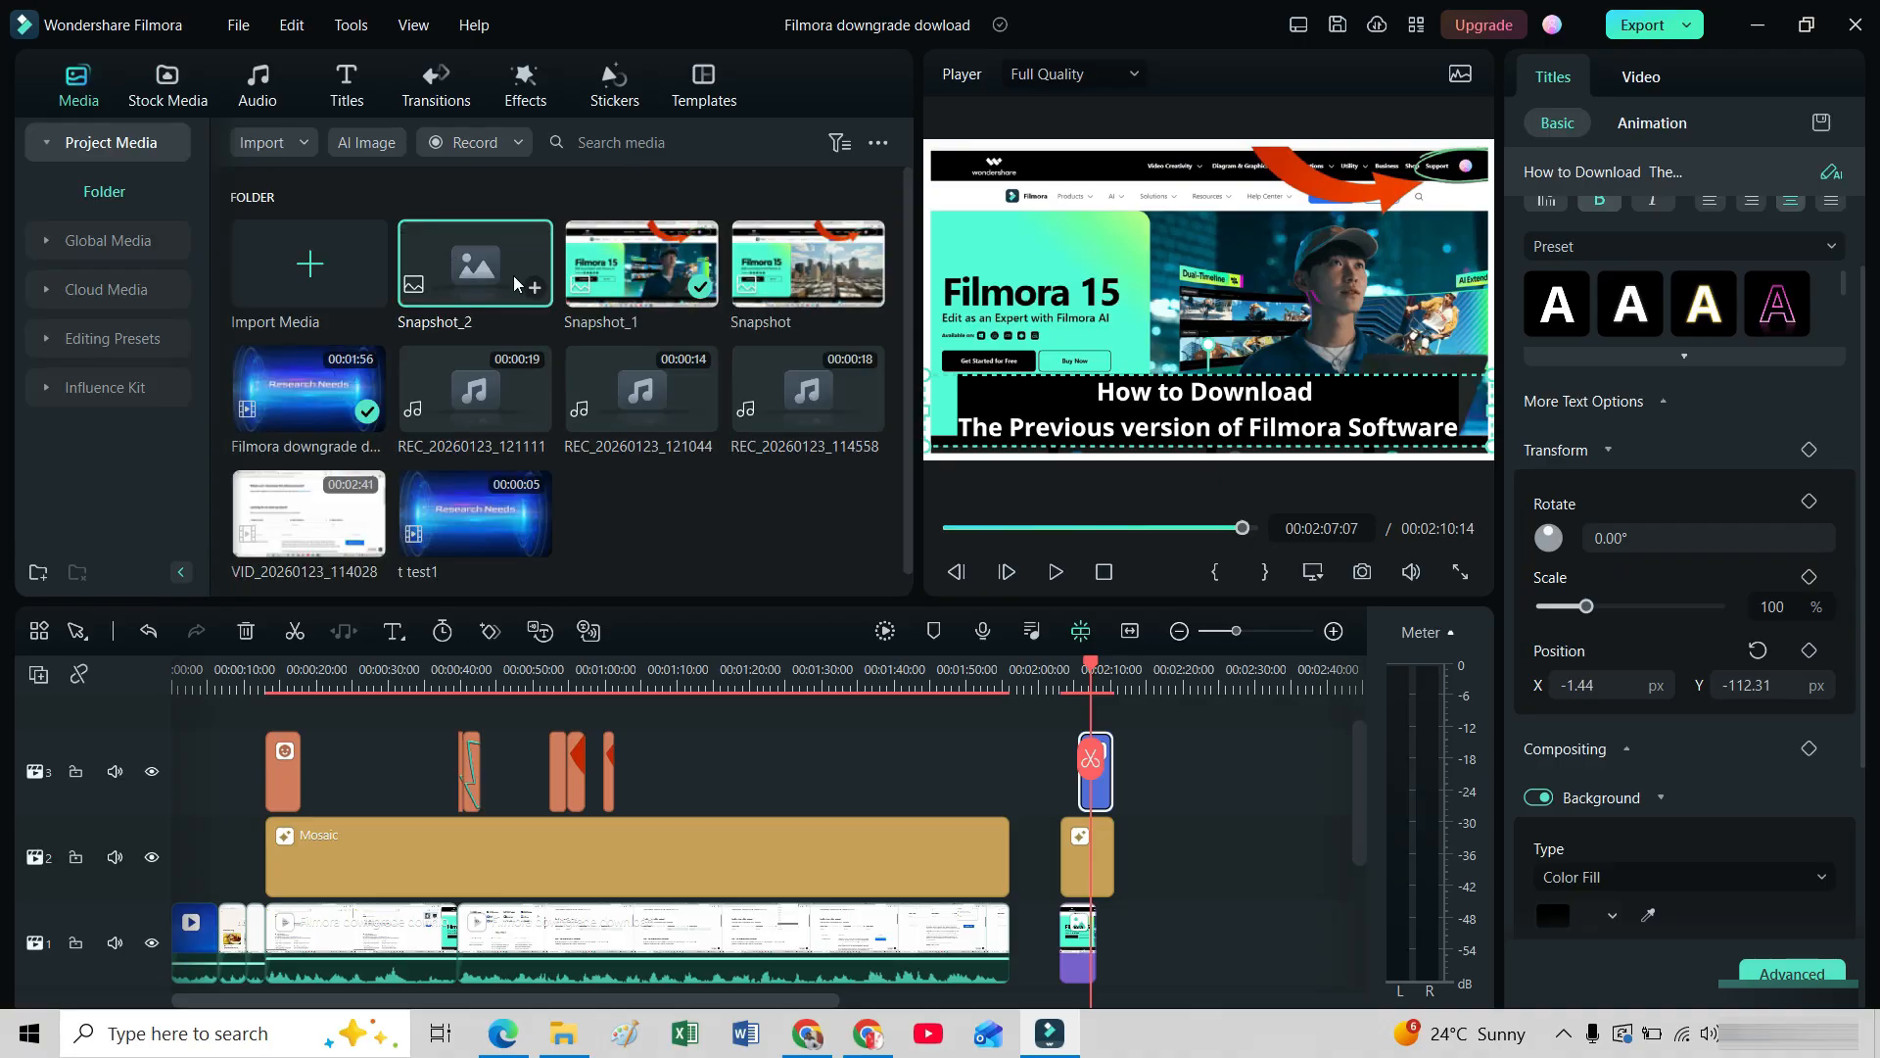